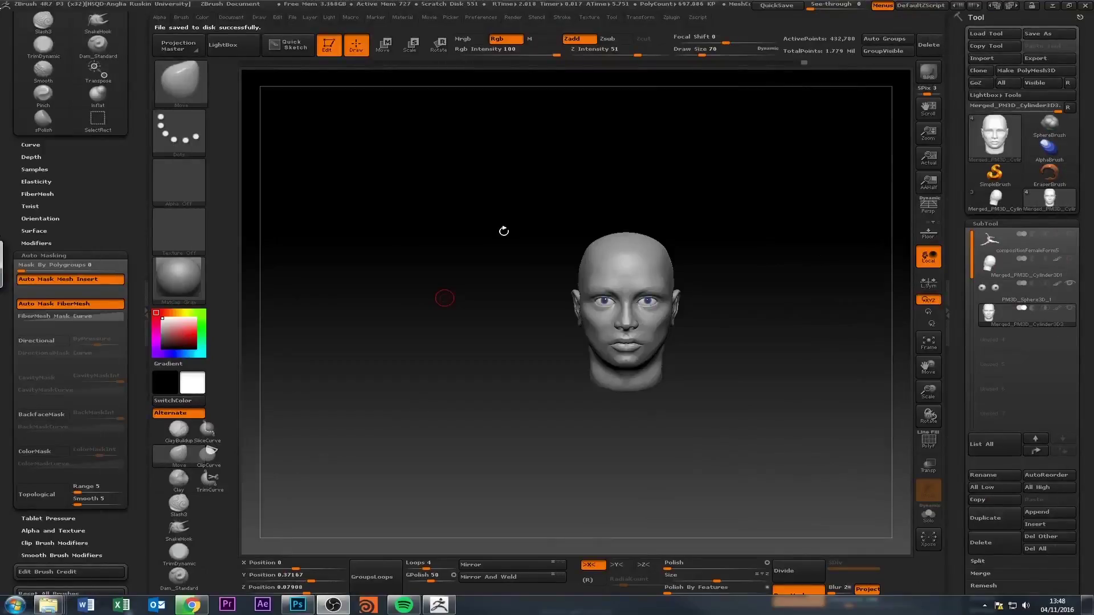
Inspect the head and eye subtools from several angles, then bring up the Zplugin menu
mouse_move(509, 234)
mouse_down()
mouse_move(476, 245)
mouse_move(469, 161)
mouse_move(496, 138)
mouse_up()
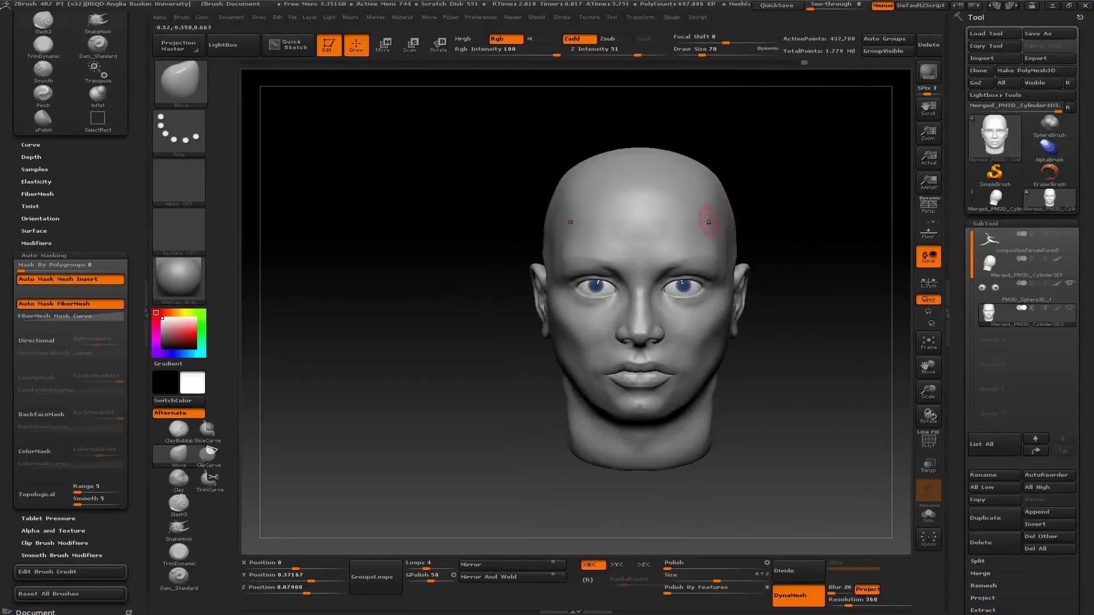
alt+right_drag(708, 221, 633, 448)
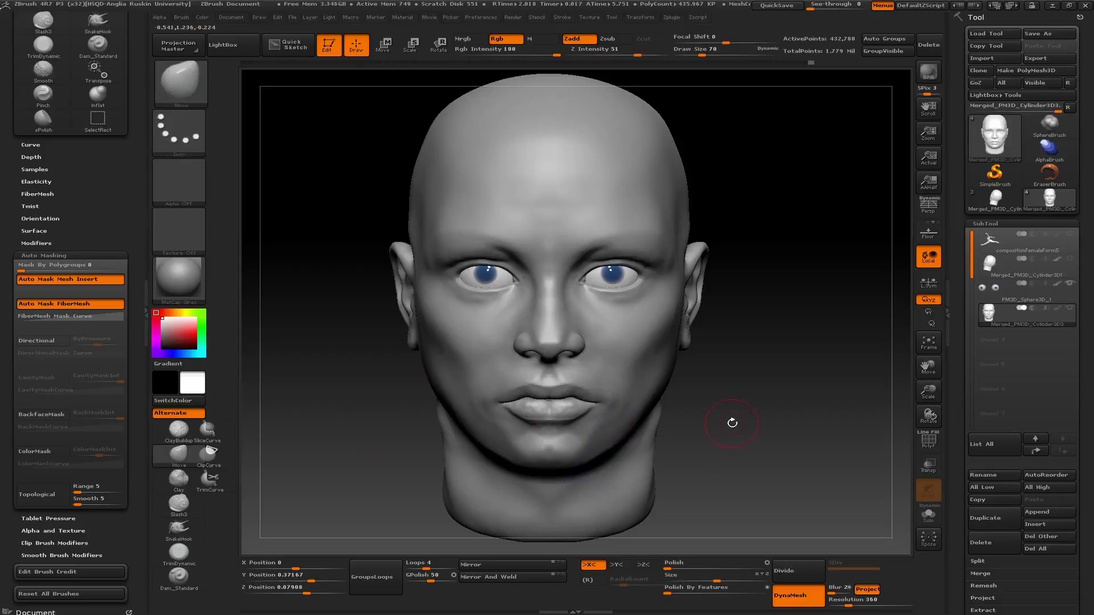
drag(733, 422, 719, 440)
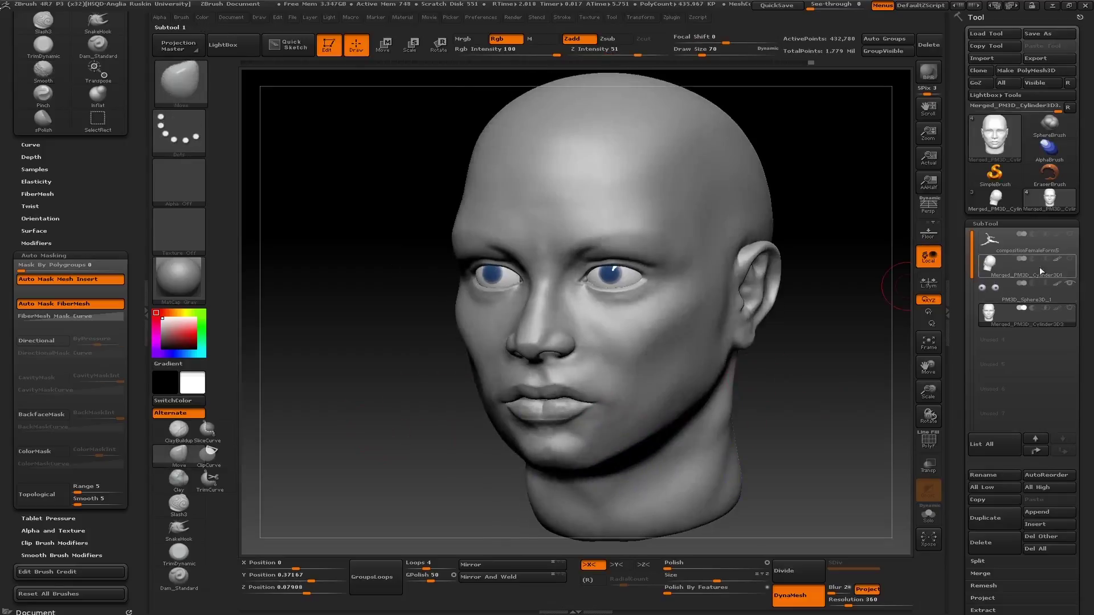
click(982, 515)
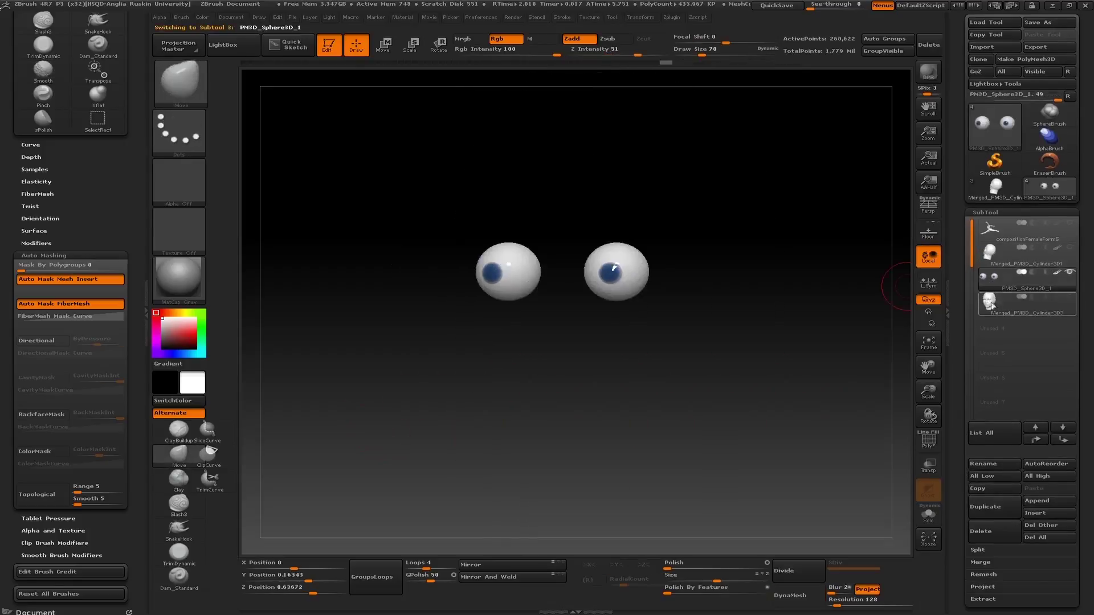
click(671, 17)
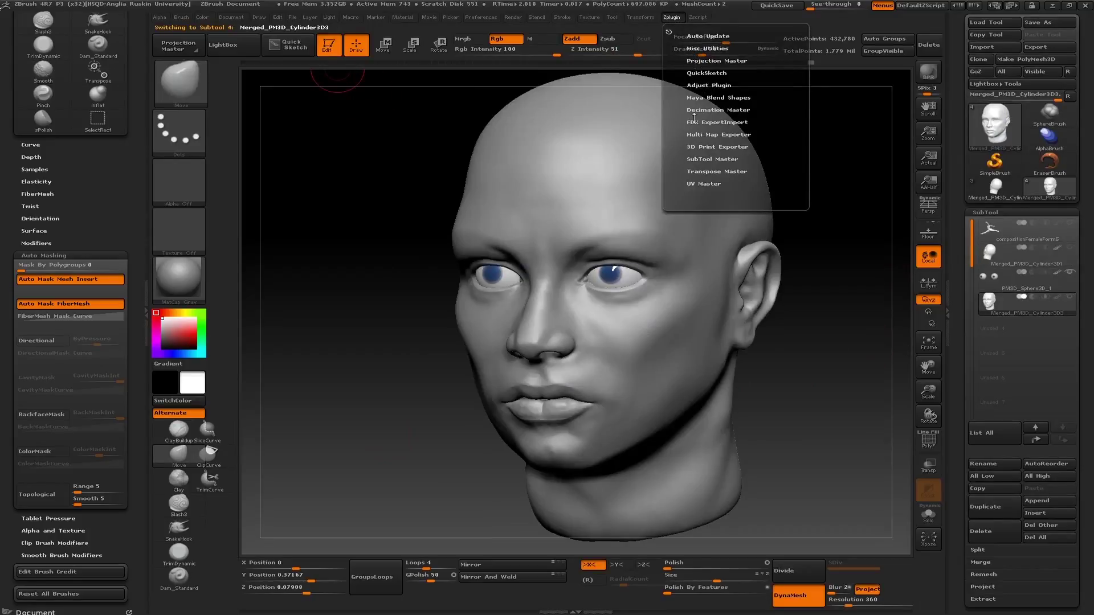
Merge the visible head and eye subtools with SubTool Master's Merge only option
click(691, 49)
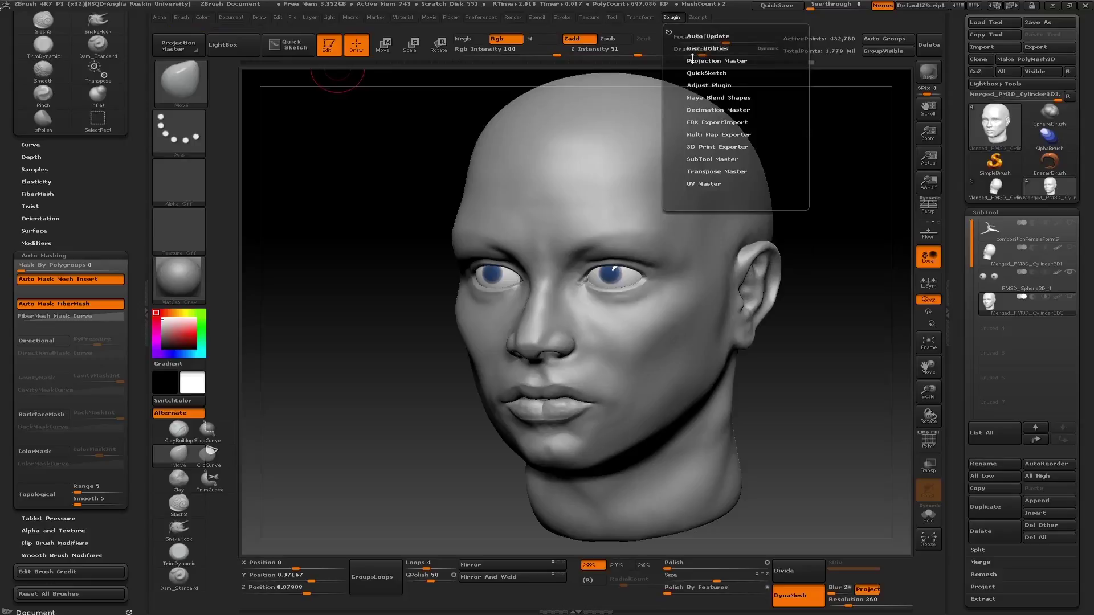
click(696, 158)
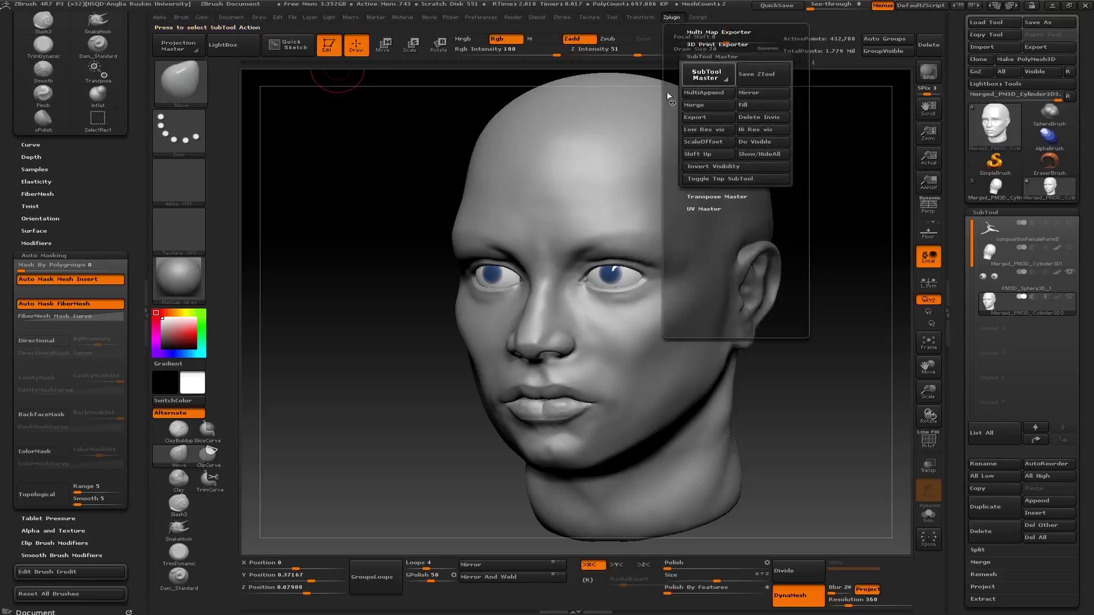
click(278, 137)
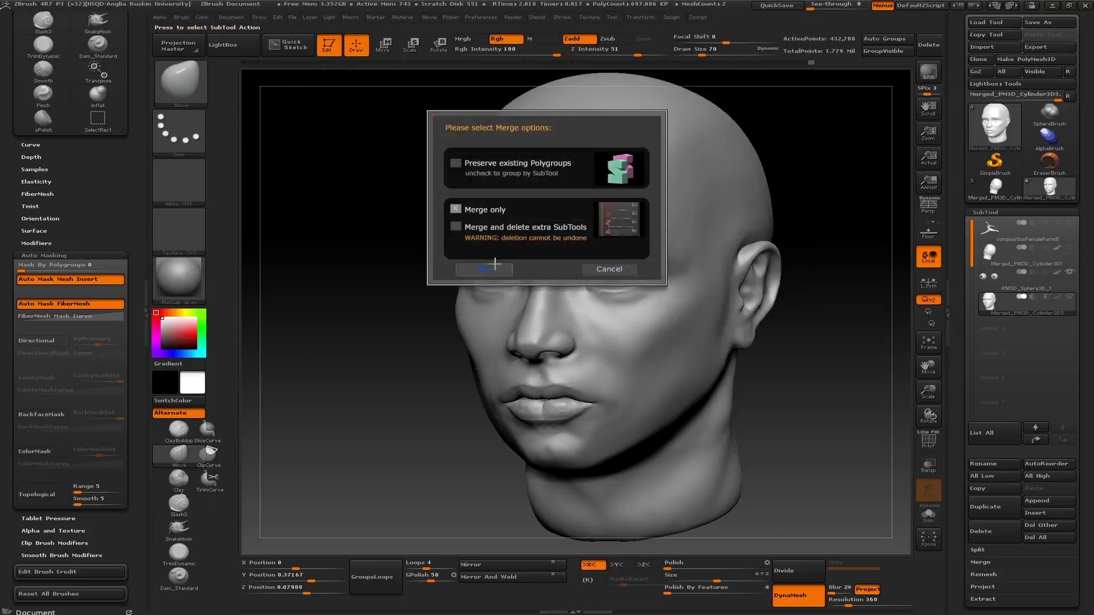
click(488, 274)
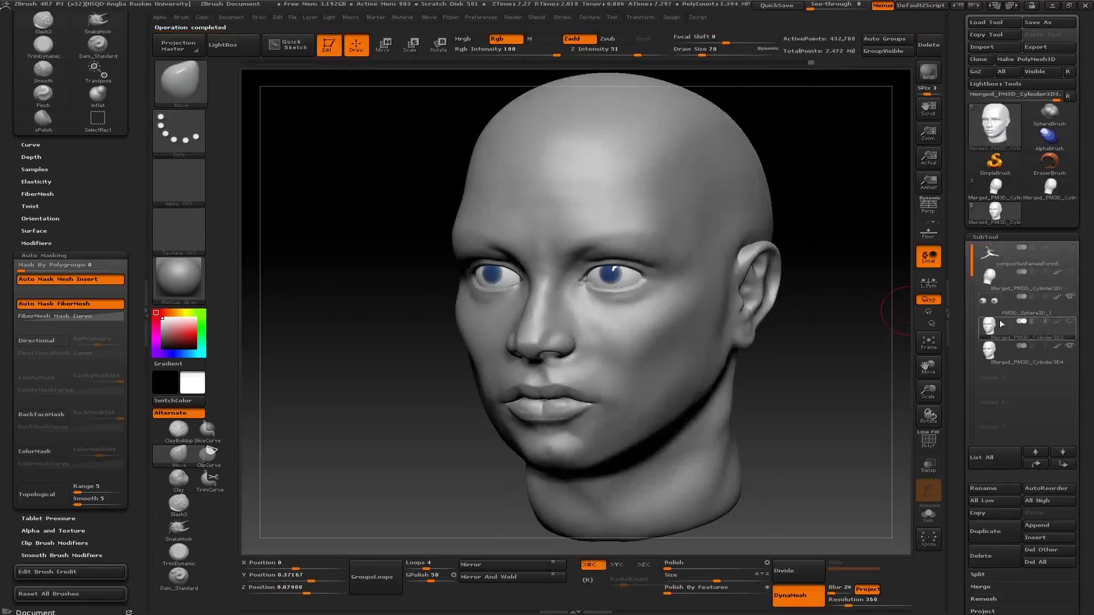
Show the body again and move Merged_PM3D_Cylinder3D4 up to second in the subtool list
click(1070, 246)
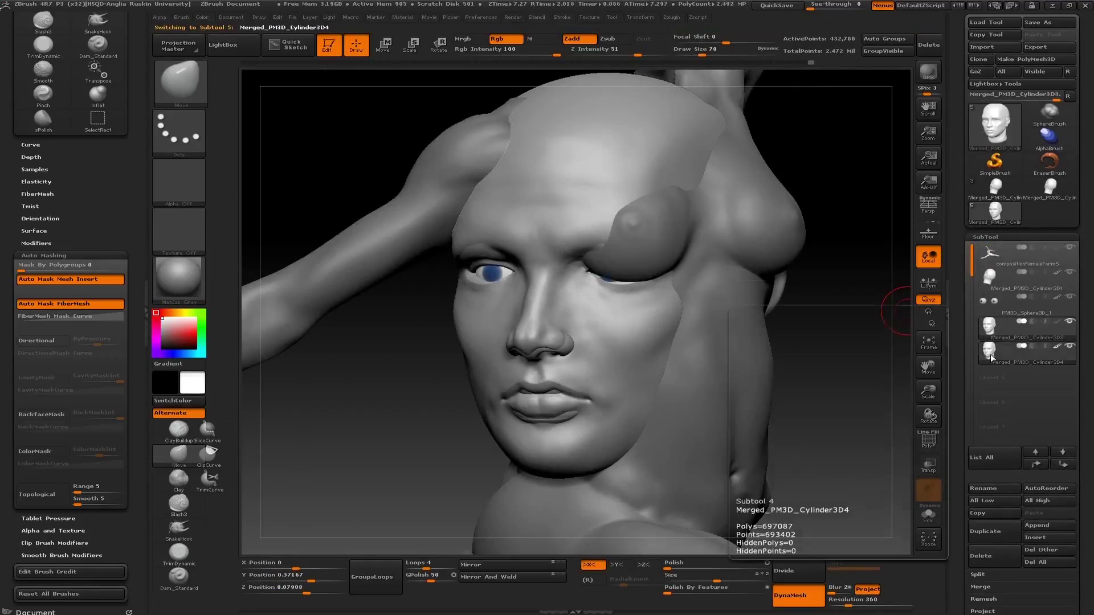
click(995, 351)
click(1036, 464)
click(1035, 464)
click(1070, 346)
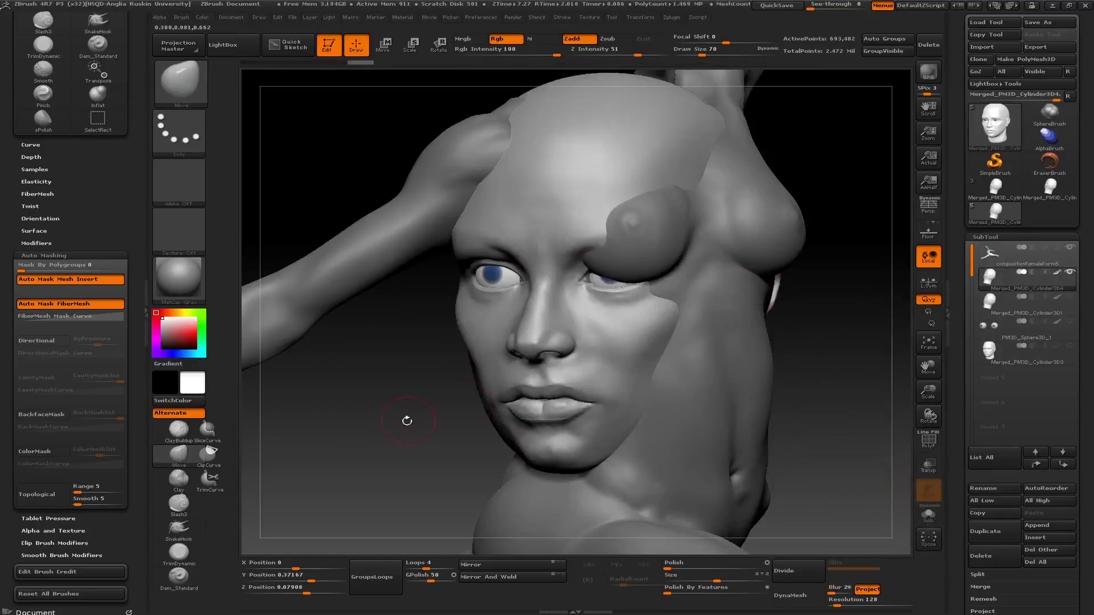
Zoom out to the whole figure and draw a Move transpose line through head and torso
mouse_move(407, 420)
mouse_down()
mouse_move(398, 411)
mouse_move(543, 329)
mouse_up()
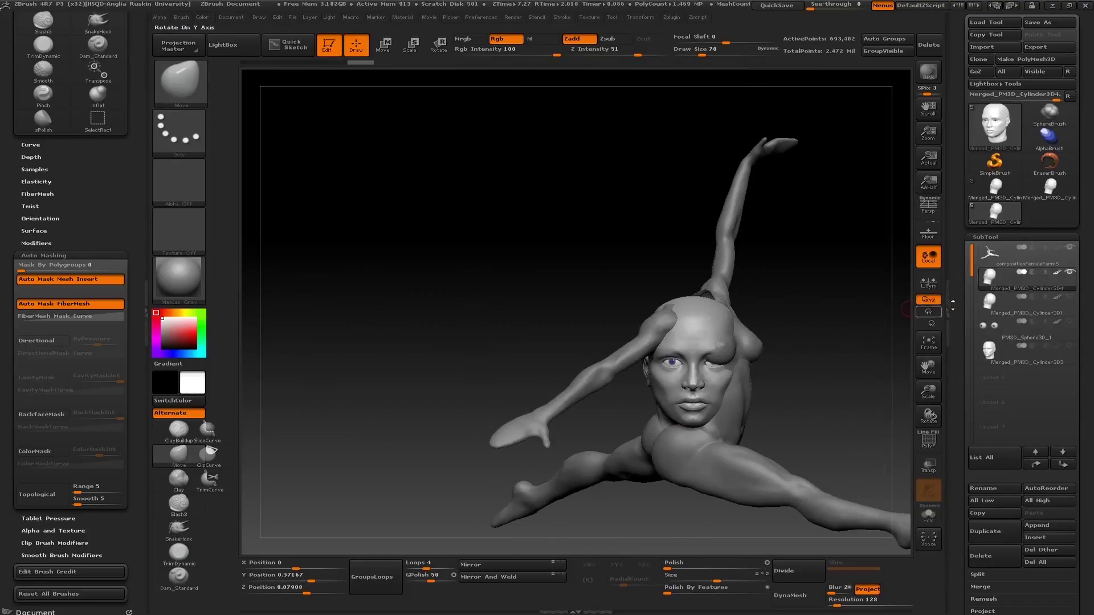
click(380, 50)
mouse_move(677, 299)
mouse_down()
mouse_move(686, 203)
mouse_move(677, 230)
mouse_up()
mouse_move(481, 168)
mouse_down()
mouse_move(420, 210)
mouse_move(383, 190)
mouse_move(434, 238)
mouse_move(456, 239)
mouse_up()
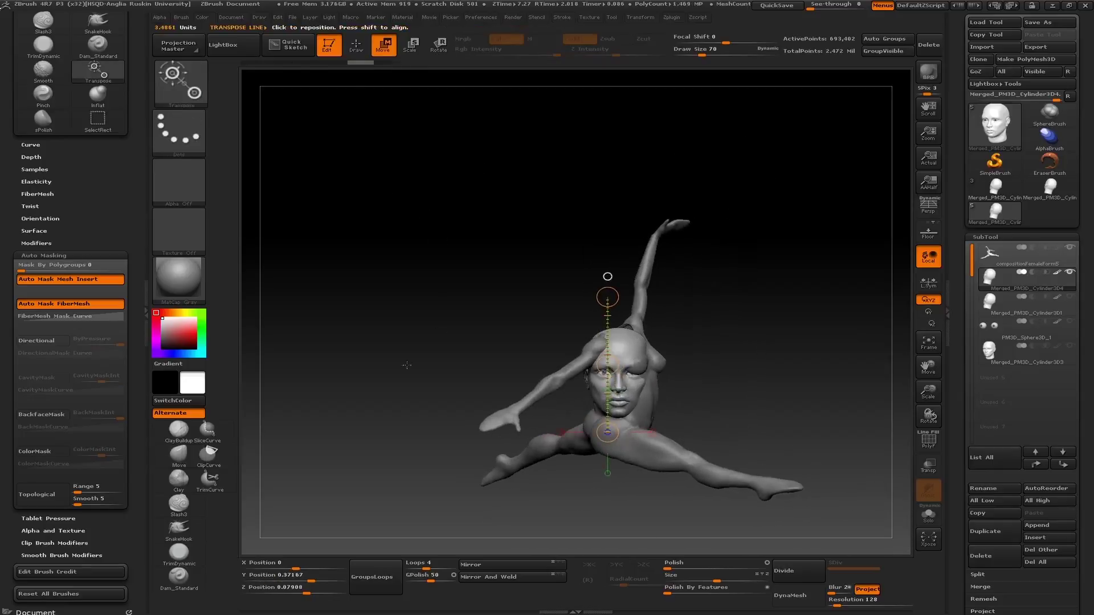
Undo the stray moves and scale the merged head down with a Scale transpose line
key(ctrl+z)
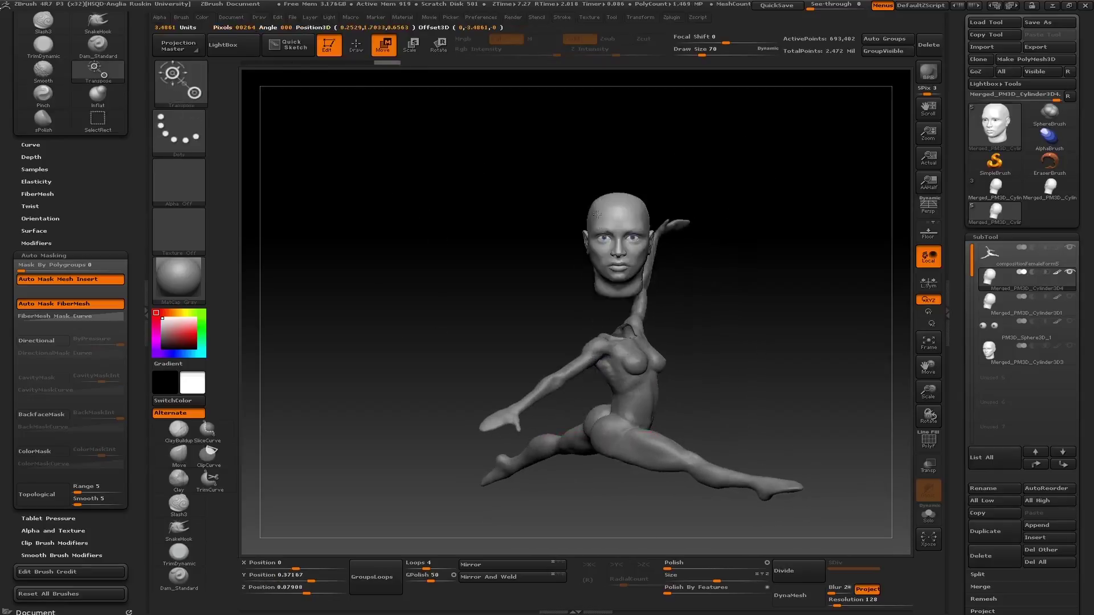
key(ctrl+z)
key(ctrl+shift+z)
drag(517, 194, 601, 253)
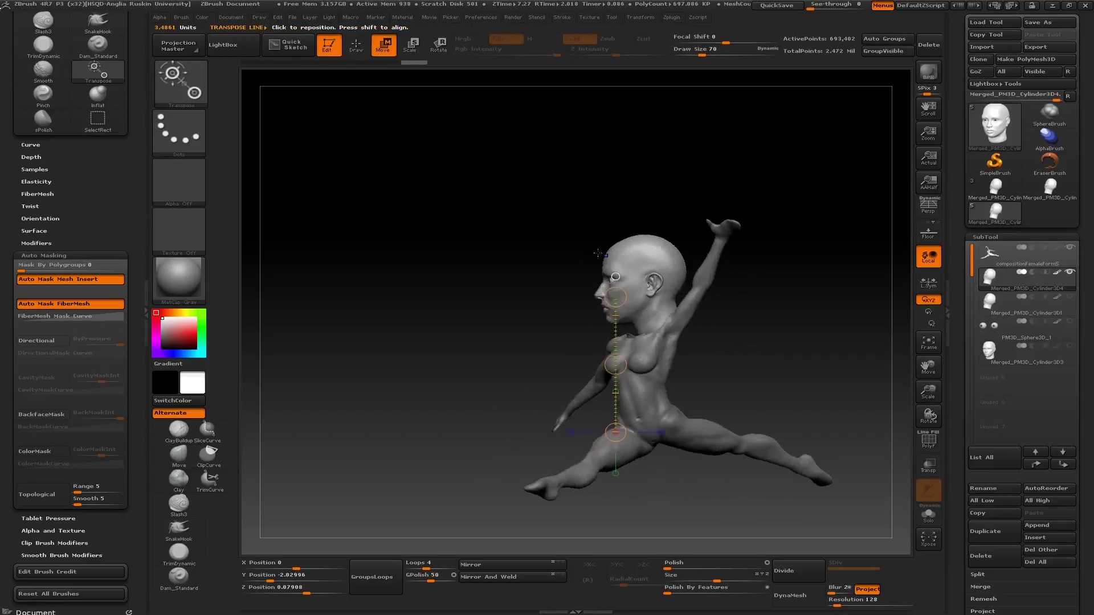
mouse_move(671, 261)
mouse_down()
mouse_move(553, 261)
mouse_move(405, 237)
mouse_move(580, 157)
mouse_move(630, 252)
mouse_up()
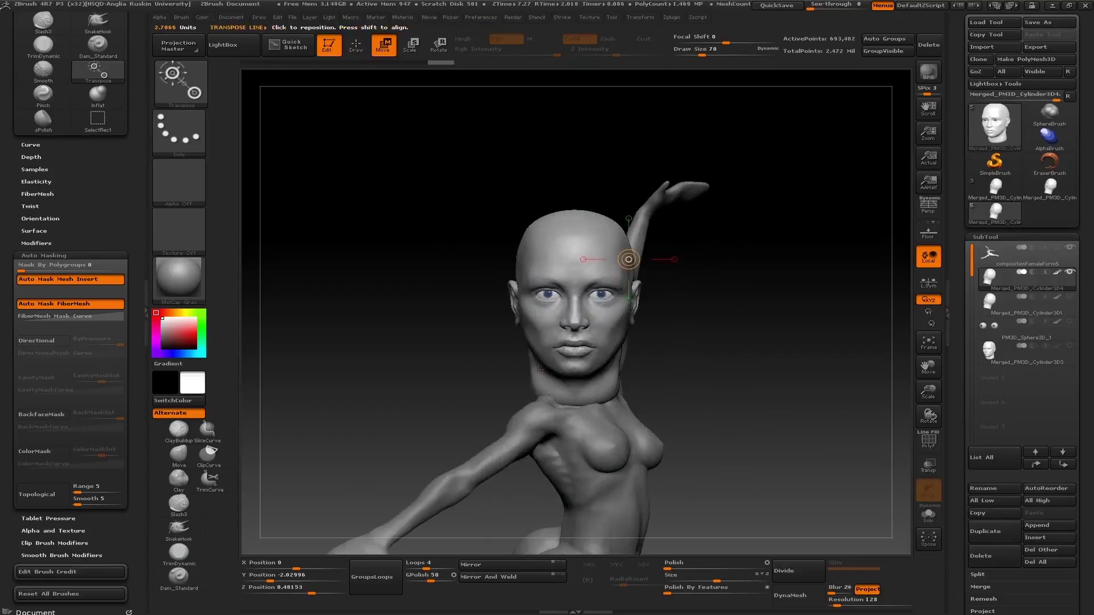
drag(572, 404, 571, 335)
click(410, 44)
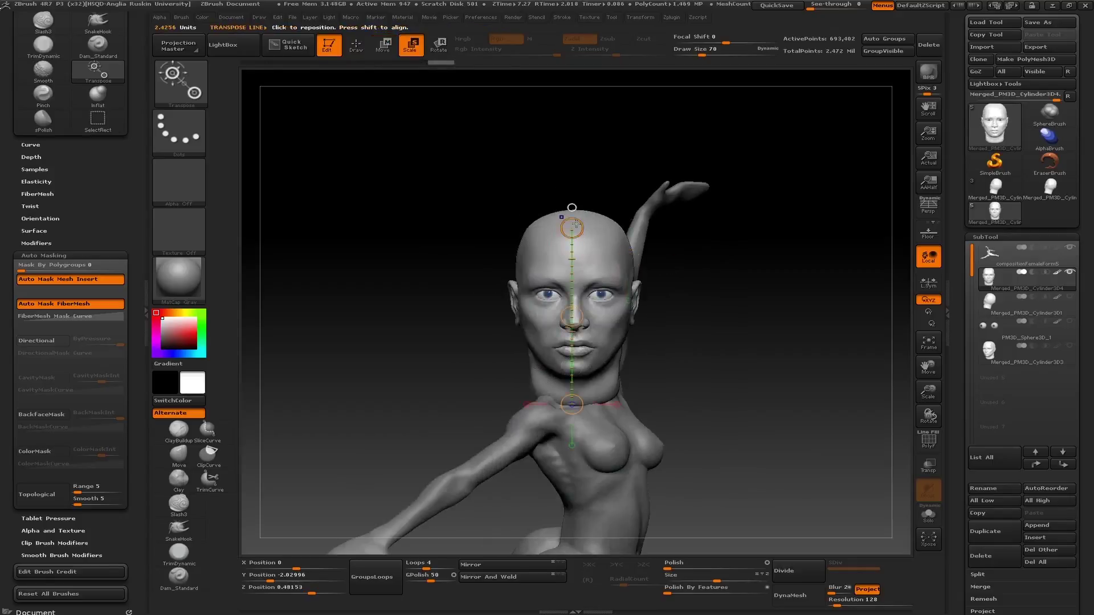
drag(572, 228, 583, 480)
mouse_move(568, 208)
mouse_down()
mouse_move(571, 319)
mouse_move(567, 264)
mouse_move(576, 280)
mouse_up()
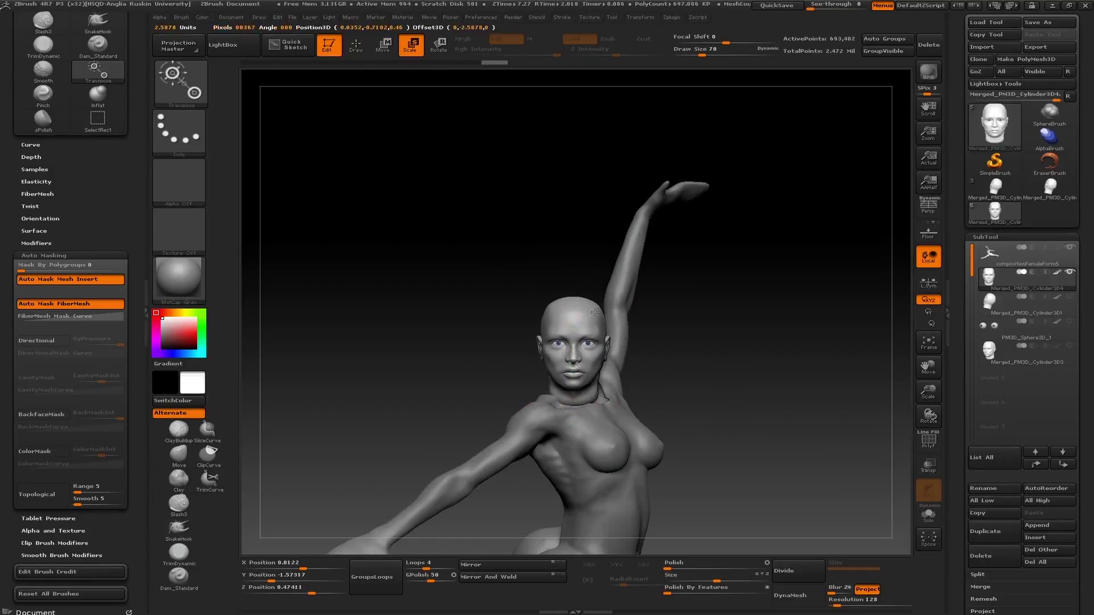
In profile view, move the scaled head back onto the body's neck
drag(672, 296, 434, 277)
drag(531, 351, 633, 351)
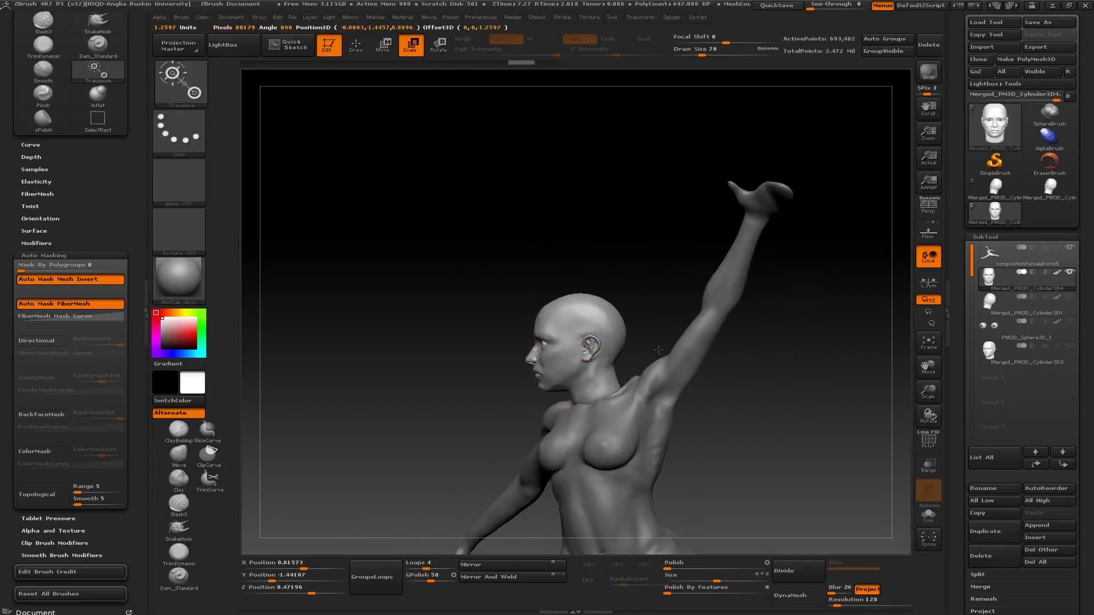
key(w)
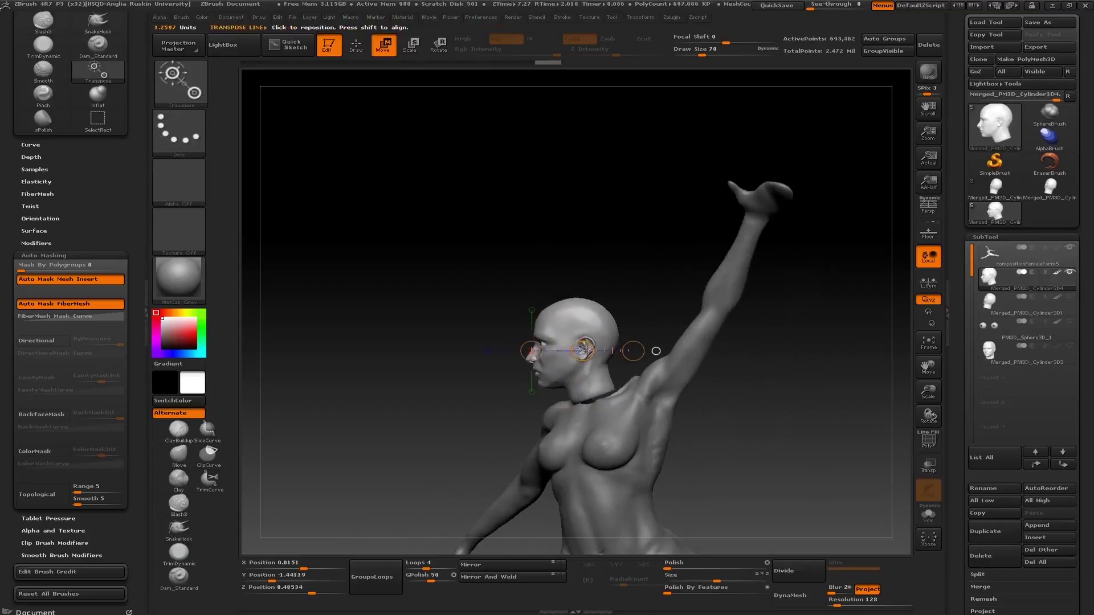
drag(625, 354, 638, 353)
mouse_move(581, 389)
mouse_down()
mouse_move(581, 282)
mouse_move(435, 269)
mouse_move(547, 232)
mouse_move(396, 208)
mouse_move(403, 244)
mouse_move(430, 244)
mouse_move(460, 278)
mouse_up()
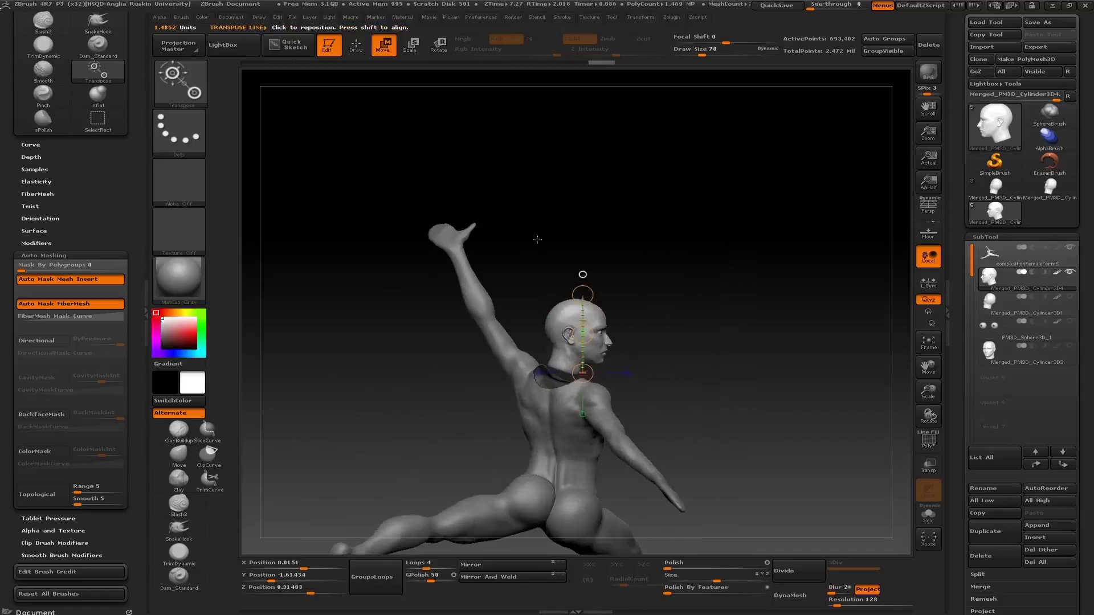
Orbit to a front view and draw a transpose line from head to neck
mouse_move(537, 239)
mouse_down()
mouse_move(565, 258)
mouse_move(559, 221)
mouse_up()
mouse_move(428, 271)
mouse_down()
mouse_move(435, 285)
mouse_move(542, 226)
mouse_up()
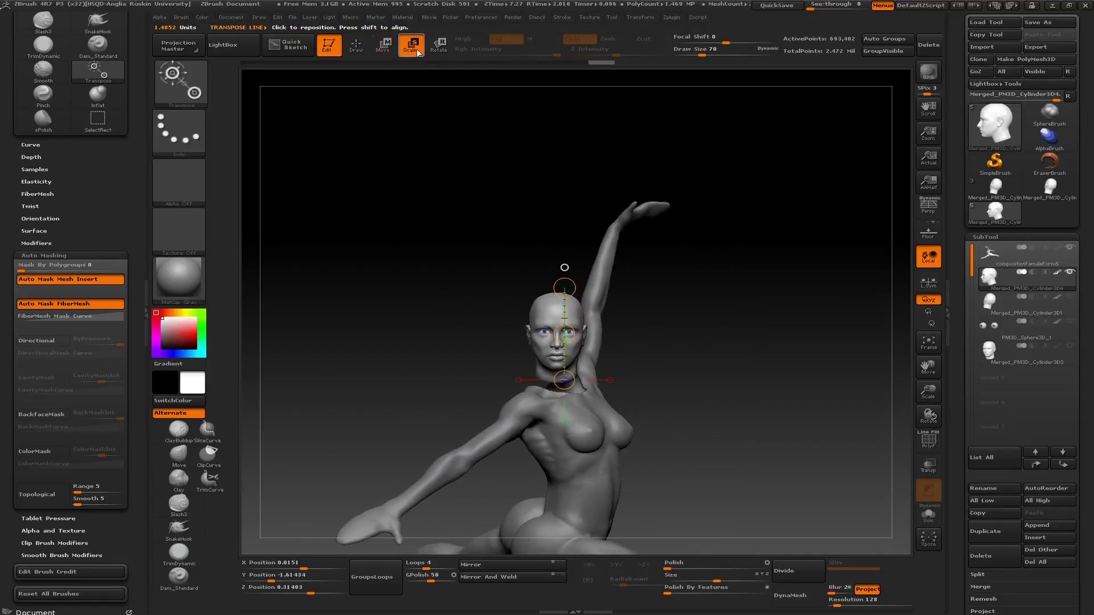
drag(562, 302, 566, 382)
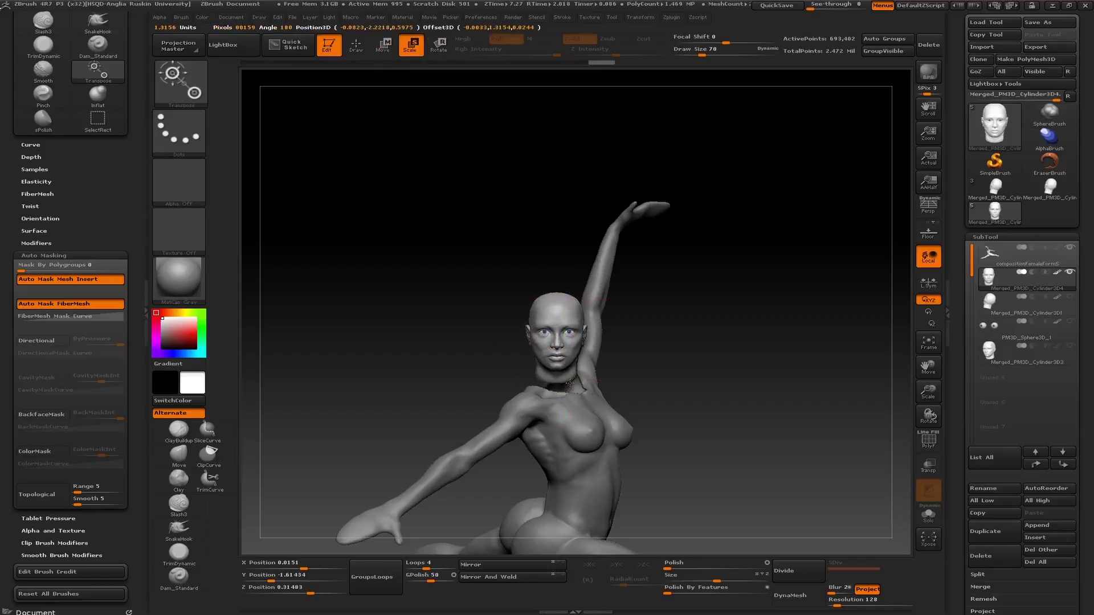
mouse_move(513, 353)
mouse_down()
mouse_move(466, 343)
mouse_move(424, 294)
mouse_up()
key(super)
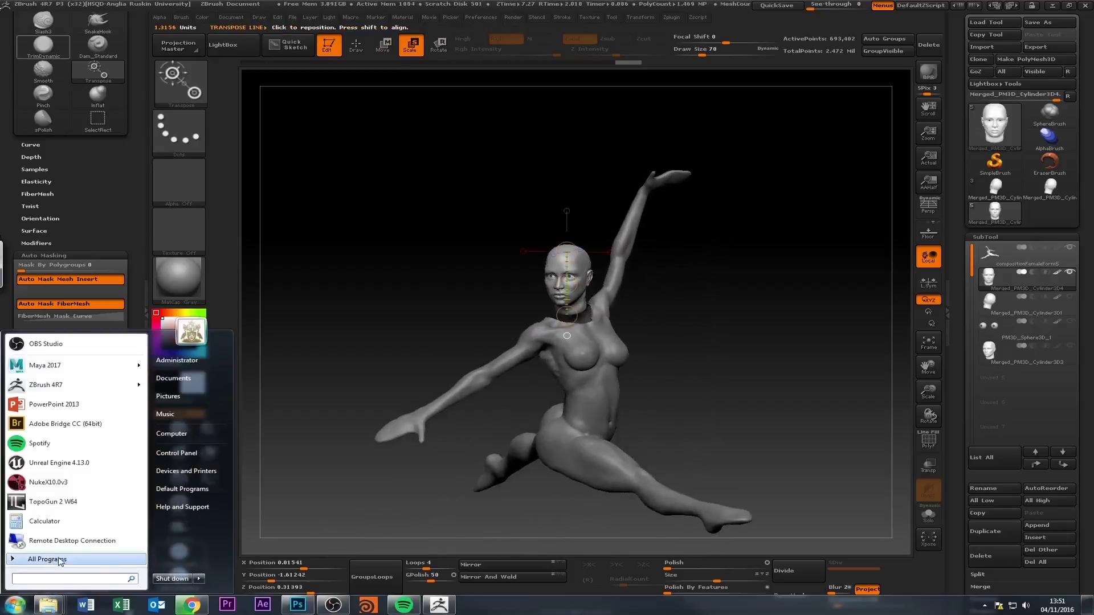
click(57, 606)
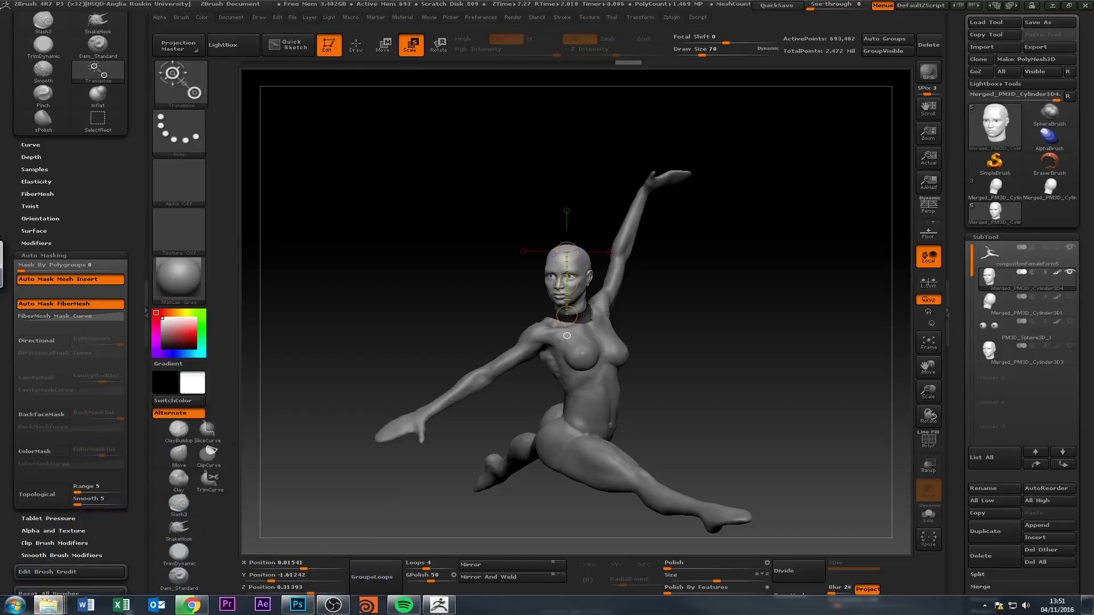
Scale the head slightly and nudge it into place on the neck with Move
drag(395, 265, 407, 259)
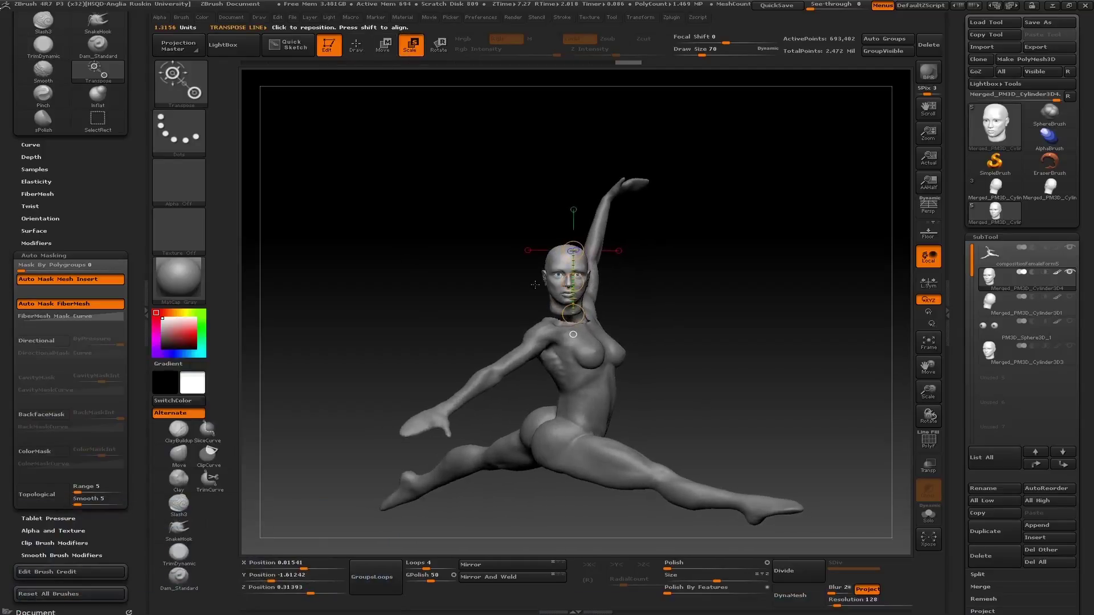
drag(554, 207, 552, 221)
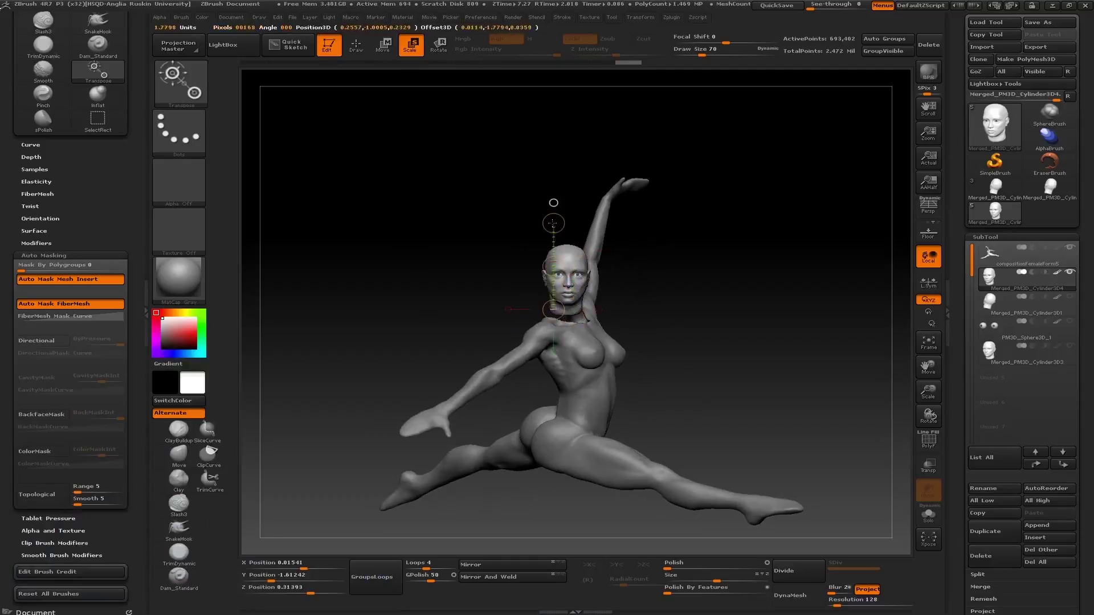
click(570, 258)
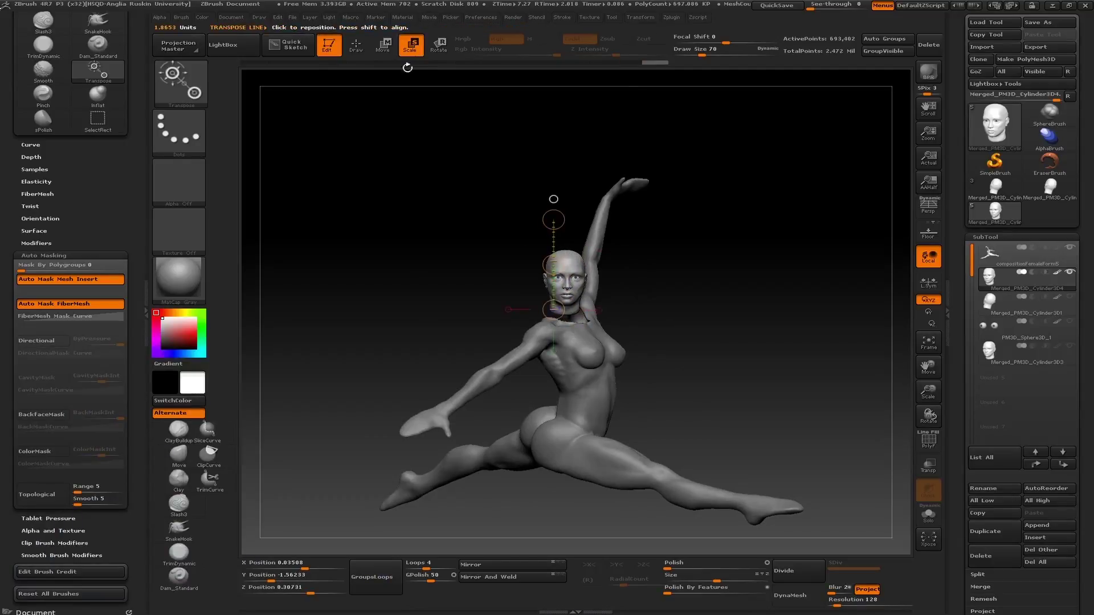
click(382, 44)
drag(556, 274, 552, 267)
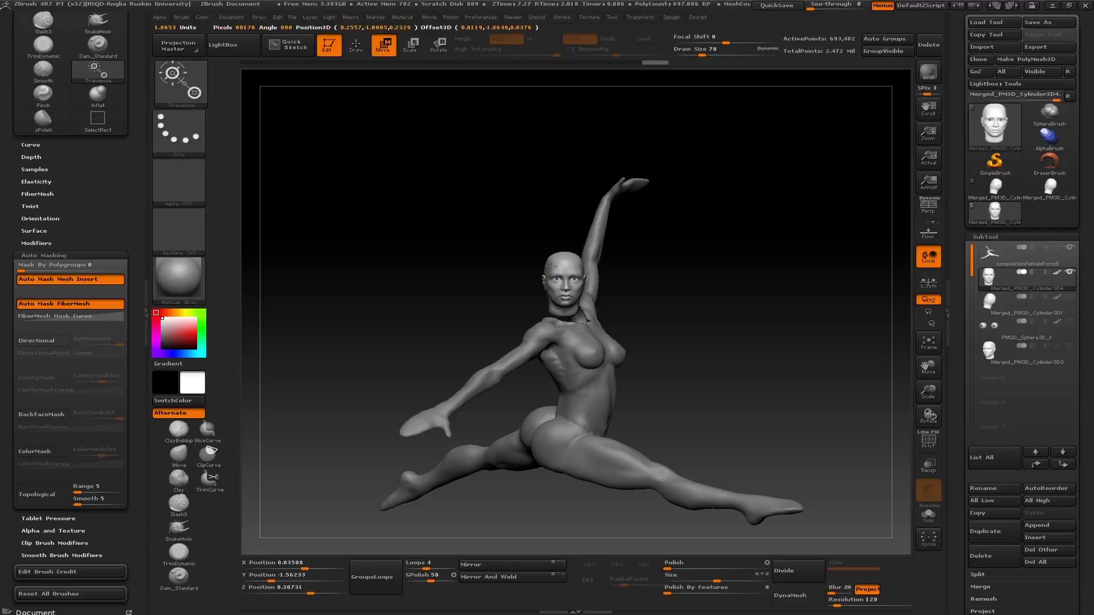
drag(550, 264, 552, 265)
click(552, 265)
drag(501, 237, 470, 265)
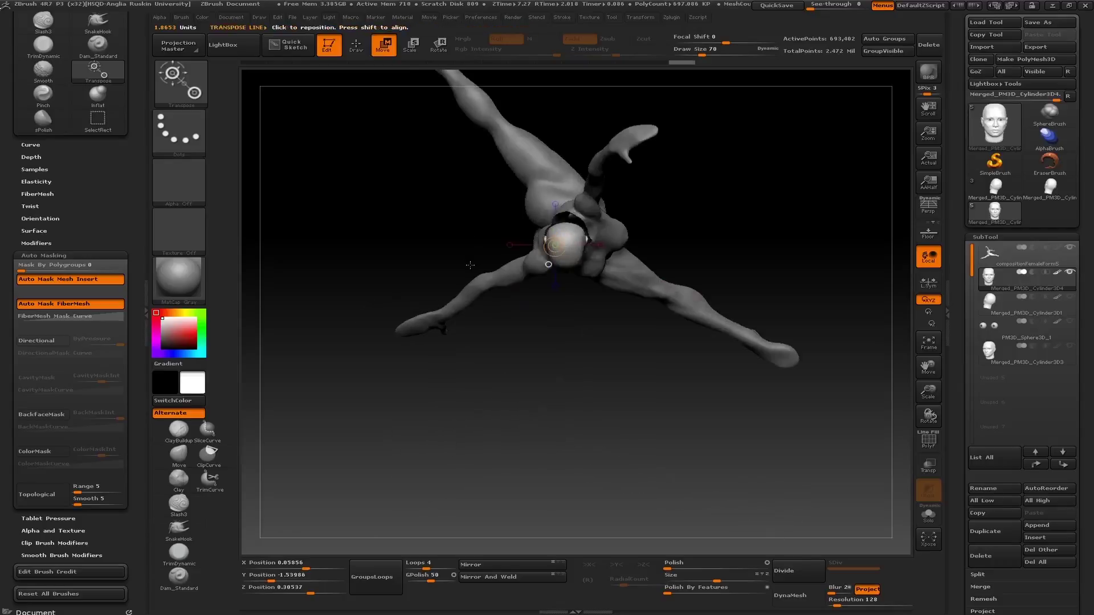
Rotate the head around a vertical transpose line to face forward, then recheck it in profile
drag(565, 224, 564, 322)
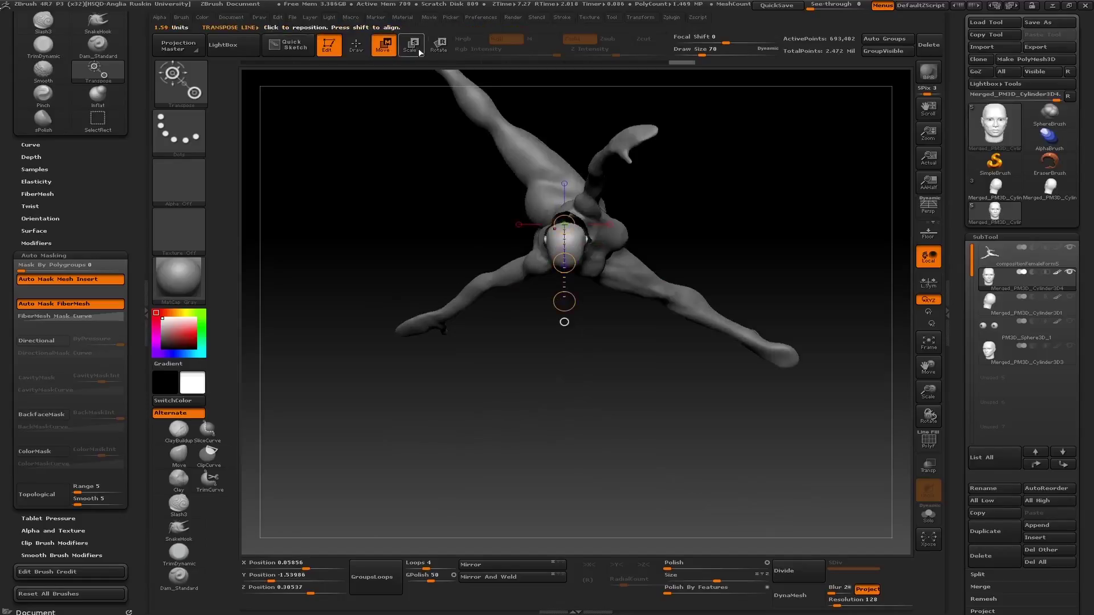
key(r)
mouse_move(567, 305)
mouse_down()
mouse_move(402, 232)
mouse_move(357, 102)
mouse_up()
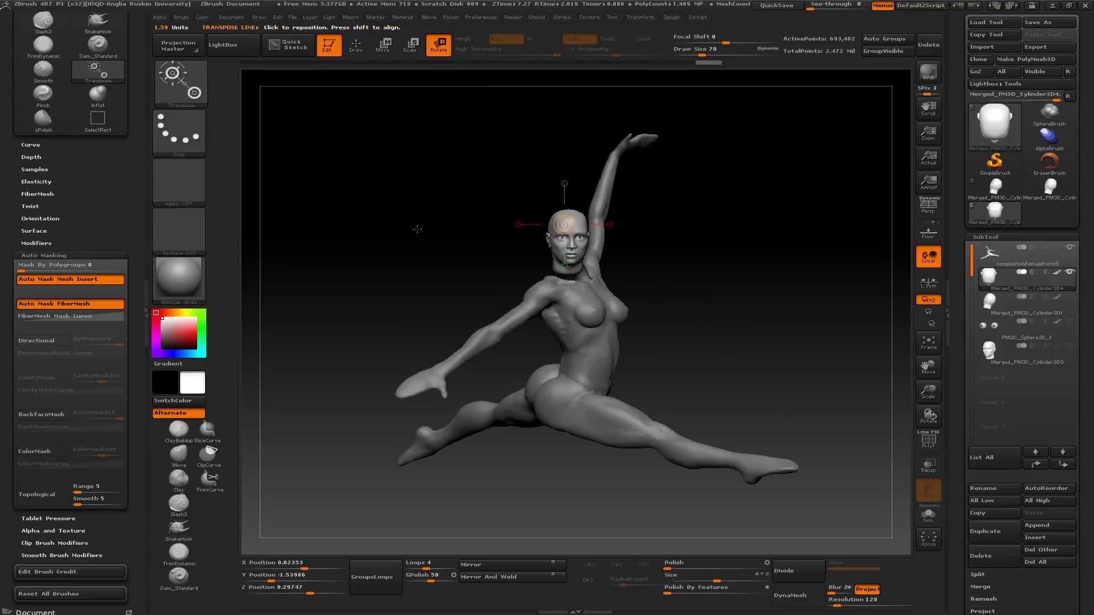
mouse_move(417, 229)
alt+mouse_down()
mouse_move(447, 251)
mouse_move(383, 237)
mouse_move(381, 211)
alt+mouse_up()
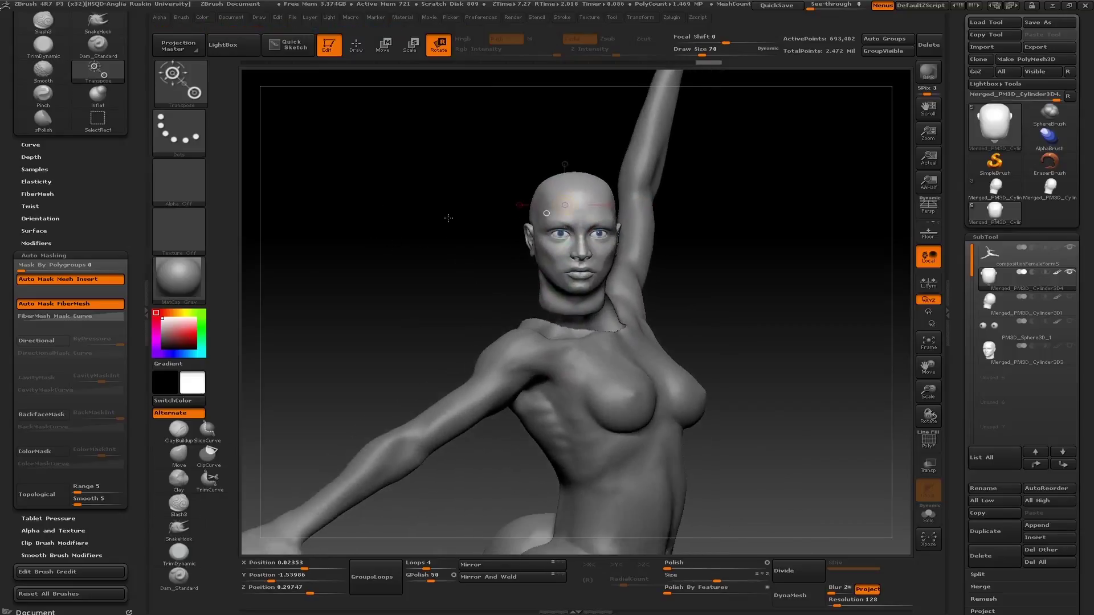
drag(449, 218, 365, 216)
drag(517, 314, 517, 152)
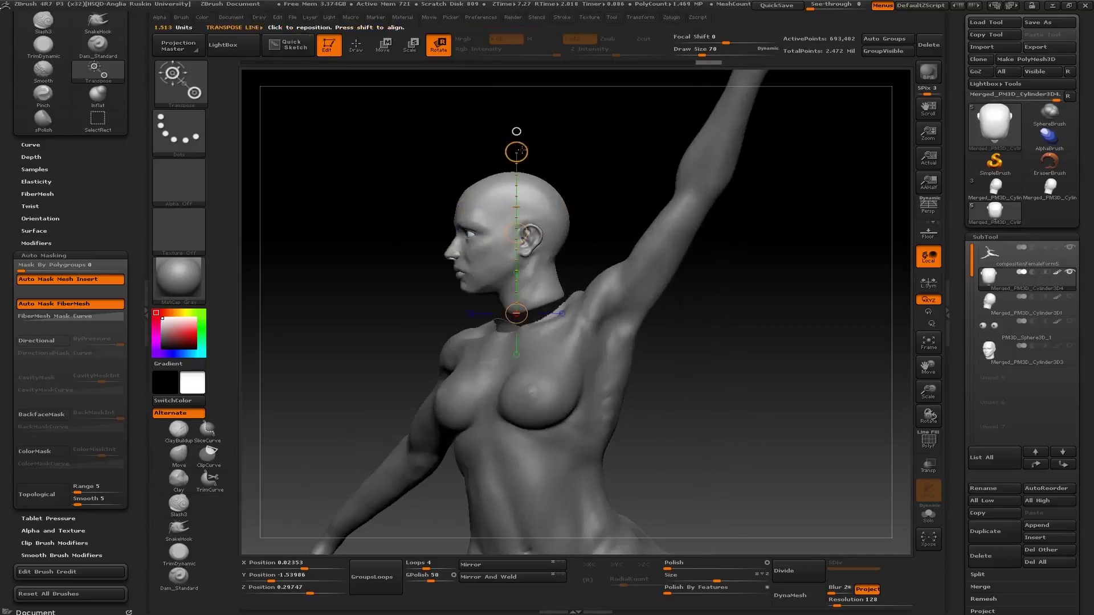
click(392, 49)
drag(376, 170, 406, 180)
Lasso-mask the head and upper neck, then pull the neck up toward the head
key(q)
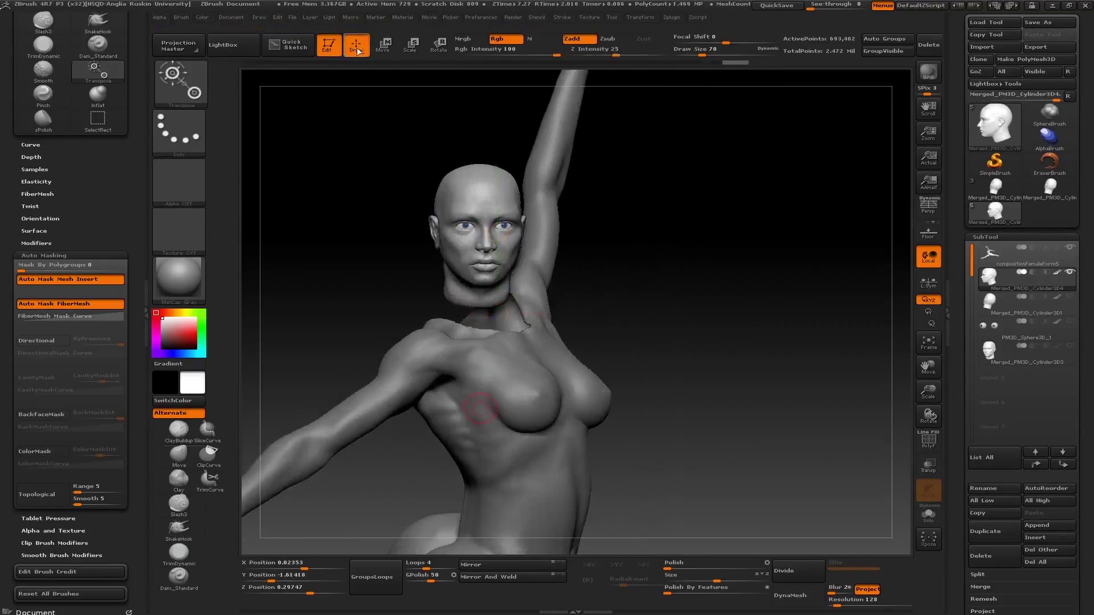
drag(298, 183, 513, 300)
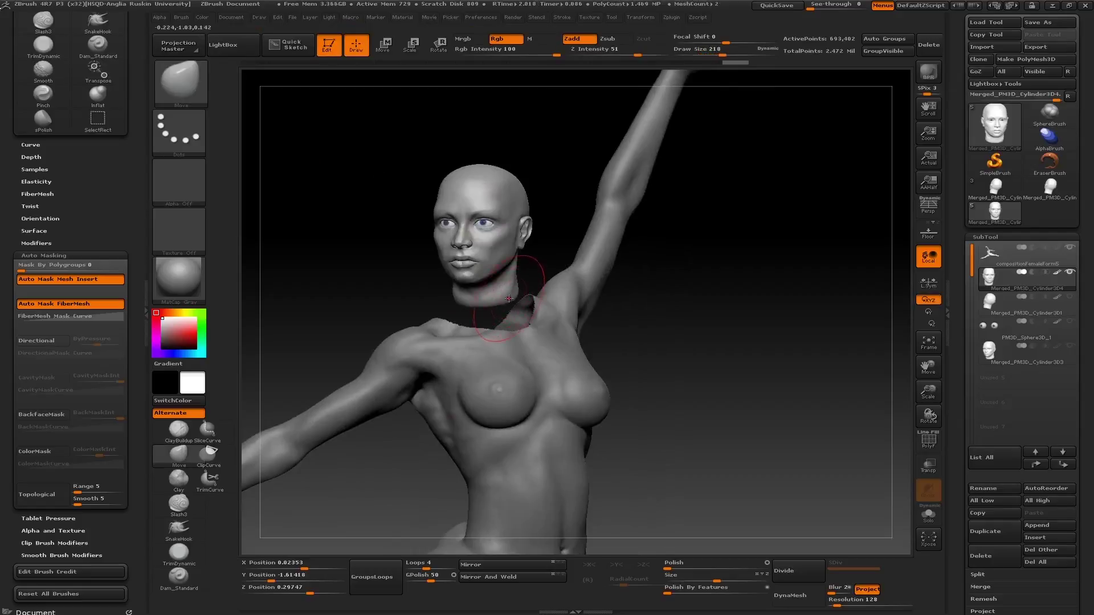
mouse_move(313, 276)
mouse_down()
mouse_move(353, 265)
mouse_move(485, 313)
mouse_up()
ctrl+click(188, 84)
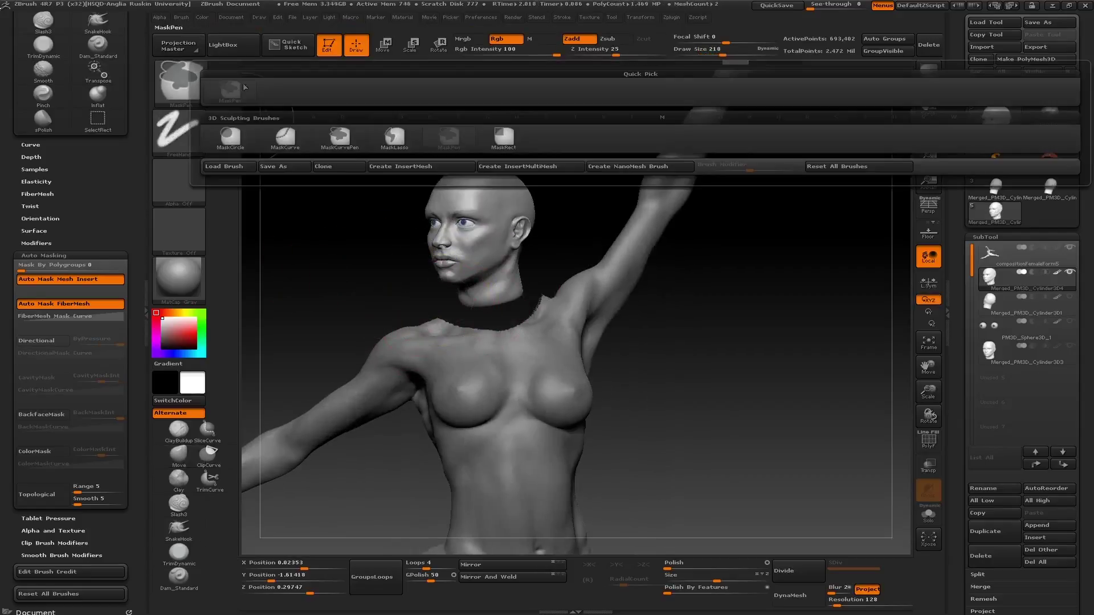
click(394, 137)
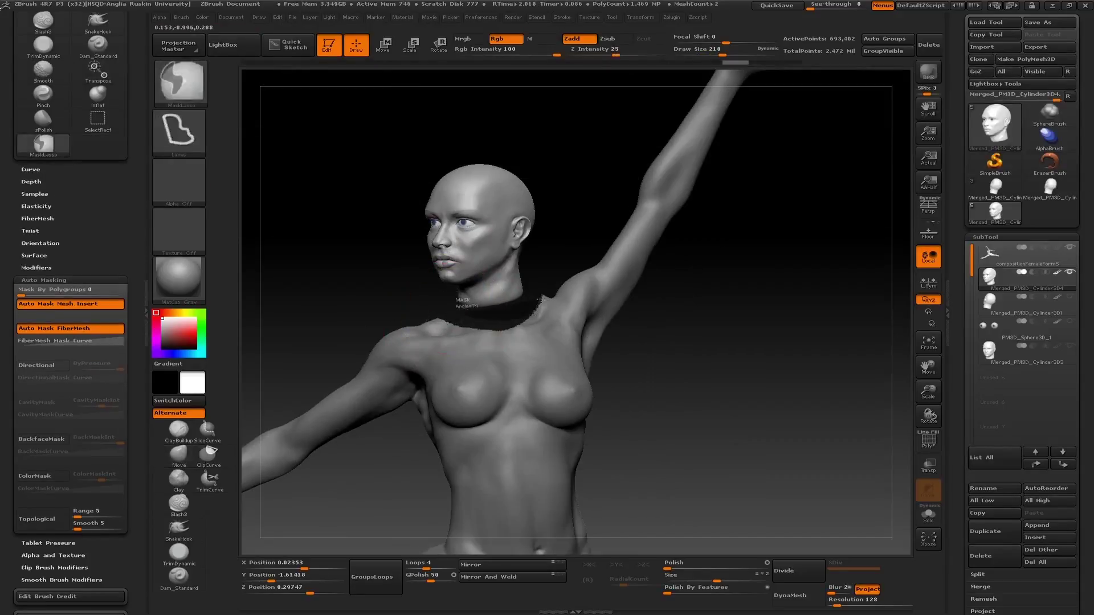
ctrl+drag(330, 263, 473, 311)
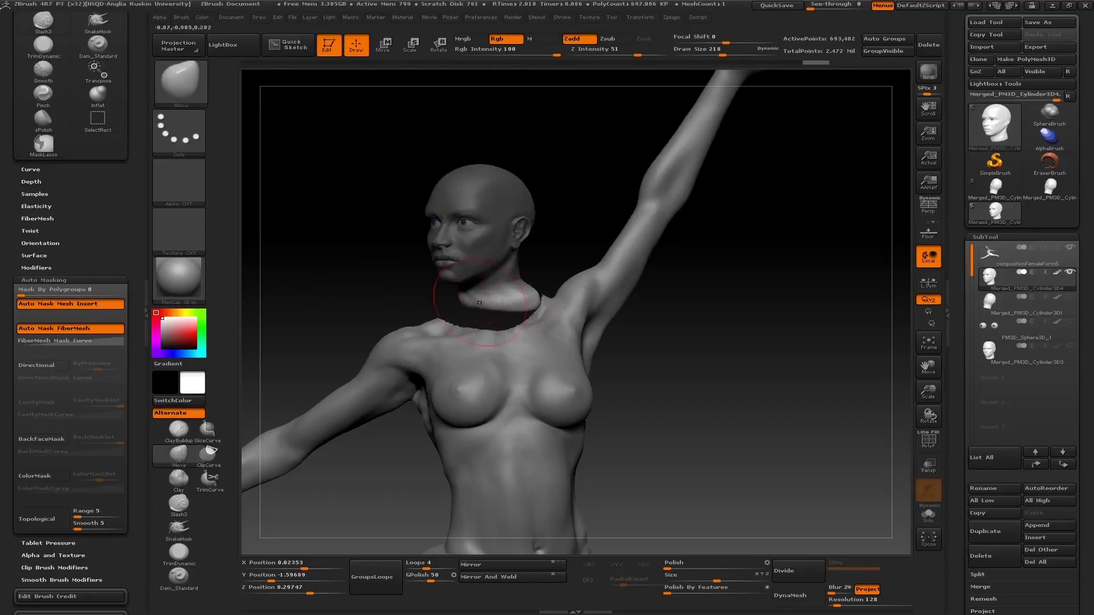
mouse_move(505, 321)
mouse_down()
mouse_move(451, 320)
mouse_move(428, 371)
mouse_move(293, 374)
mouse_move(404, 353)
mouse_up()
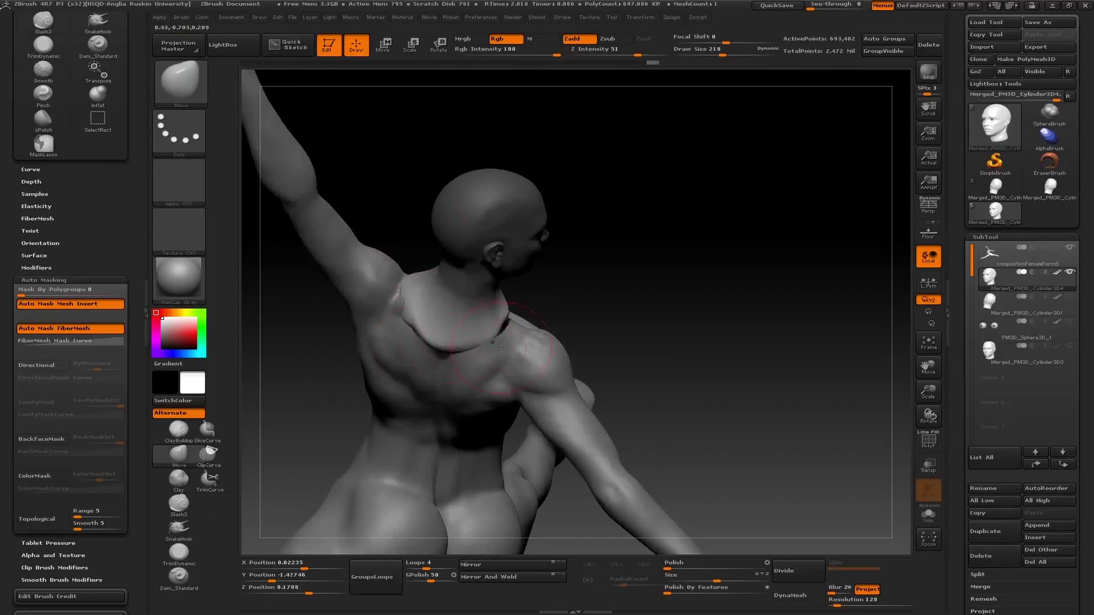
Turn the figure to an upright frontal view and switch to the ClayBuildup brush
drag(468, 338, 454, 344)
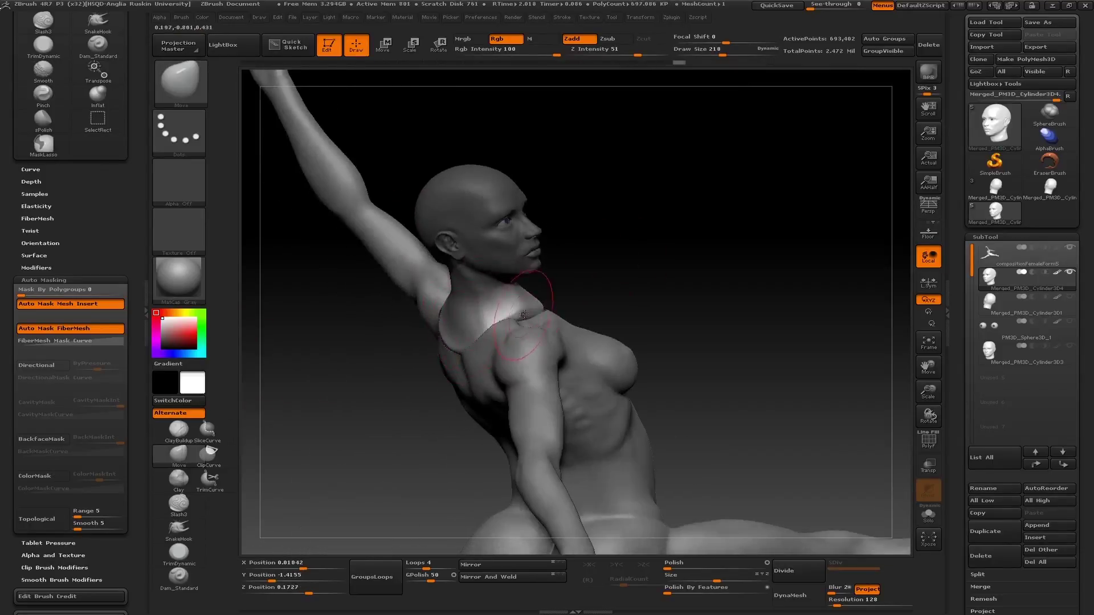
drag(524, 315, 525, 285)
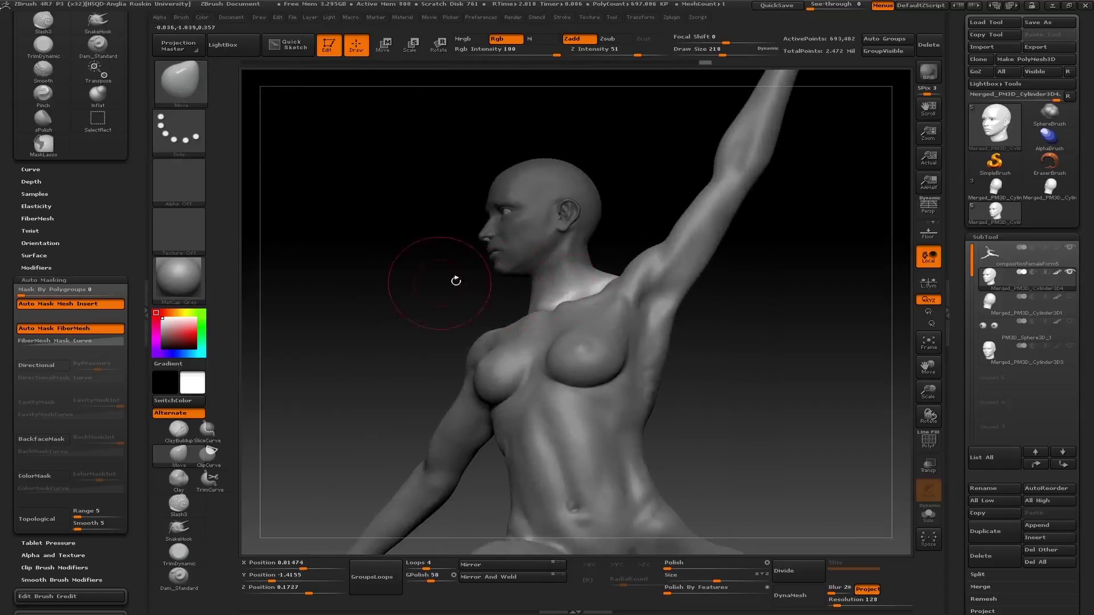
drag(456, 280, 572, 291)
right_drag(577, 308, 603, 258)
drag(432, 276, 566, 308)
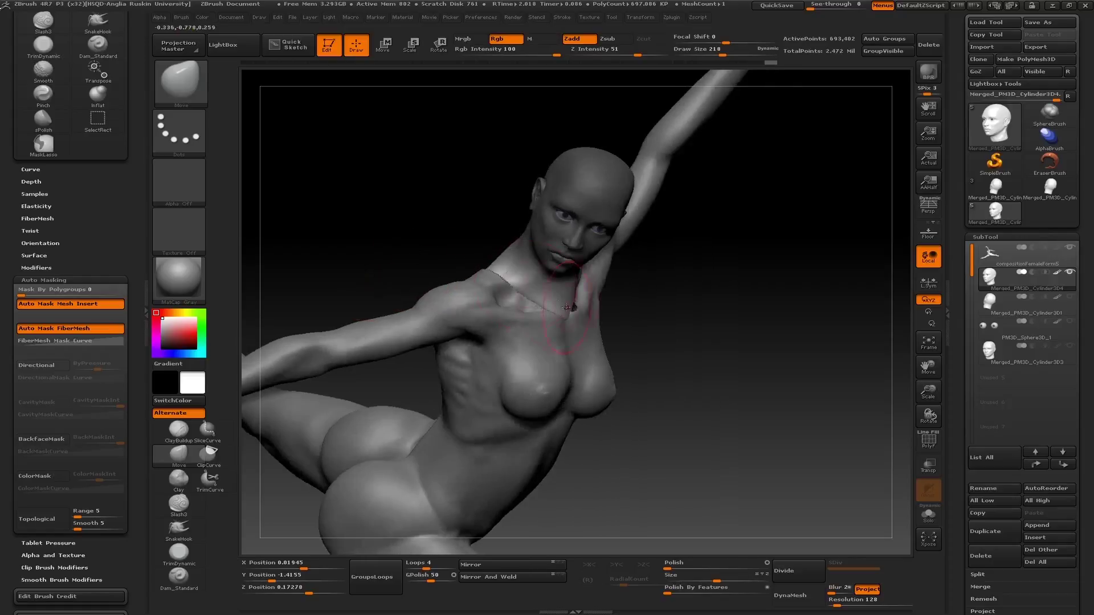
mouse_move(562, 302)
right_down()
mouse_move(357, 224)
mouse_move(293, 246)
mouse_move(334, 244)
mouse_move(349, 207)
mouse_move(404, 218)
right_up()
key(b)
click(299, 94)
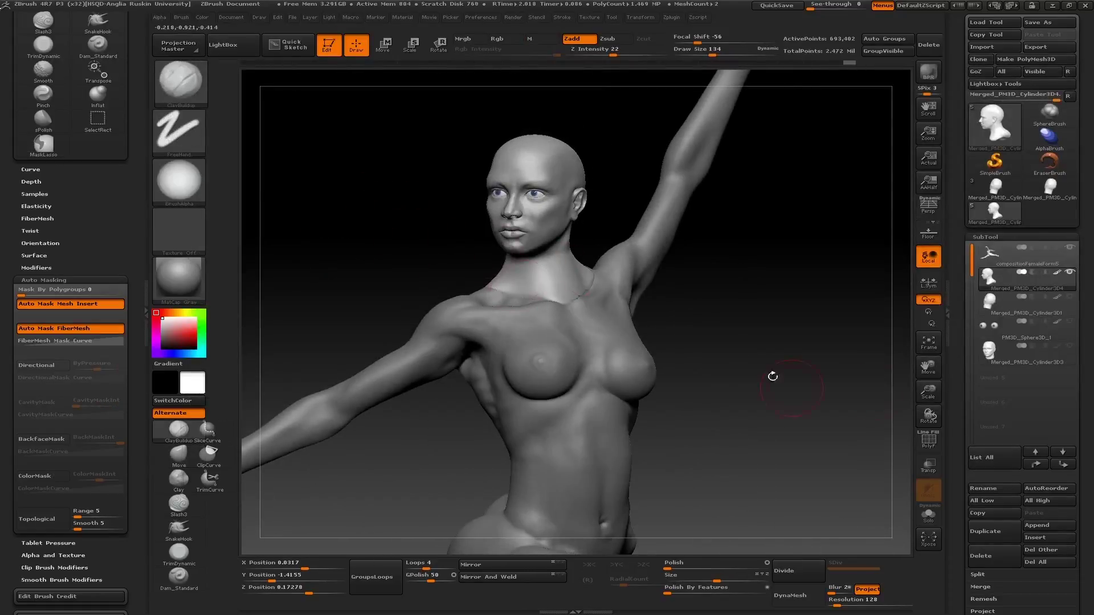
click(924, 444)
mouse_move(764, 307)
alt+right_down()
mouse_move(787, 338)
mouse_move(896, 261)
alt+right_up()
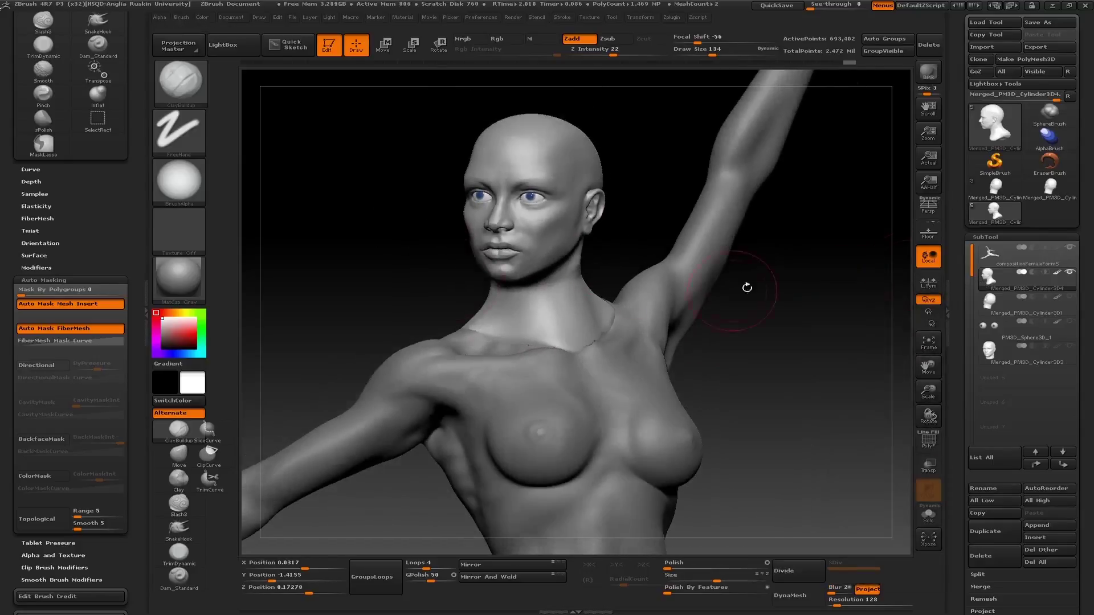
mouse_move(745, 285)
right_down()
mouse_move(349, 245)
mouse_move(351, 257)
mouse_move(628, 345)
right_up()
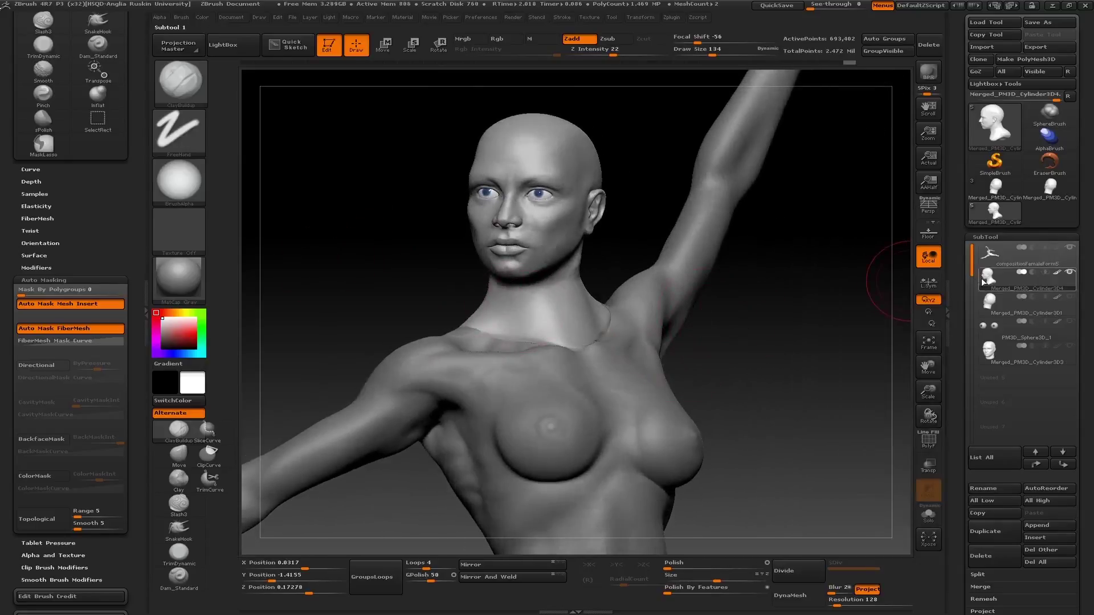
Hide the eyes and show the head's Geometry settings
ctrl+shift+drag(576, 125, 735, 262)
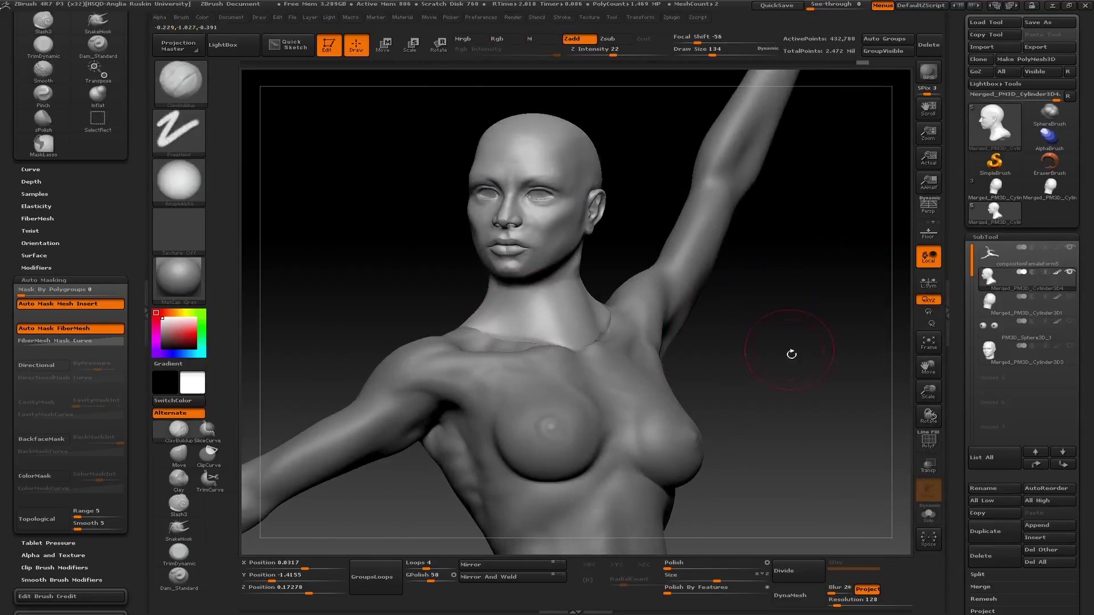
drag(959, 379, 959, 240)
click(989, 109)
Look through the Geometry topology and DynaMesh options, then collapse them
click(999, 306)
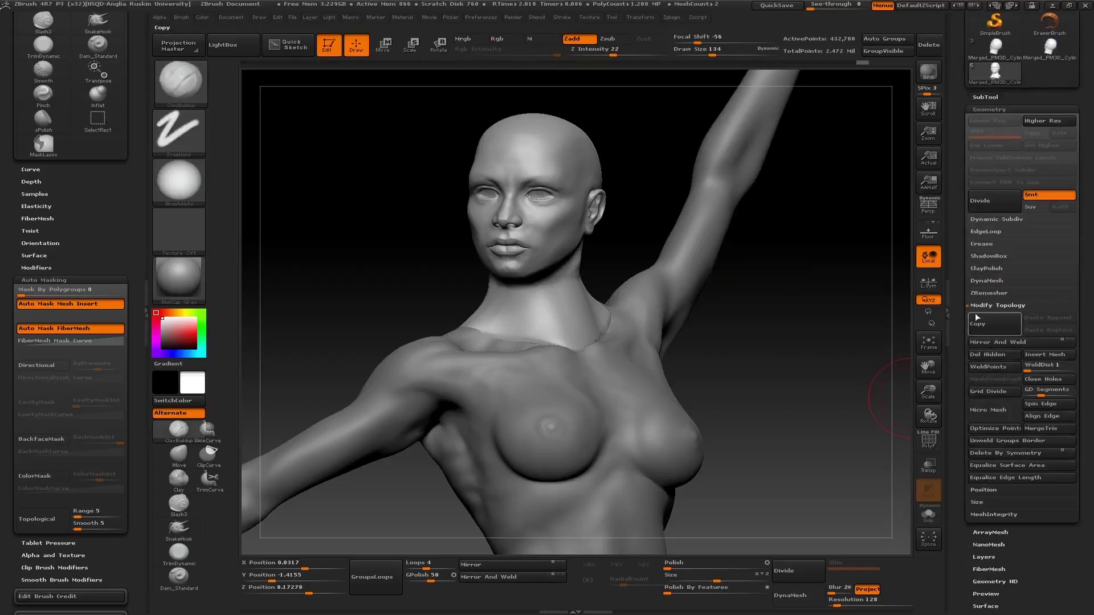
click(983, 367)
click(987, 280)
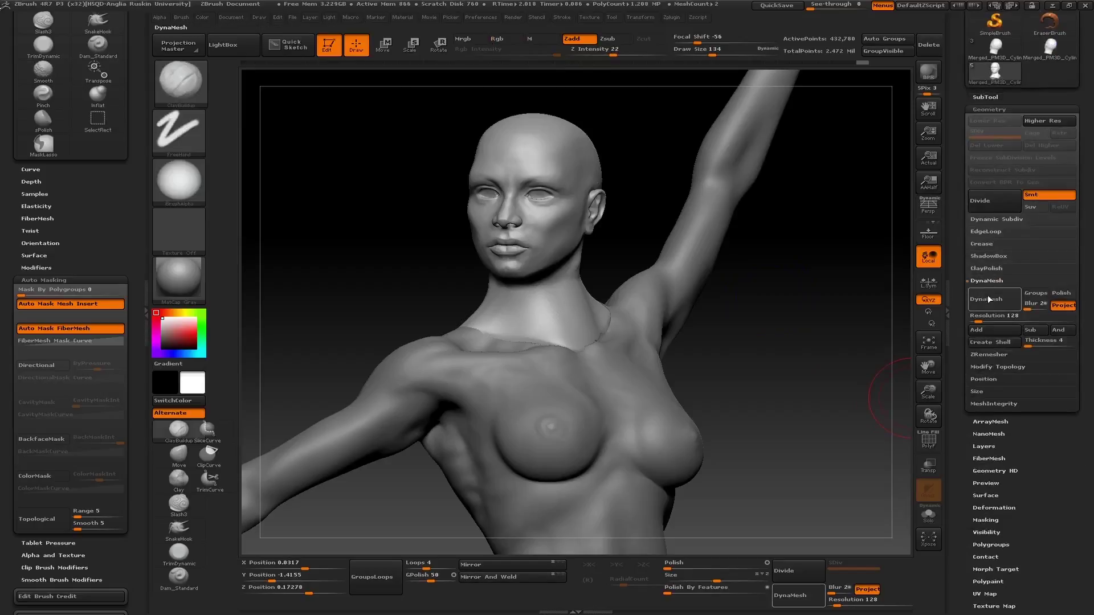
ctrl+shift+click(746, 297)
click(989, 110)
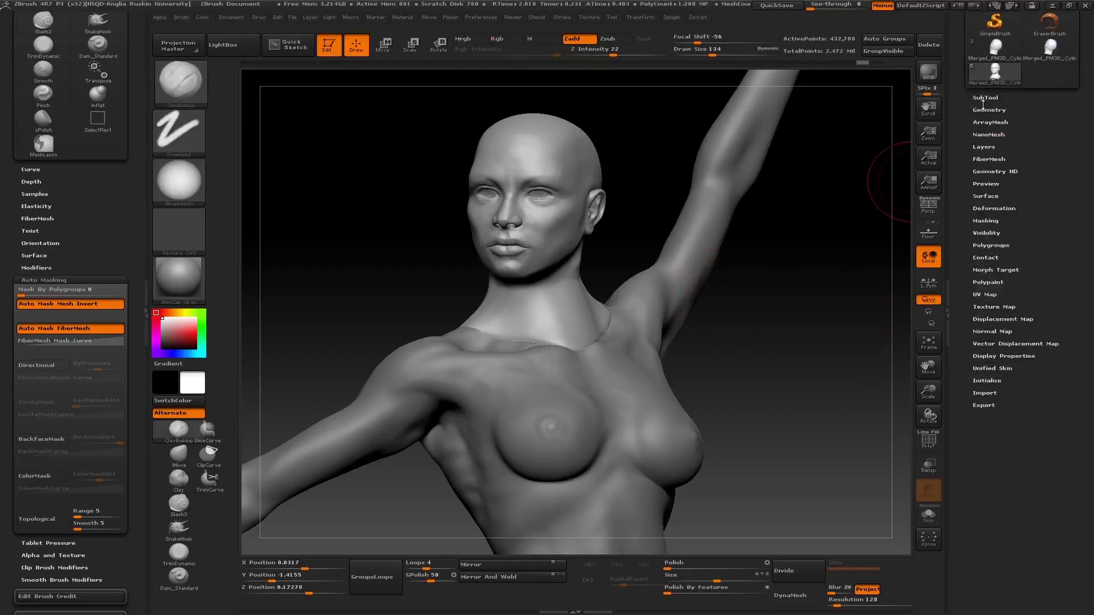
click(985, 97)
mouse_move(718, 257)
mouse_down()
mouse_move(741, 267)
mouse_move(726, 266)
mouse_move(838, 183)
mouse_up()
Split the hidden eyes into their own subtool with Split Hidden and select it
click(989, 110)
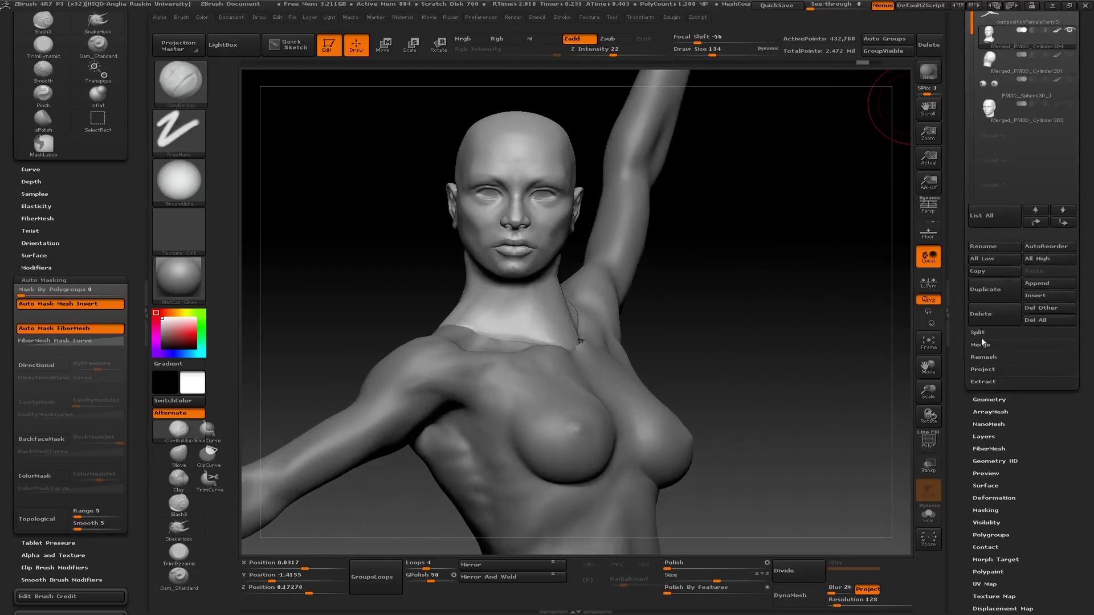
click(992, 345)
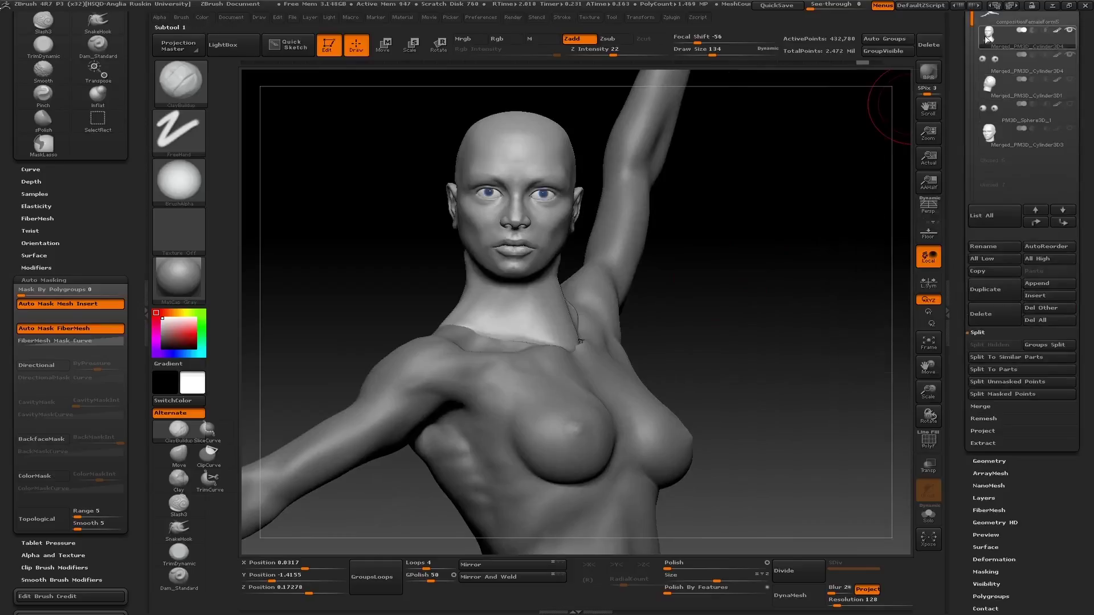
click(1054, 69)
mouse_move(1025, 72)
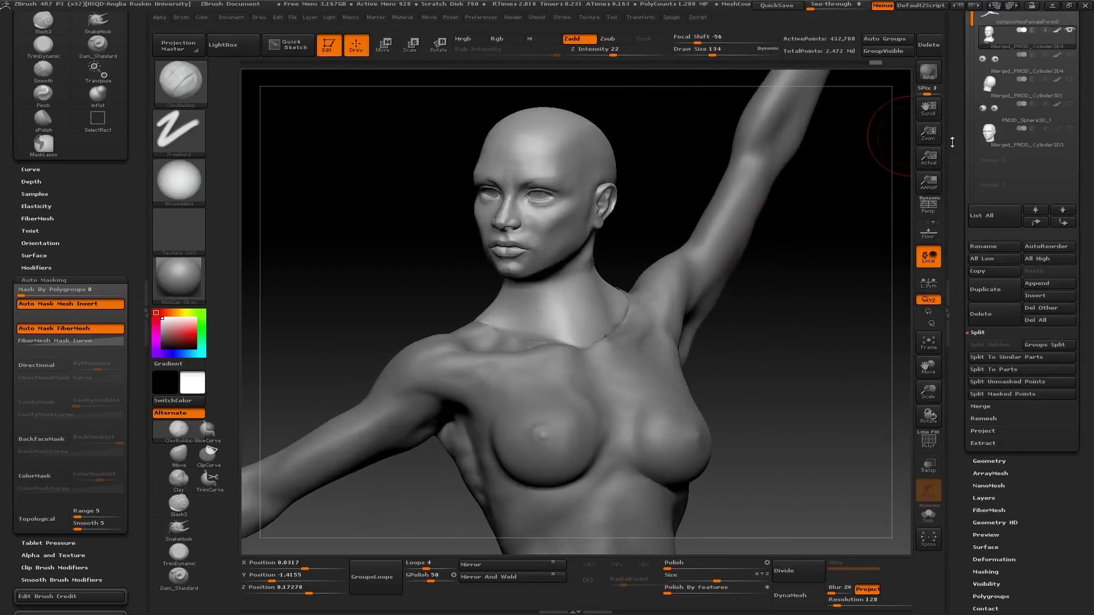
click(989, 461)
Try a DynaMesh at resolution 392, then undo the remesh
click(987, 188)
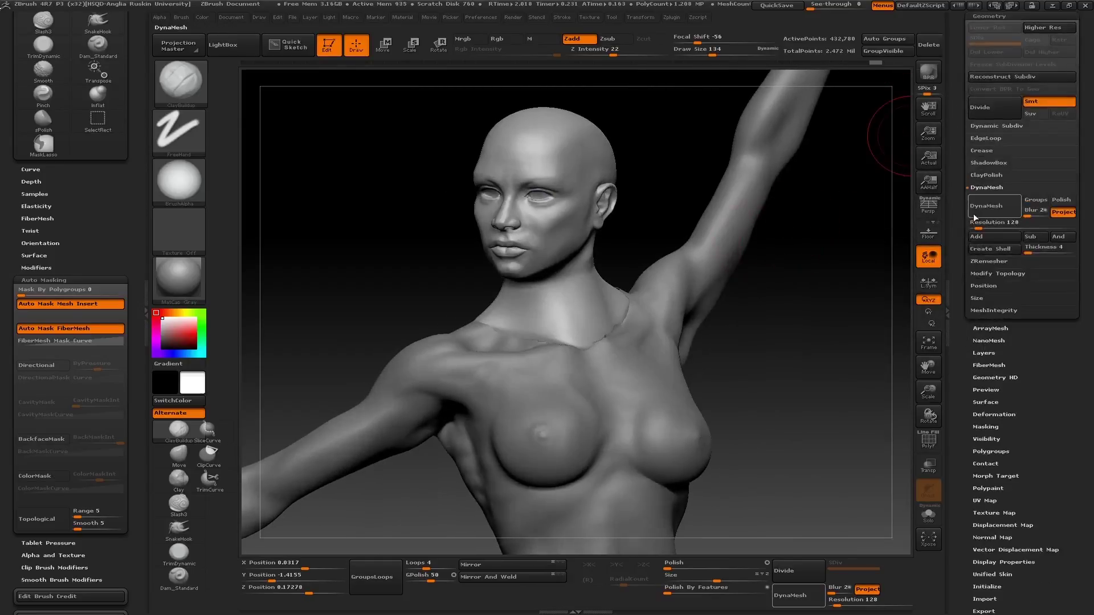
drag(980, 227, 991, 226)
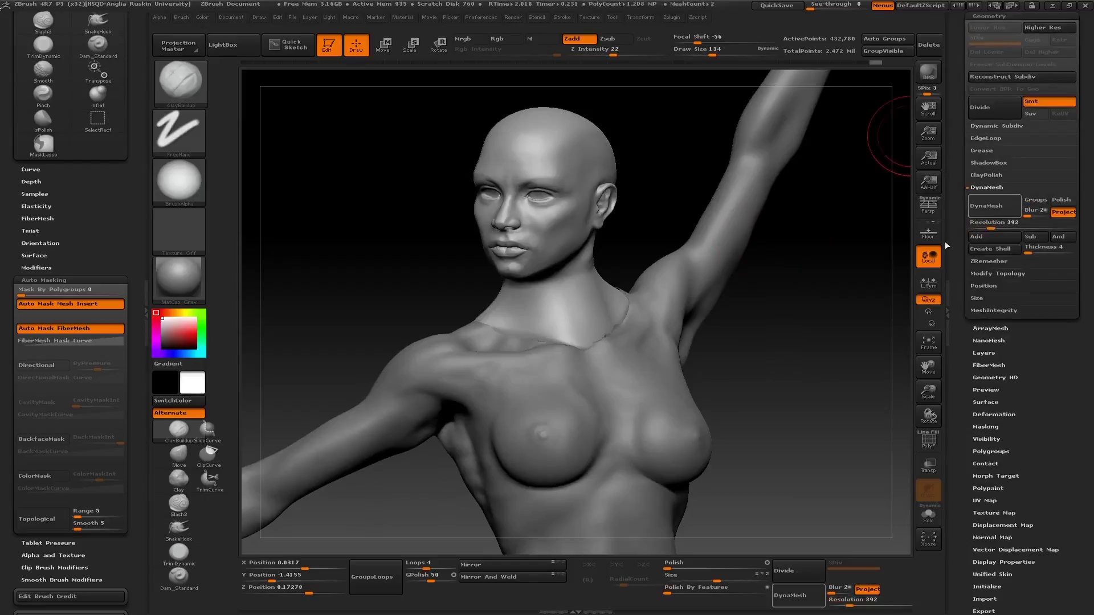
click(986, 206)
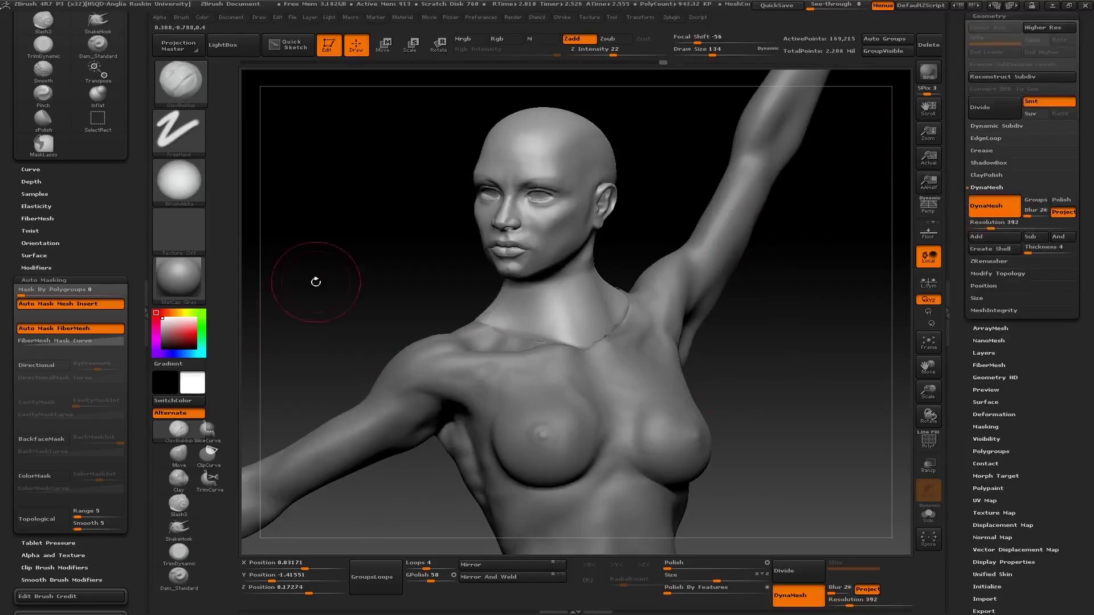
mouse_move(312, 281)
mouse_down()
mouse_move(304, 263)
mouse_move(312, 327)
mouse_move(366, 285)
mouse_move(340, 285)
mouse_up()
key(ctrl+z)
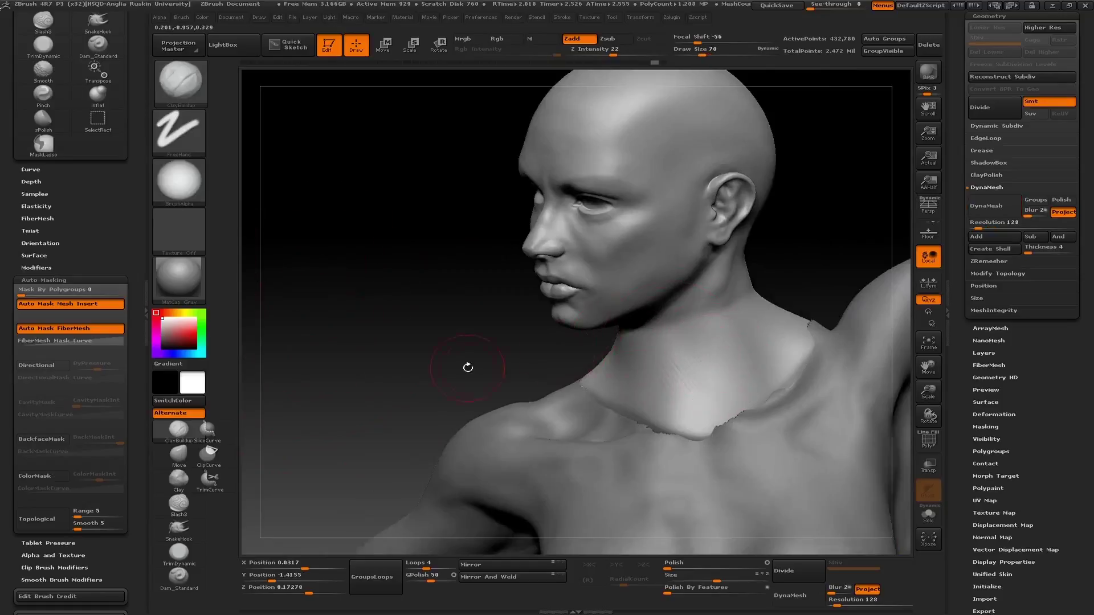
Subdivide the head piece once and delete its lower subdivision levels
drag(464, 366, 610, 342)
key(ctrl+d)
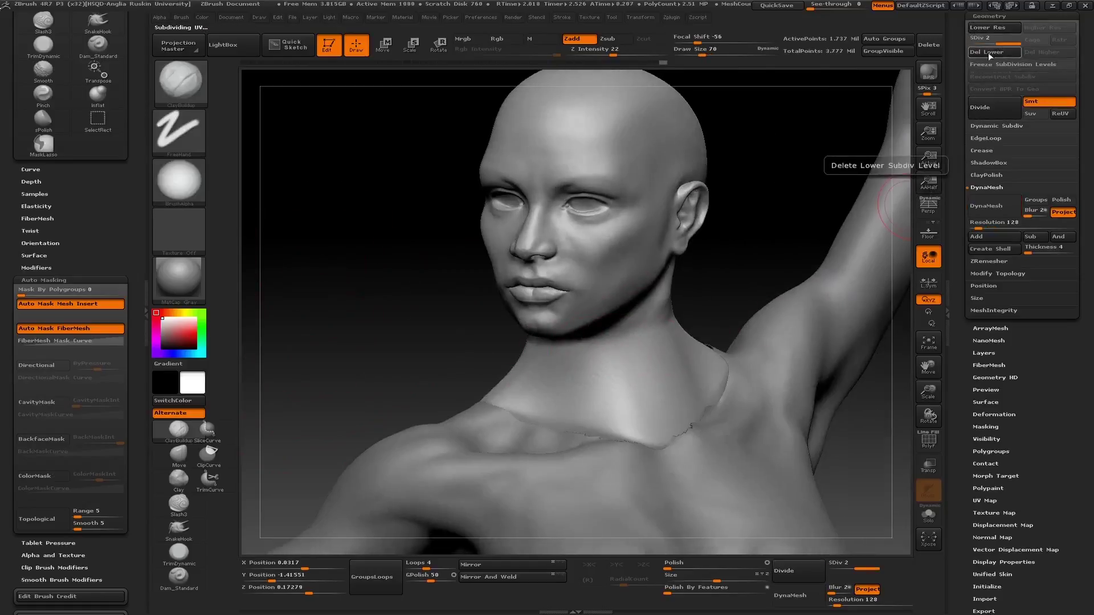
click(986, 52)
drag(777, 183, 686, 348)
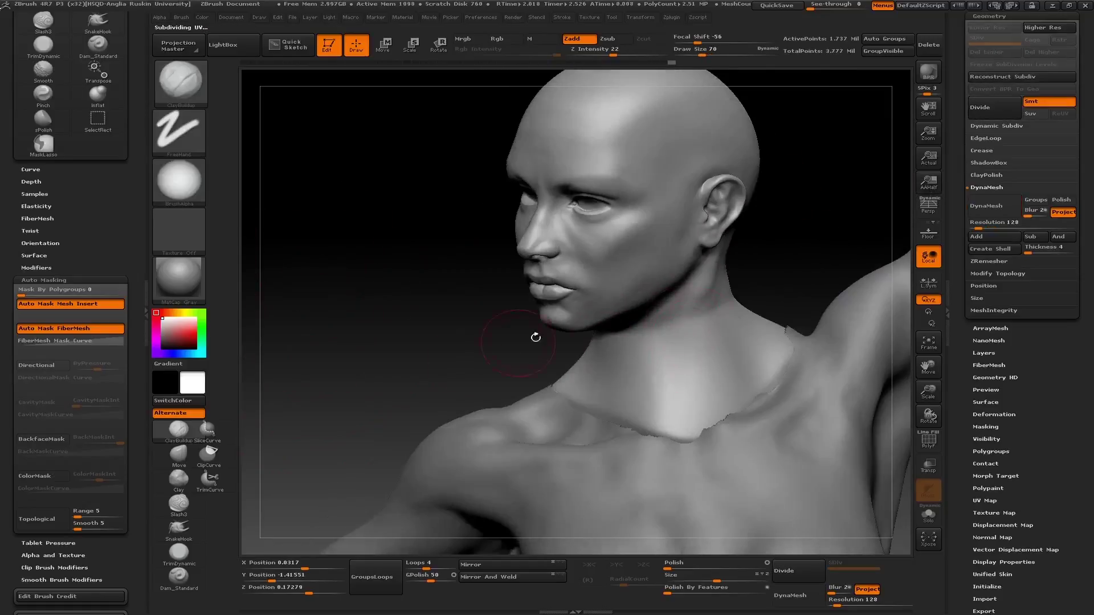
drag(532, 334, 628, 378)
drag(651, 299, 764, 230)
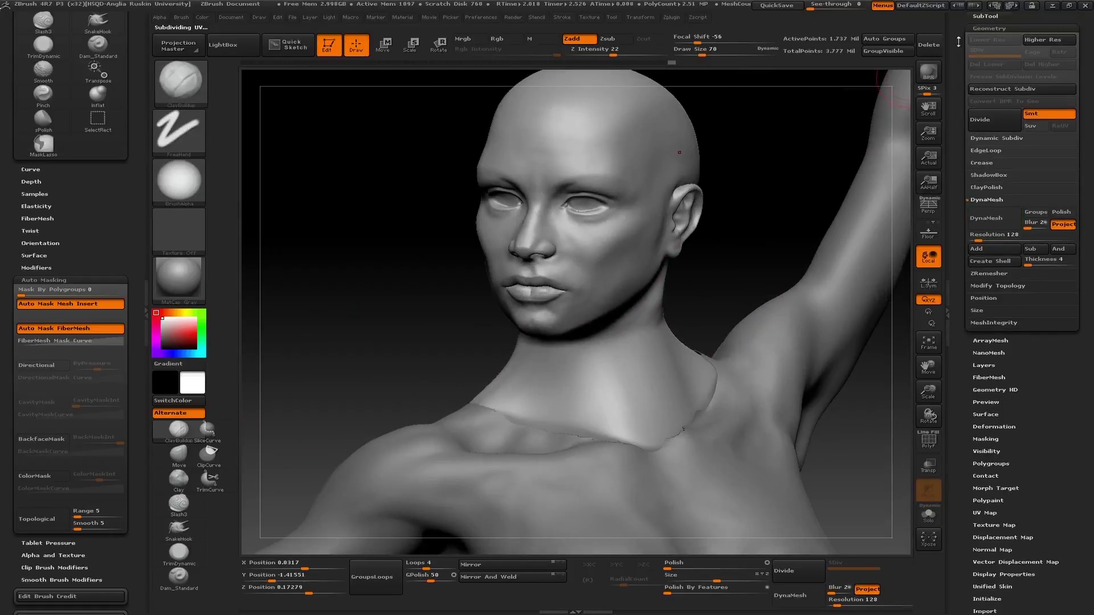
drag(953, 74, 953, 120)
DynaMesh the head piece at resolution 304 with Project turned on
click(990, 514)
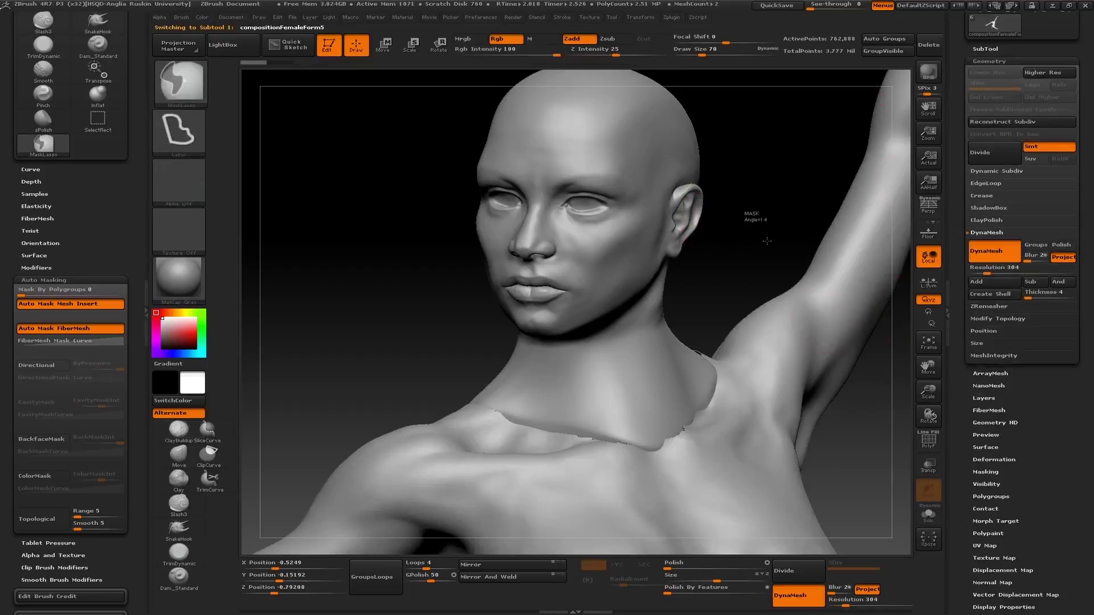
ctrl+click(388, 298)
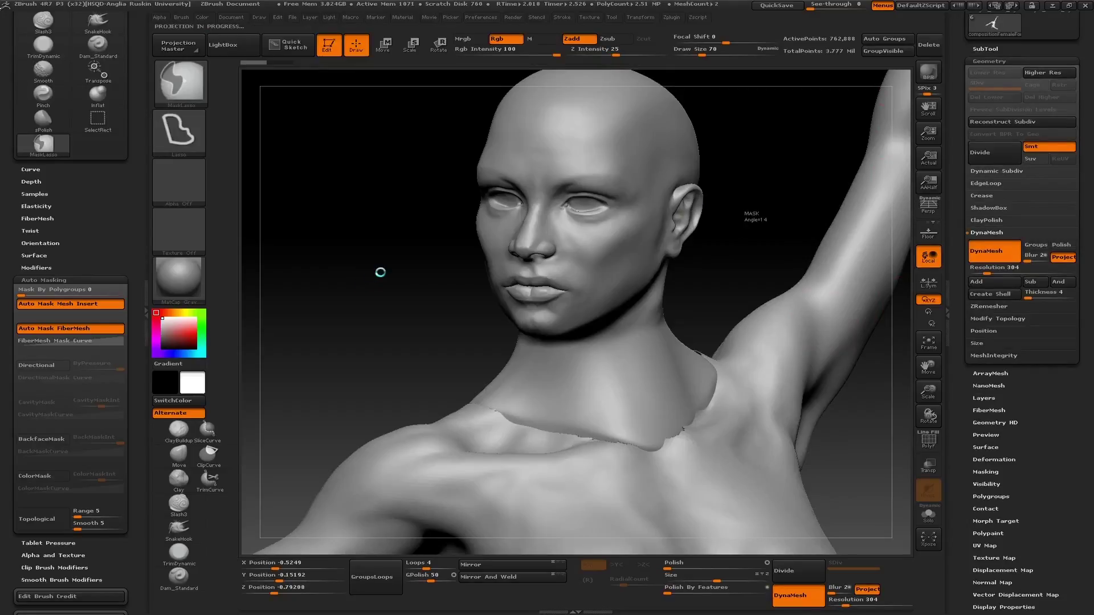
key(ctrl)
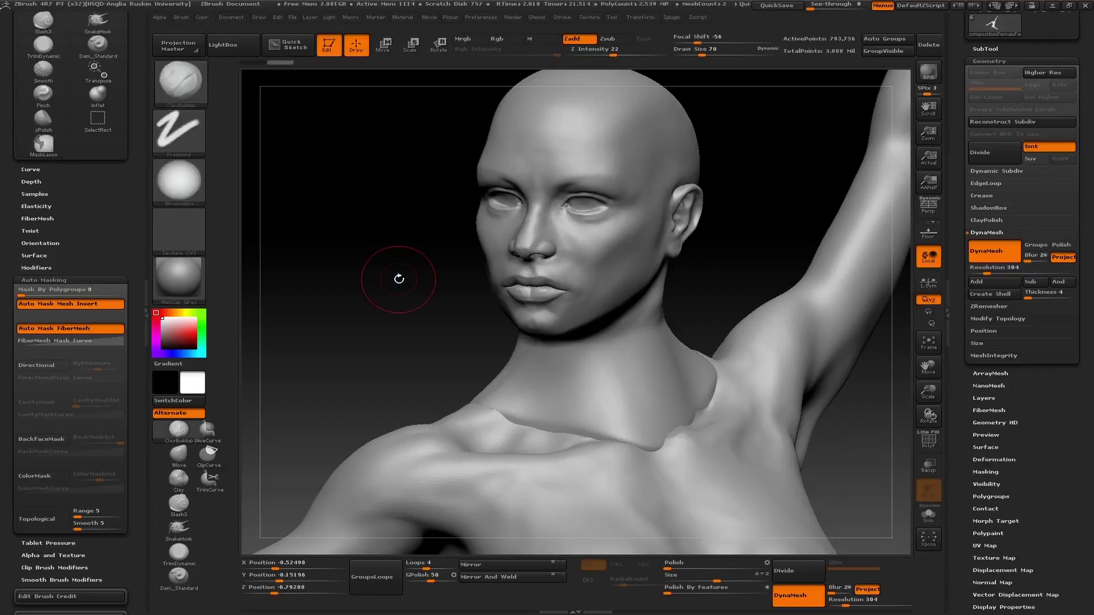
mouse_move(309, 313)
mouse_down()
mouse_move(722, 326)
mouse_move(730, 298)
mouse_move(732, 262)
mouse_move(401, 313)
mouse_move(357, 291)
mouse_move(393, 257)
mouse_up()
key(f)
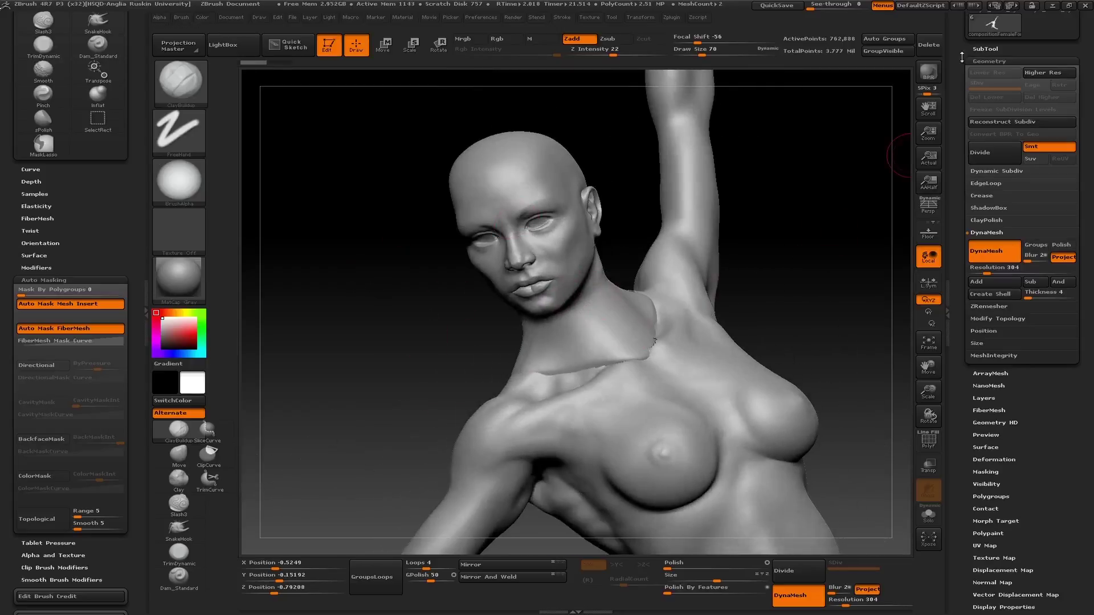
Select the Merged_PM3D_Cylinder3D4 body subtool and turn to a side view
click(985, 49)
alt+click(604, 211)
mouse_move(610, 208)
mouse_down()
mouse_move(378, 380)
mouse_move(587, 308)
mouse_move(616, 279)
mouse_up()
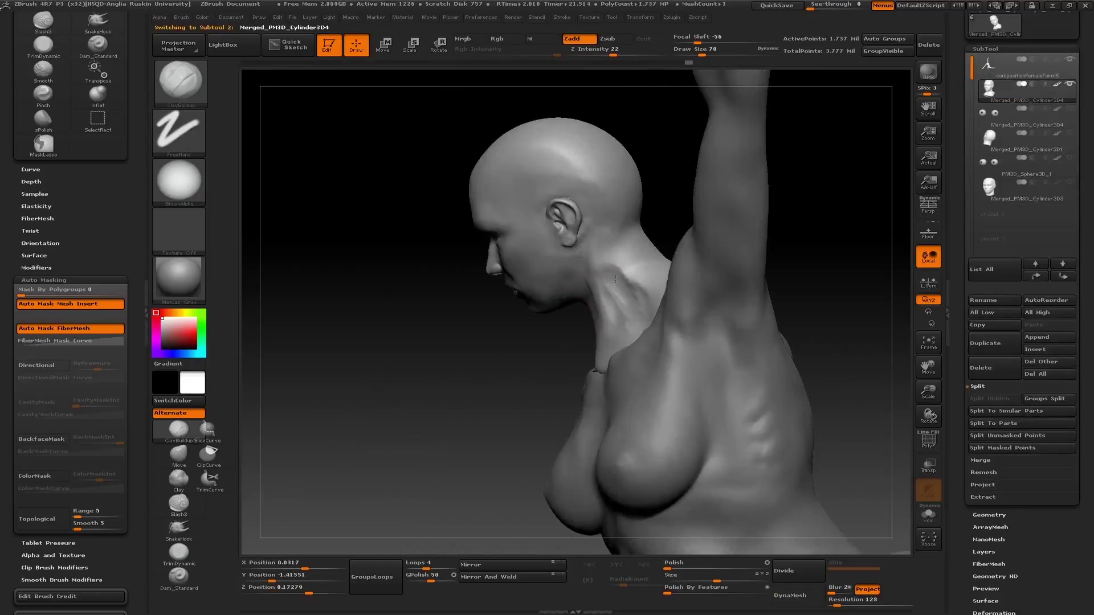
Build up clay along the side and front of the neck
mouse_move(452, 342)
mouse_down()
mouse_move(630, 312)
mouse_move(521, 356)
mouse_move(436, 298)
mouse_move(595, 312)
mouse_move(547, 315)
mouse_up()
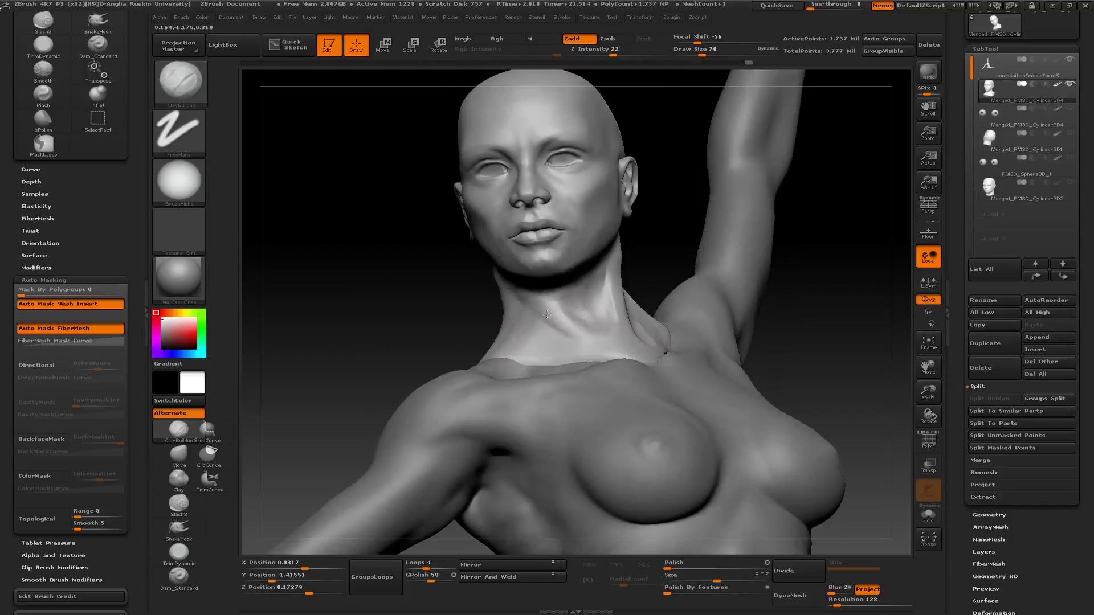
drag(436, 294, 407, 307)
mouse_move(496, 314)
mouse_down()
mouse_move(541, 342)
mouse_move(520, 322)
mouse_up()
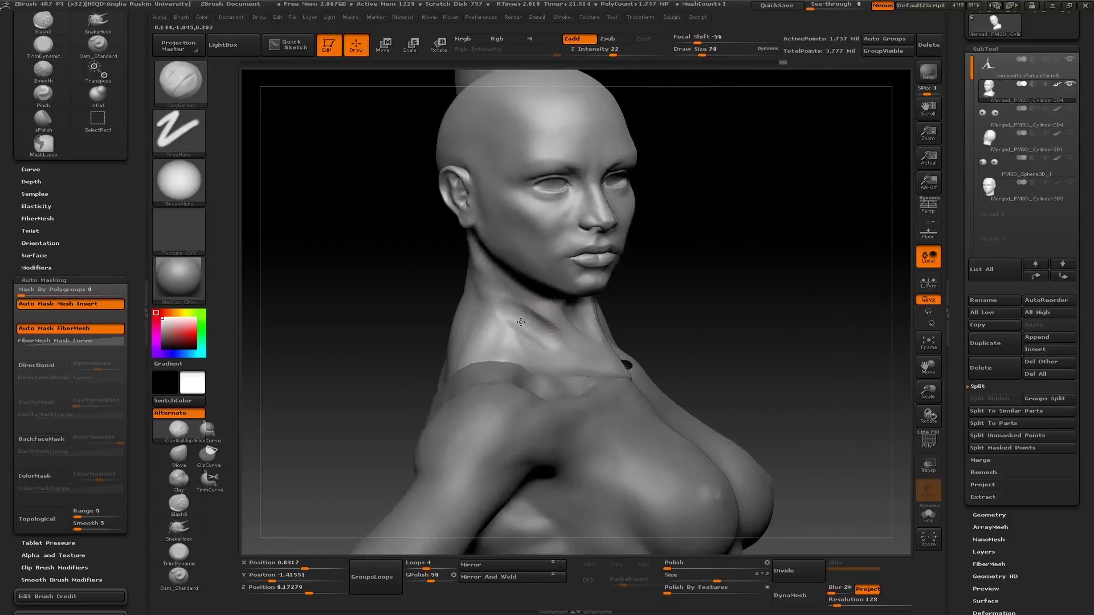
drag(425, 296, 456, 299)
drag(544, 334, 567, 356)
drag(524, 308, 537, 315)
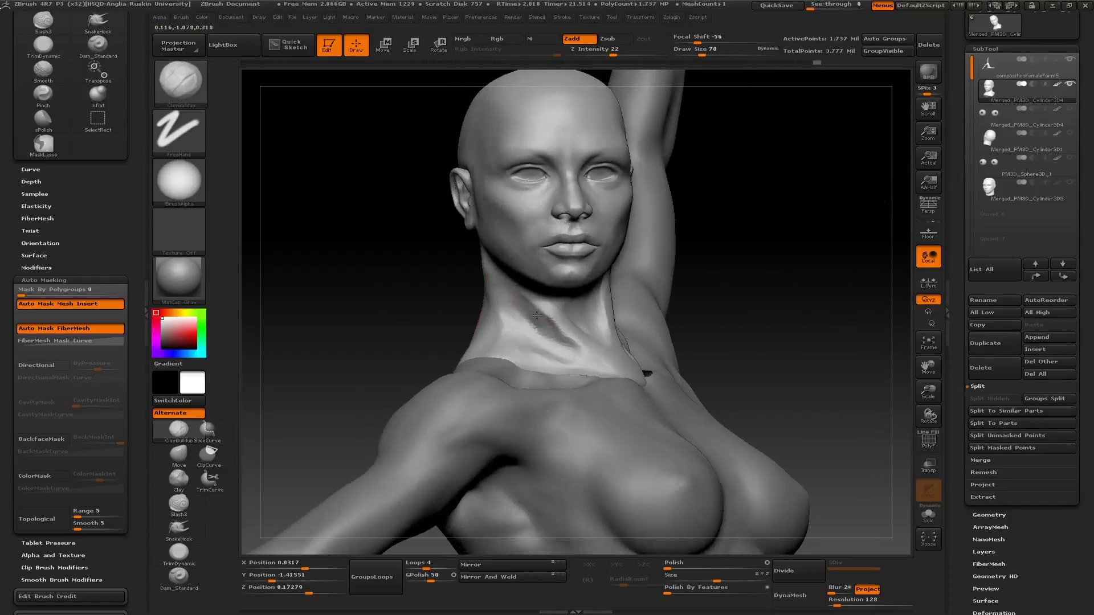
Resculpt the neck and collarbone surface, checking from side and frontal views
drag(402, 310, 563, 306)
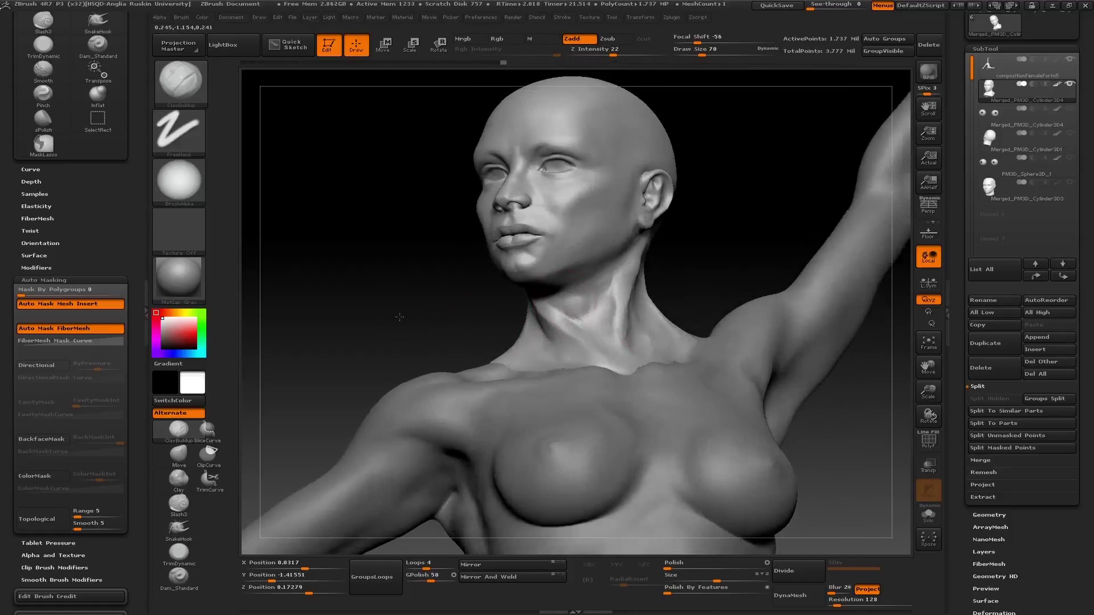
mouse_move(399, 314)
mouse_down()
mouse_move(422, 318)
mouse_move(429, 340)
mouse_move(672, 311)
mouse_move(726, 277)
mouse_up()
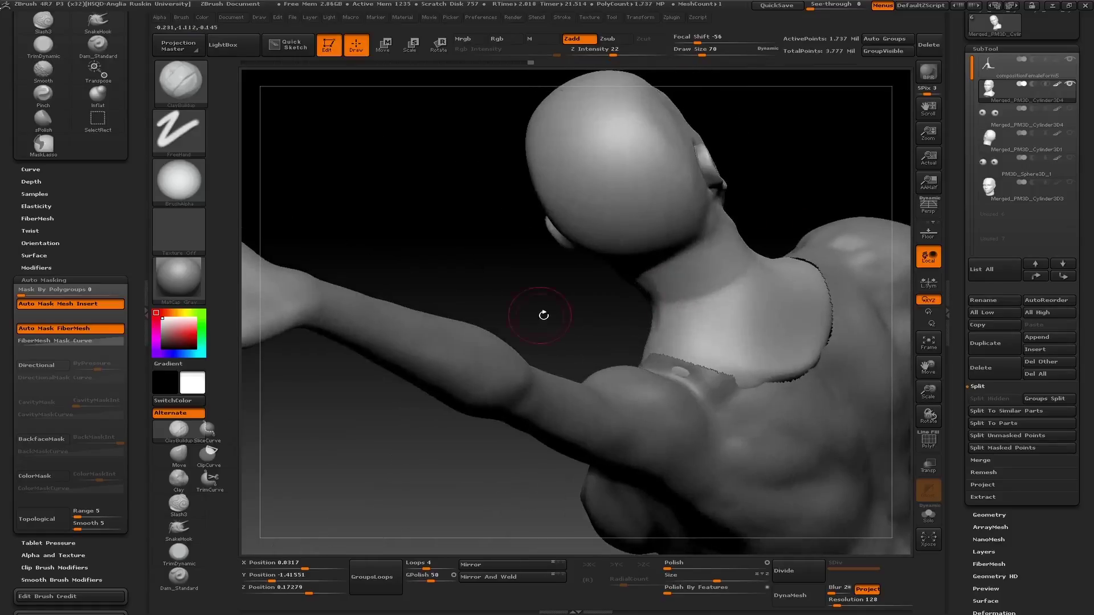
mouse_move(542, 313)
mouse_down()
mouse_move(638, 342)
mouse_move(587, 348)
mouse_move(615, 342)
mouse_up()
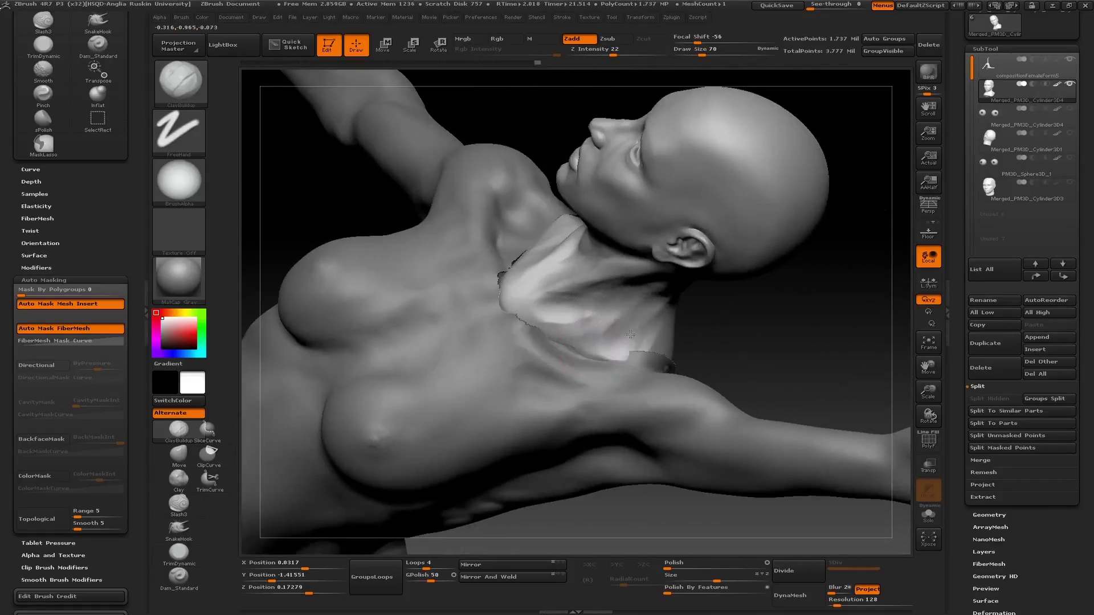
drag(561, 320, 542, 316)
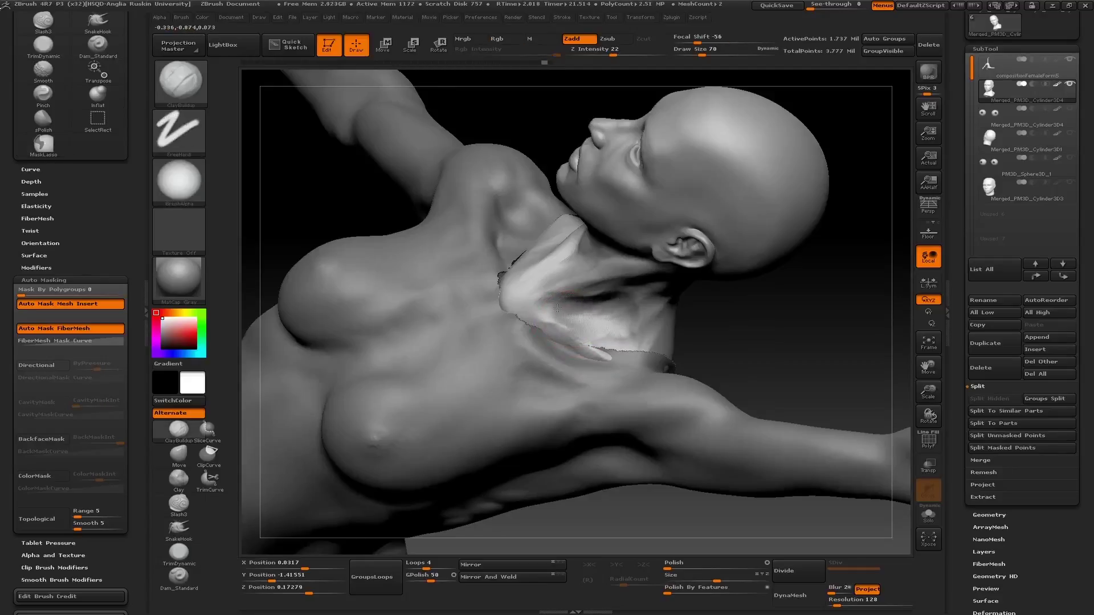
mouse_move(476, 128)
mouse_down()
mouse_move(448, 124)
mouse_move(456, 143)
mouse_up()
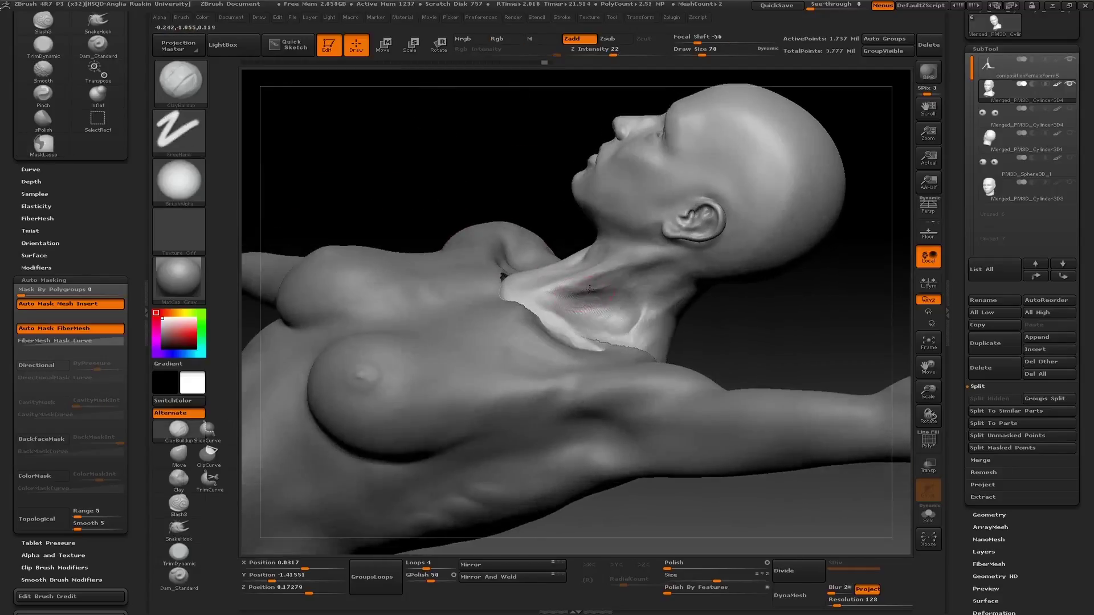
mouse_move(501, 268)
mouse_down()
mouse_move(559, 283)
mouse_move(508, 127)
mouse_move(570, 188)
mouse_up()
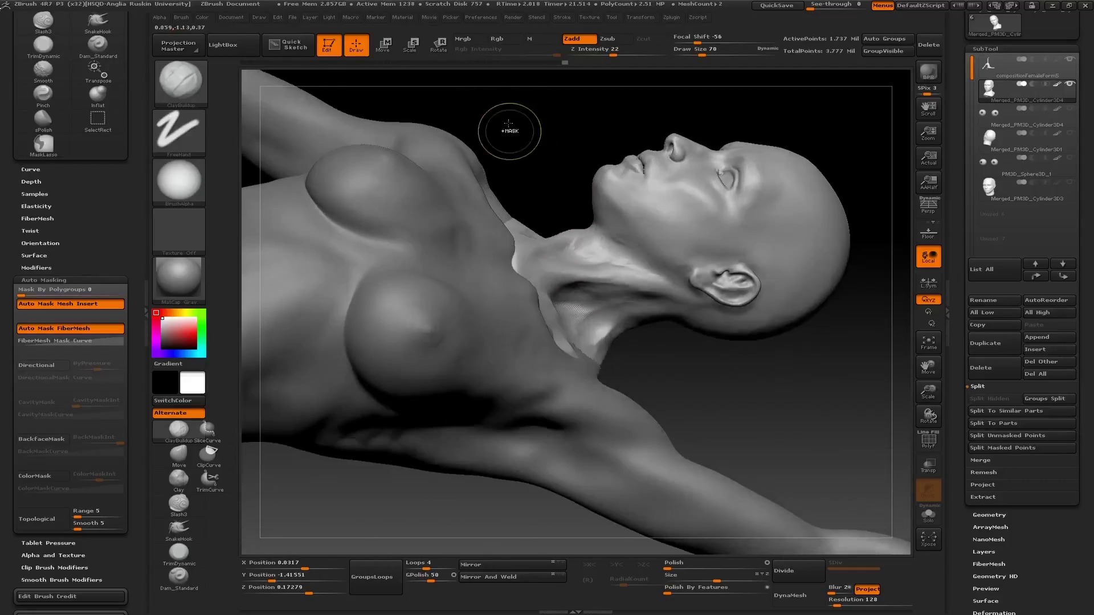
mouse_move(507, 122)
mouse_down()
mouse_move(351, 163)
mouse_move(513, 188)
mouse_up()
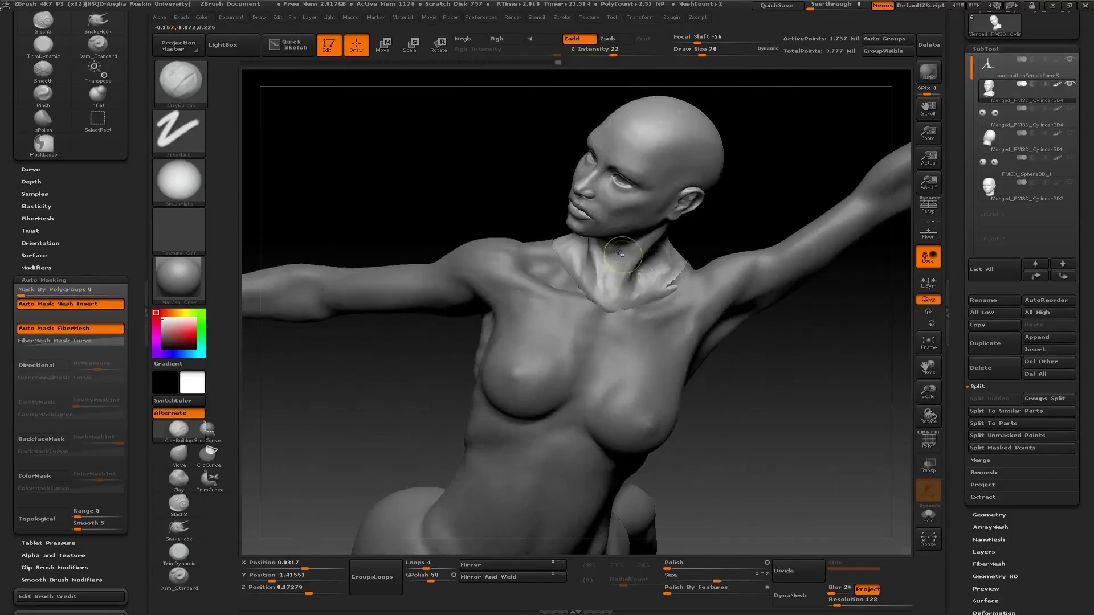
Smooth the sharp trapezius fold at the back of the neck
key(shift)
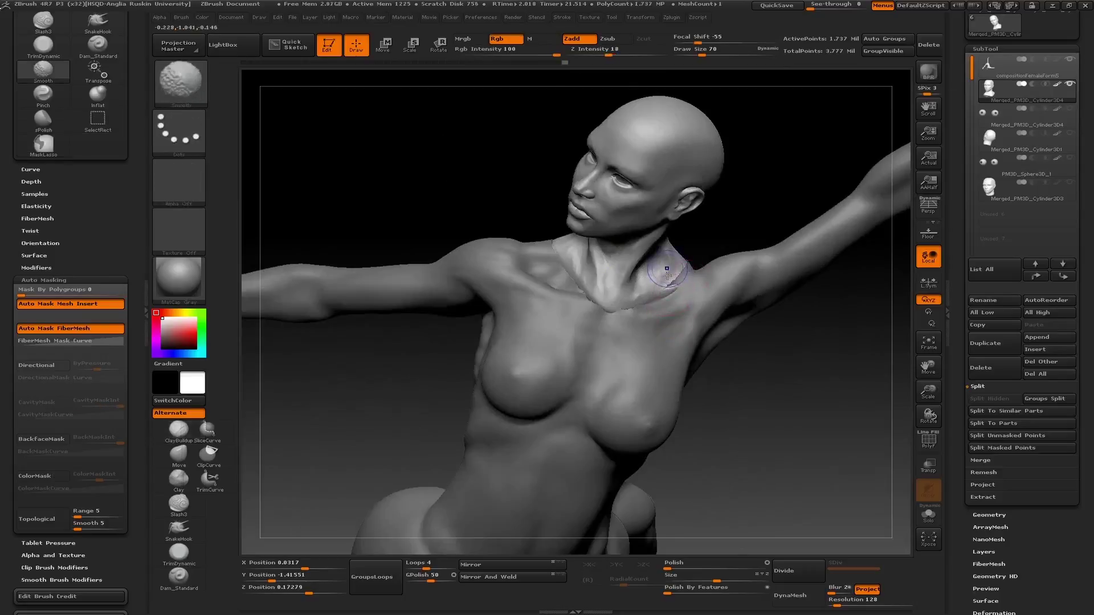
mouse_move(513, 228)
mouse_down()
mouse_move(481, 207)
mouse_move(570, 267)
mouse_move(571, 255)
mouse_up()
mouse_move(511, 204)
mouse_down()
mouse_move(546, 251)
mouse_move(586, 252)
mouse_move(516, 200)
mouse_move(576, 185)
mouse_move(357, 110)
mouse_move(737, 256)
mouse_move(675, 208)
mouse_move(549, 183)
mouse_up()
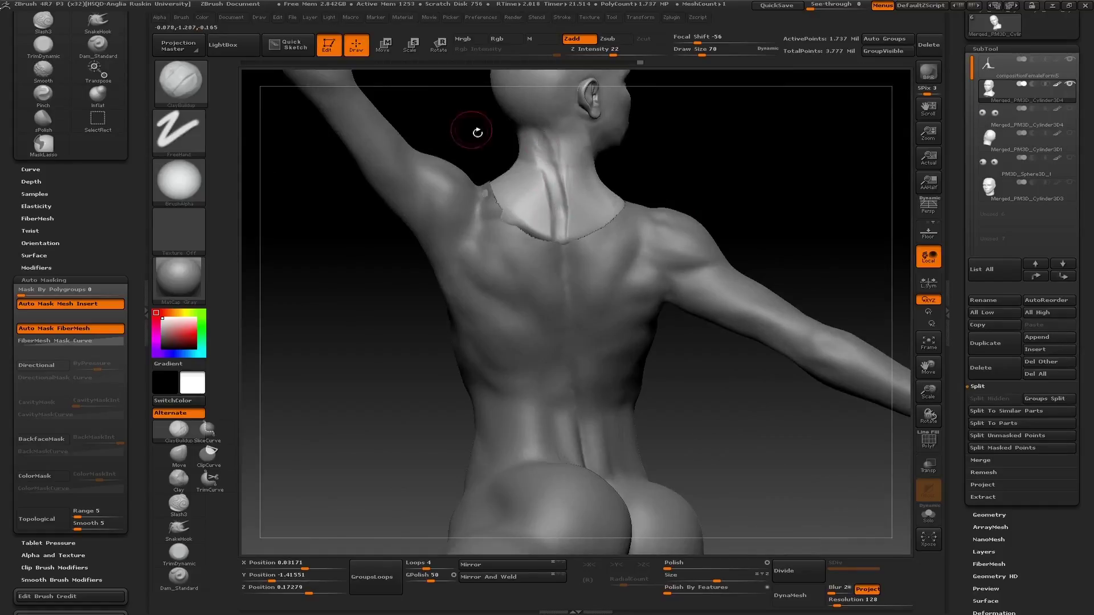
drag(476, 127, 562, 220)
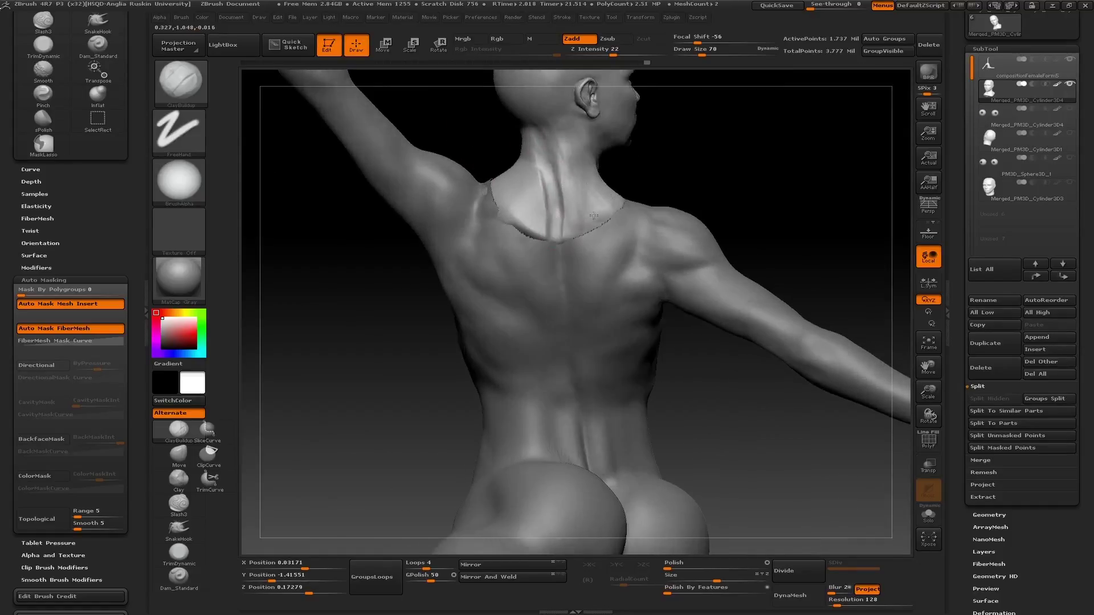
drag(460, 115, 531, 243)
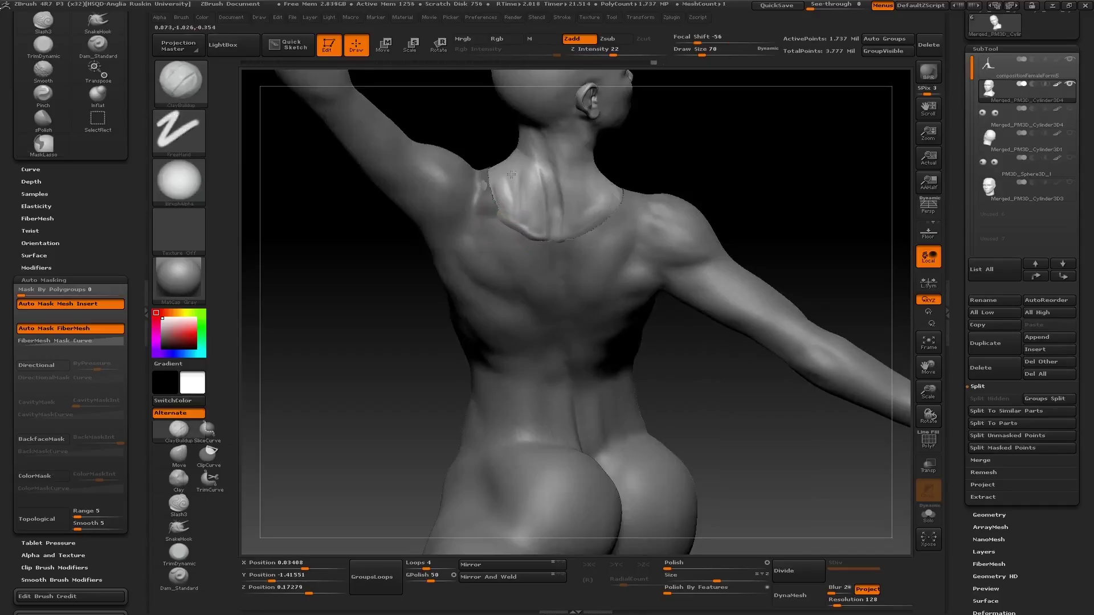
shift+drag(507, 162, 499, 216)
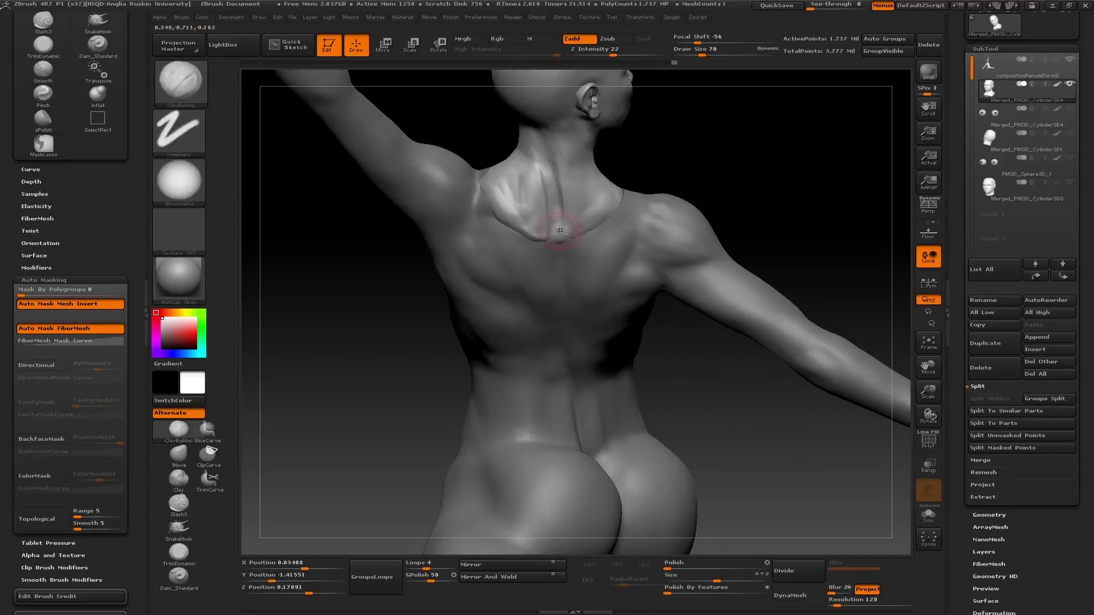
Select the compositionFemaleForm5 subtool and mask a curved region across the torso
alt+click(563, 254)
mouse_move(398, 237)
mouse_down()
mouse_move(355, 237)
mouse_move(413, 379)
mouse_move(364, 339)
mouse_move(386, 289)
mouse_move(312, 354)
mouse_up()
mouse_move(427, 420)
ctrl+mouse_down()
mouse_move(548, 292)
mouse_move(354, 386)
ctrl+mouse_up()
Isolate a curved neck-and-torso region on the body and subdivide it one level
click(991, 91)
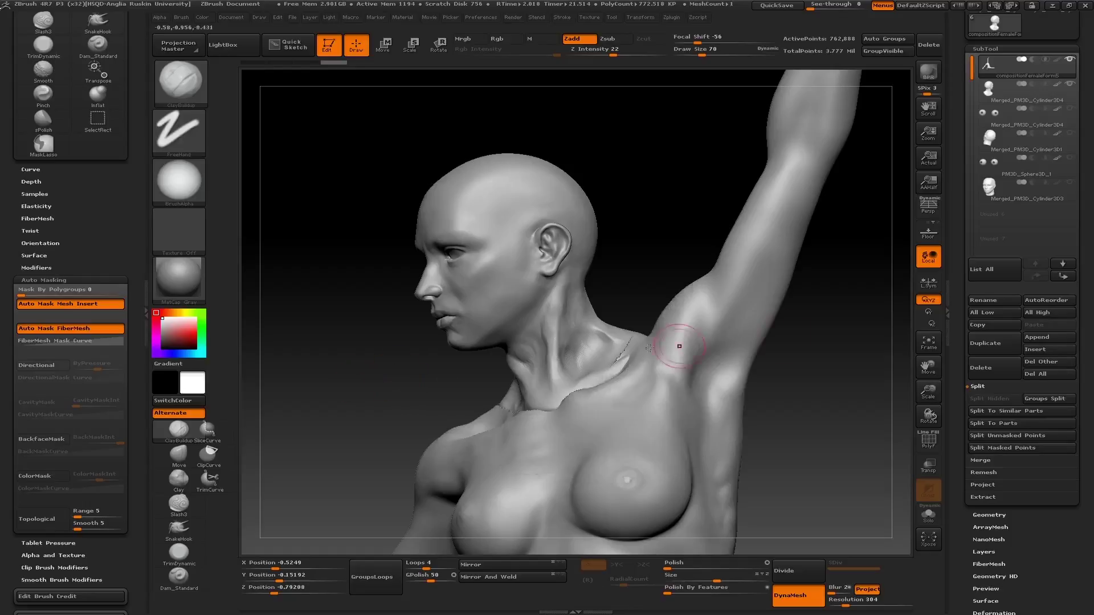
mouse_move(397, 419)
ctrl+mouse_down()
mouse_move(527, 311)
mouse_move(501, 450)
ctrl+mouse_up()
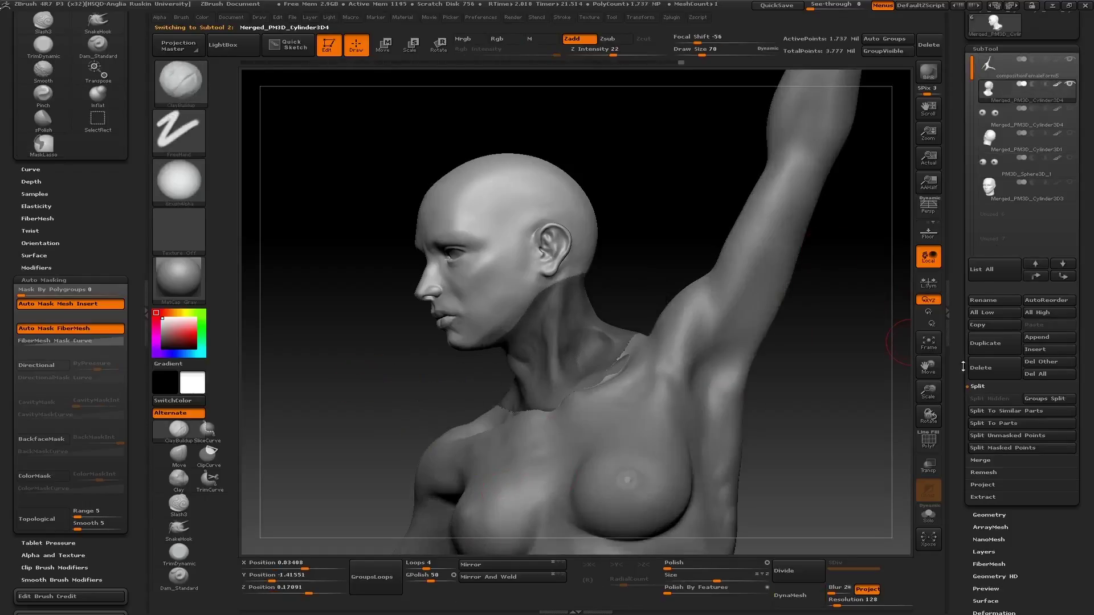
scroll(986, 467, down, 2)
click(986, 475)
key(ctrl+d)
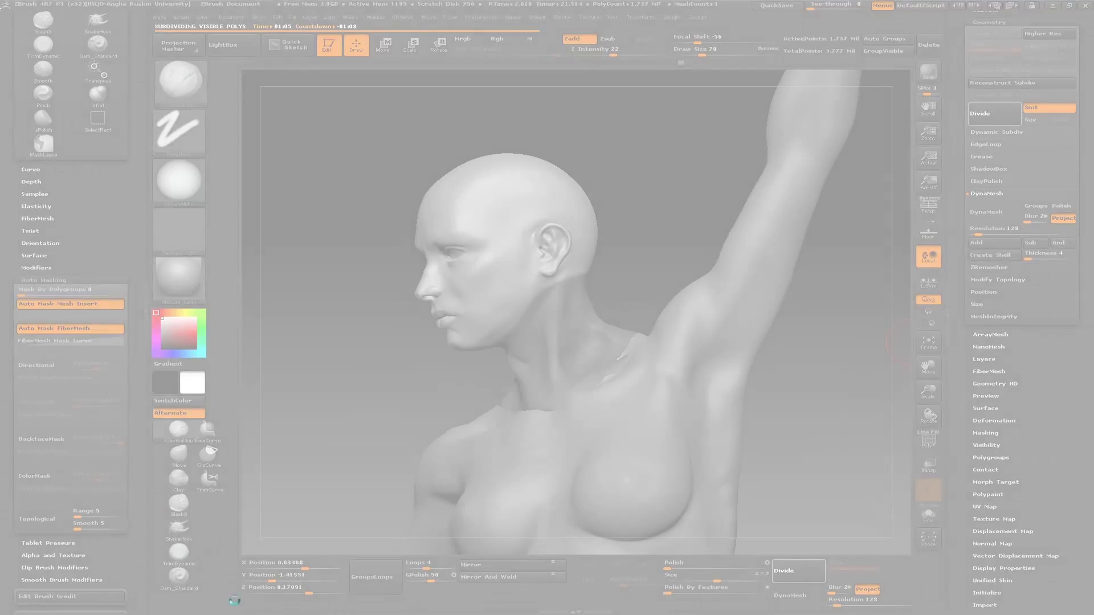
Bring up the Windows Start menu while ZBrush hangs, then close it again
key(super)
click(731, 524)
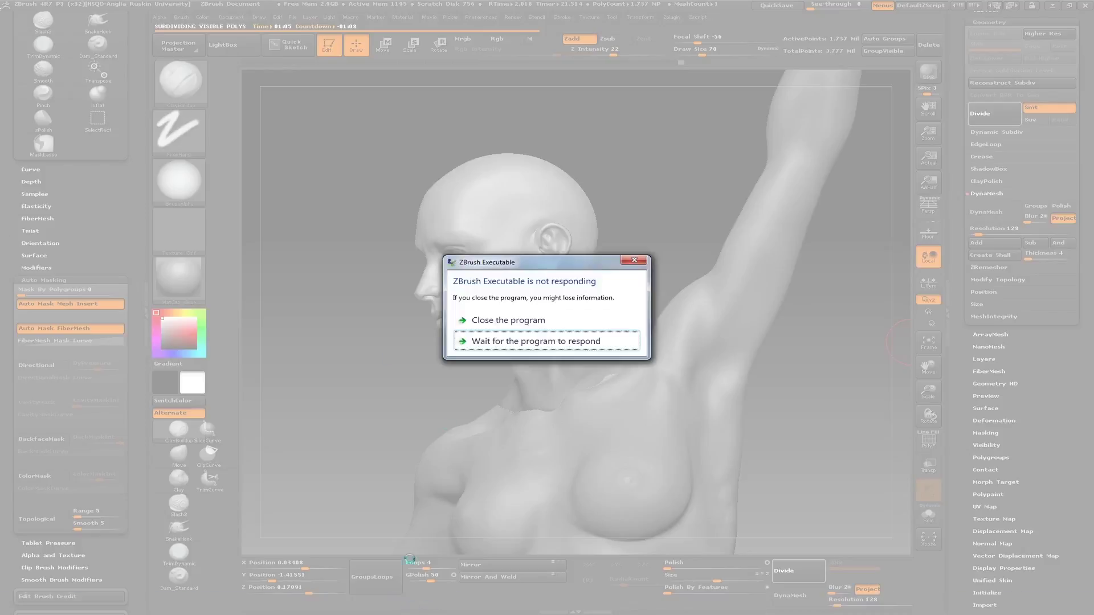
Keep waiting on ZBrush, launch Task Manager from the taskbar, then hide it
click(496, 342)
key(super)
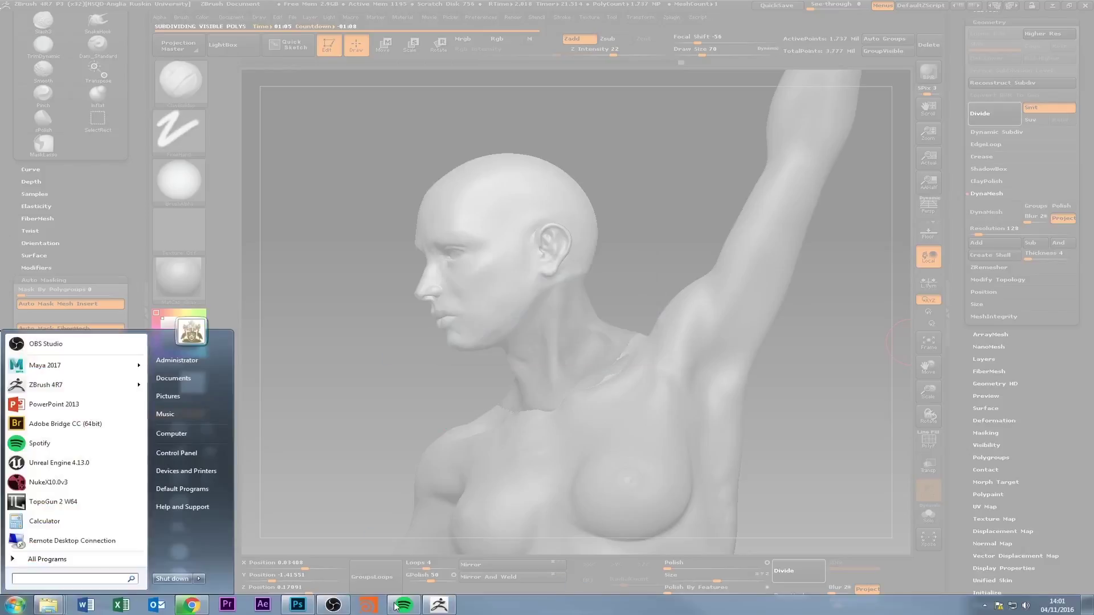
click(473, 344)
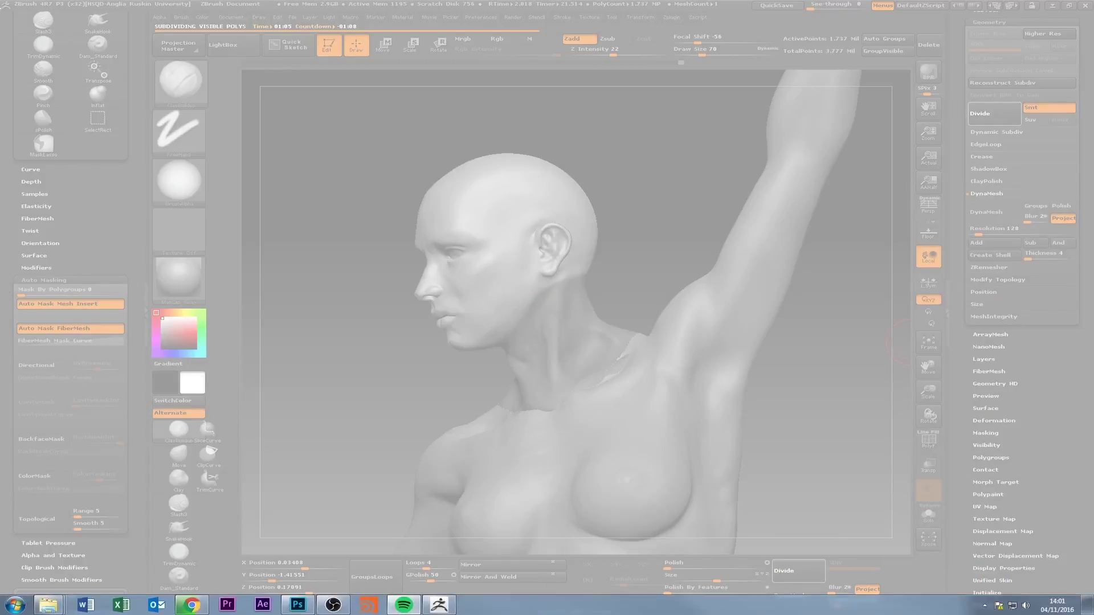
right_click(494, 608)
click(547, 575)
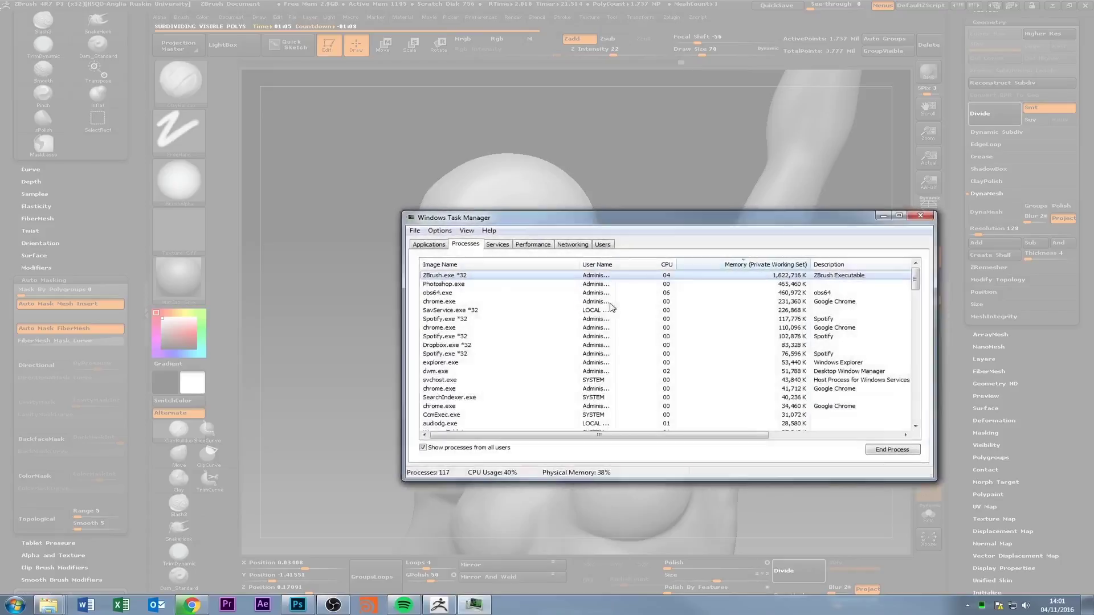
click(756, 293)
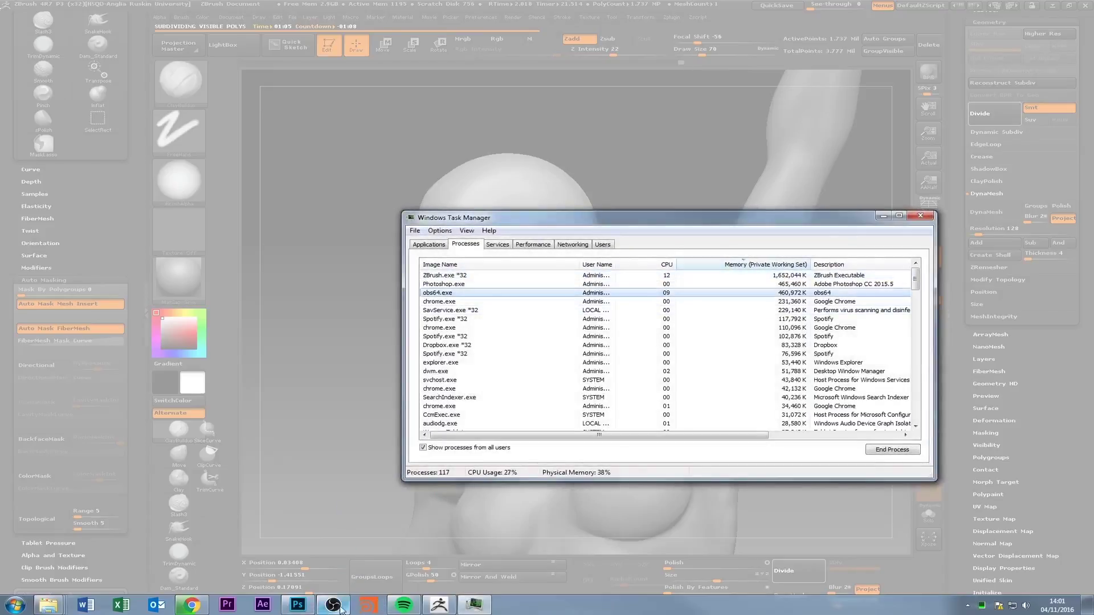
click(882, 216)
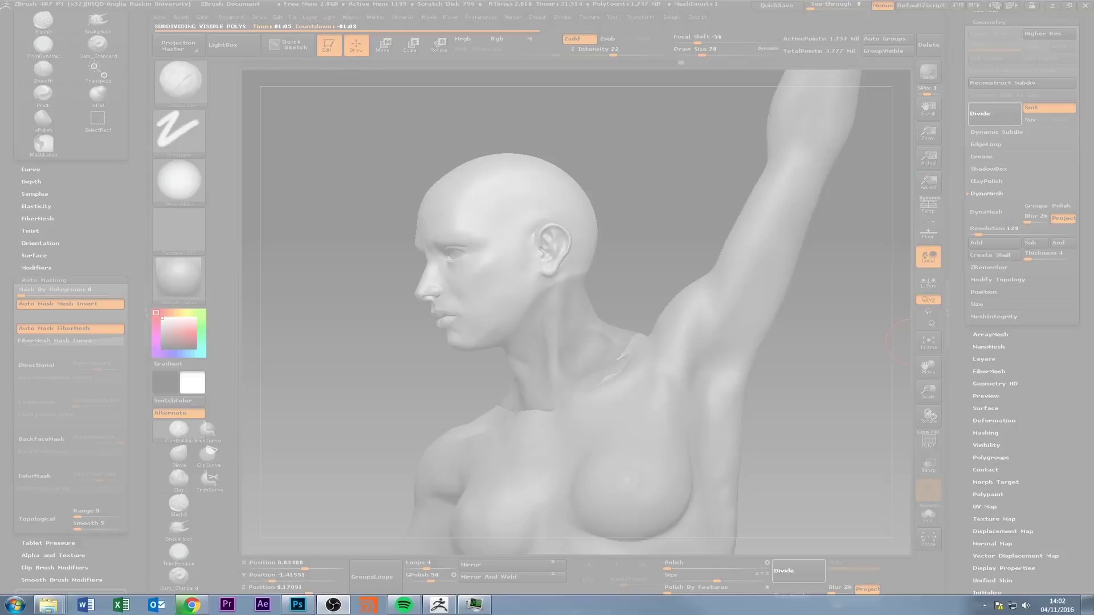
Reopen Task Manager, read the ZBrush process's memory use, and minimize it
key(ctrl+shift+Escape)
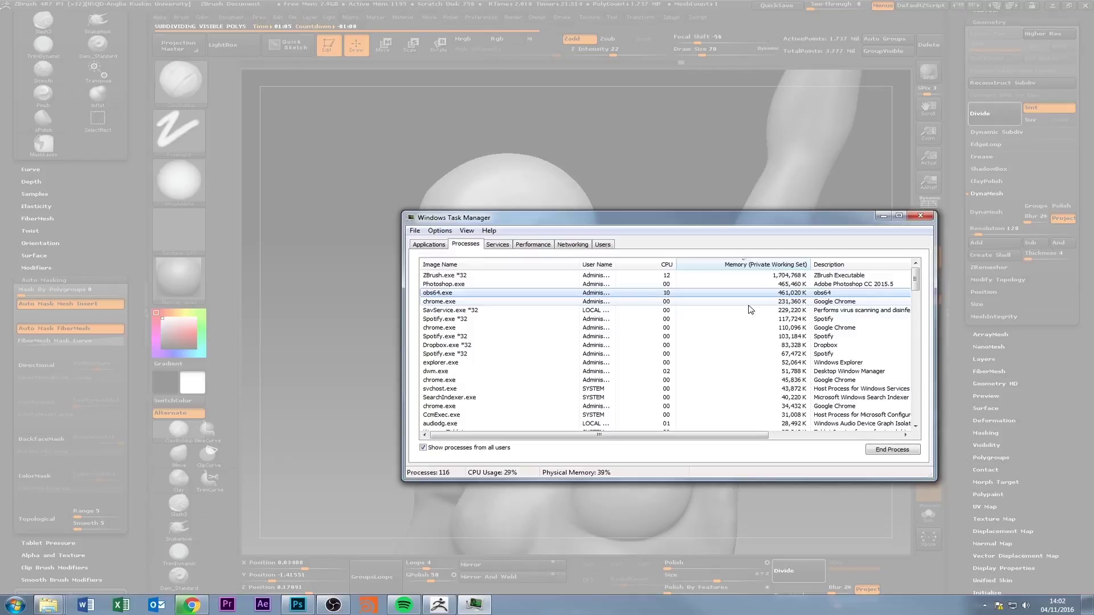
key(alt+F4)
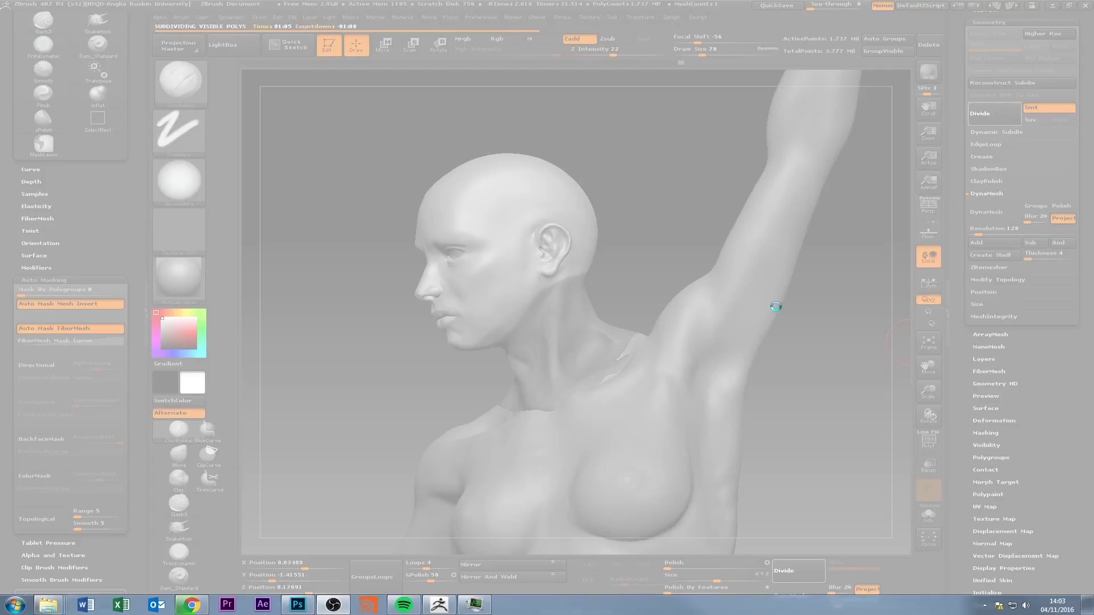
click(474, 605)
click(881, 216)
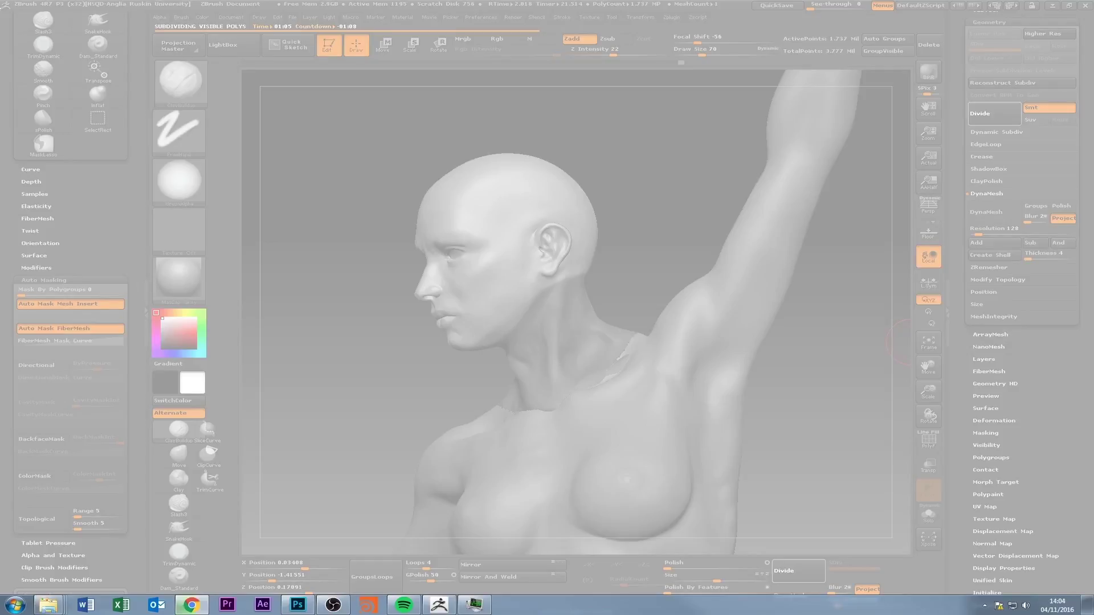
click(473, 604)
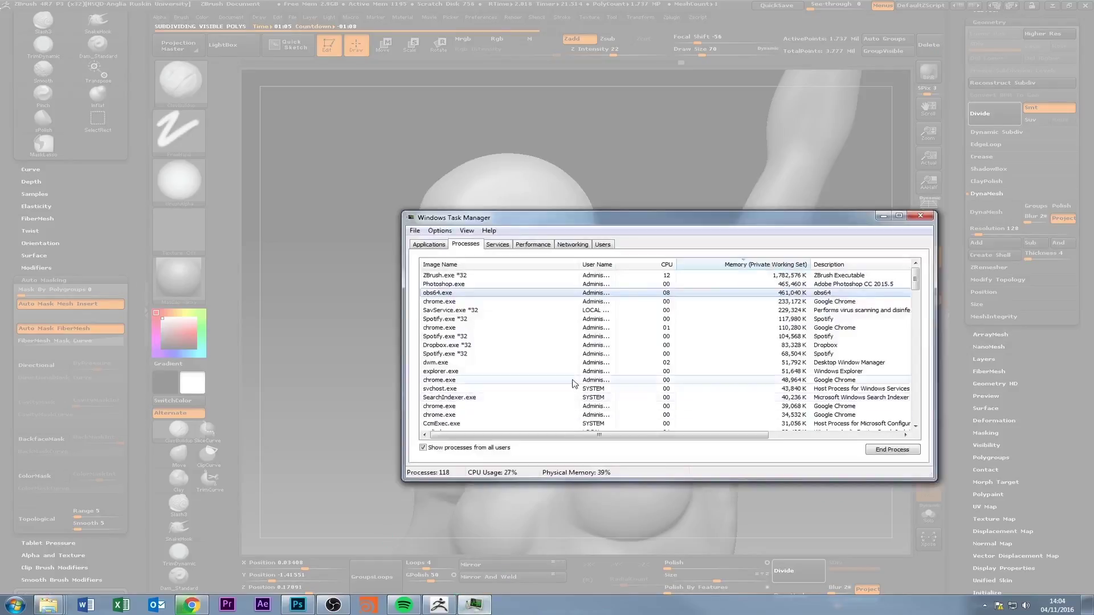
click(764, 276)
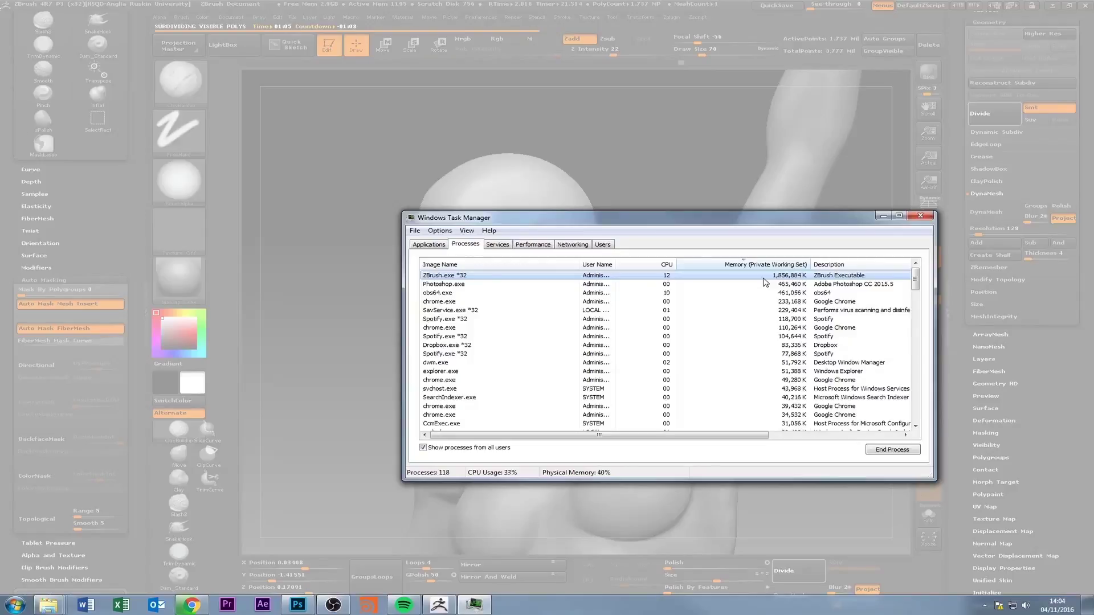
click(883, 216)
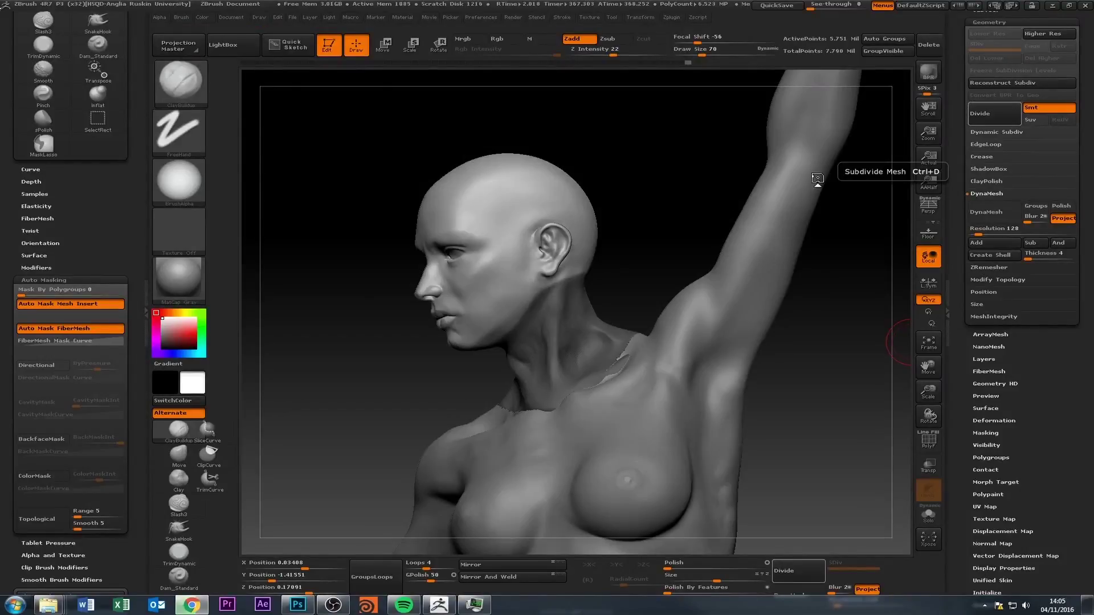
Turn on the eyeball subtool's visibility and orbit the figure to view the face
scroll(976, 49, up, 1)
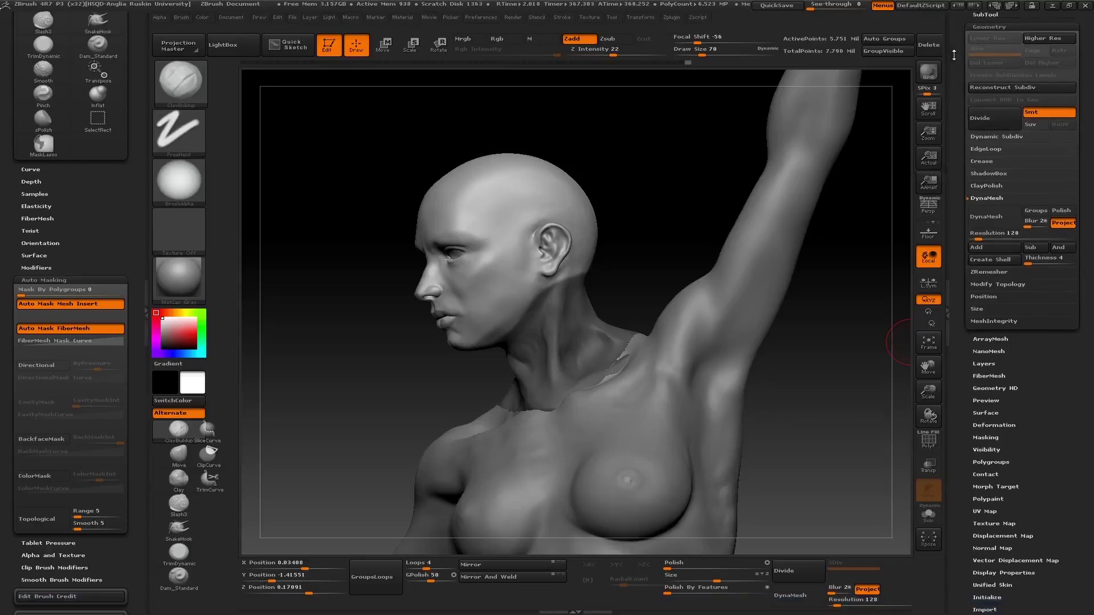
scroll(976, 49, up, 1)
click(976, 46)
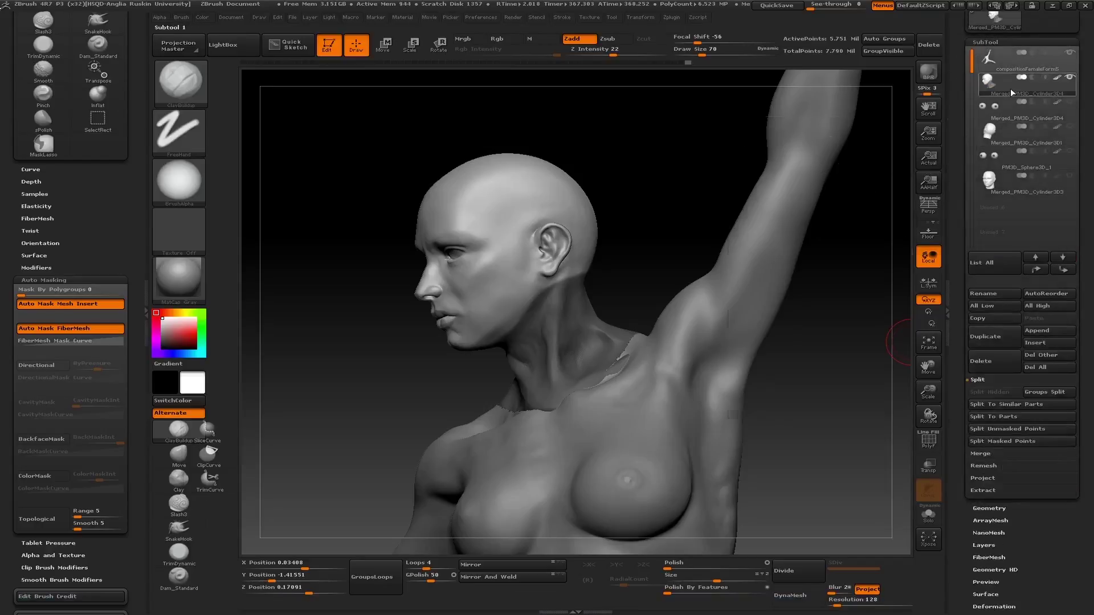
click(1070, 101)
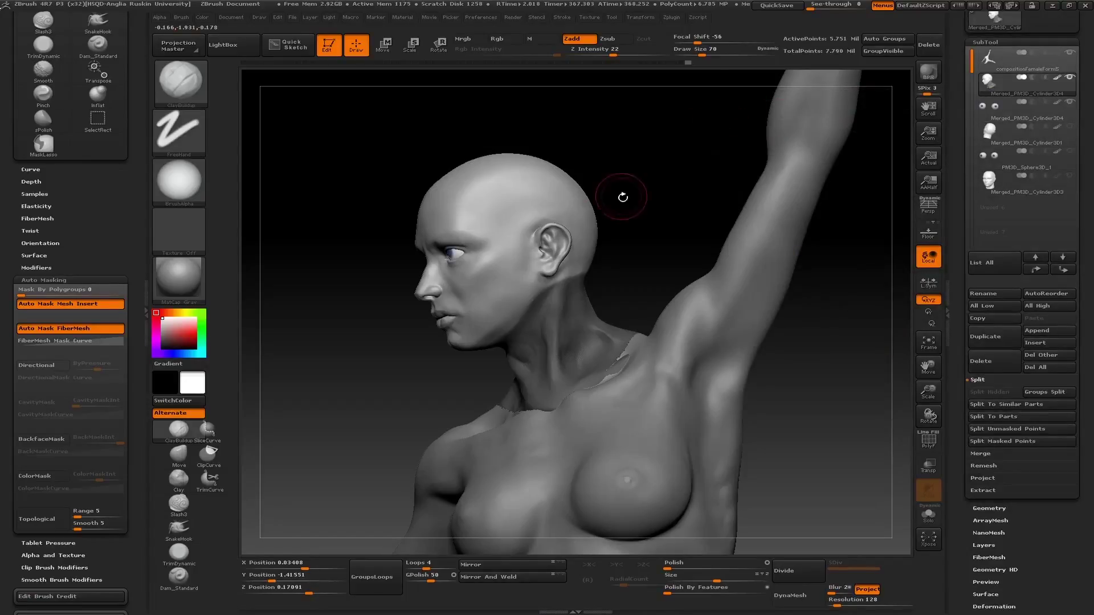
mouse_move(623, 195)
mouse_down()
mouse_move(791, 154)
mouse_move(688, 161)
mouse_up()
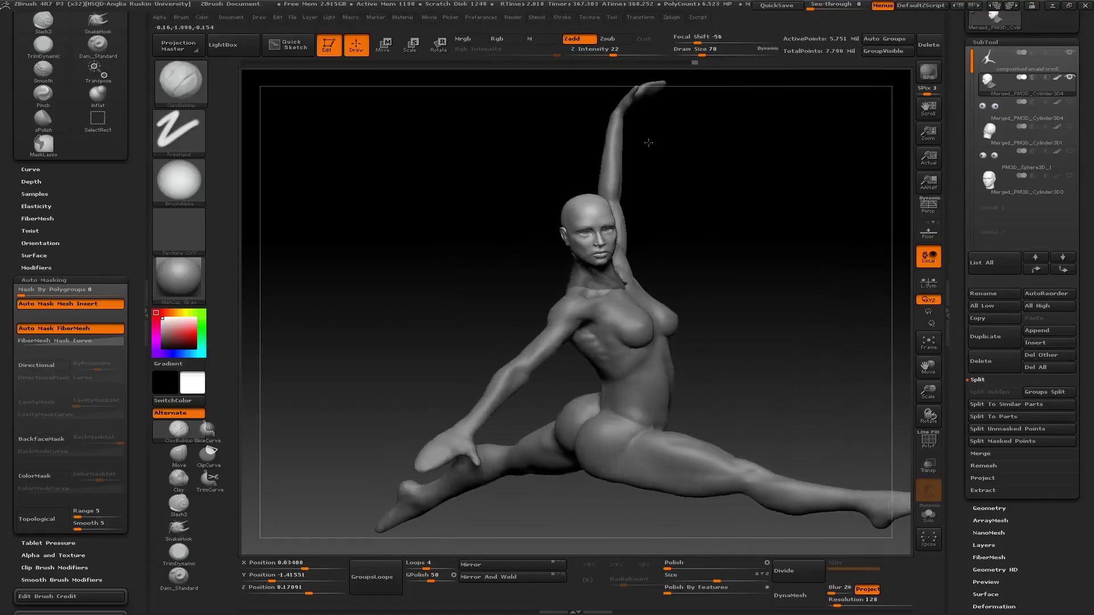
mouse_move(648, 143)
mouse_down()
mouse_move(822, 294)
mouse_move(682, 261)
mouse_up()
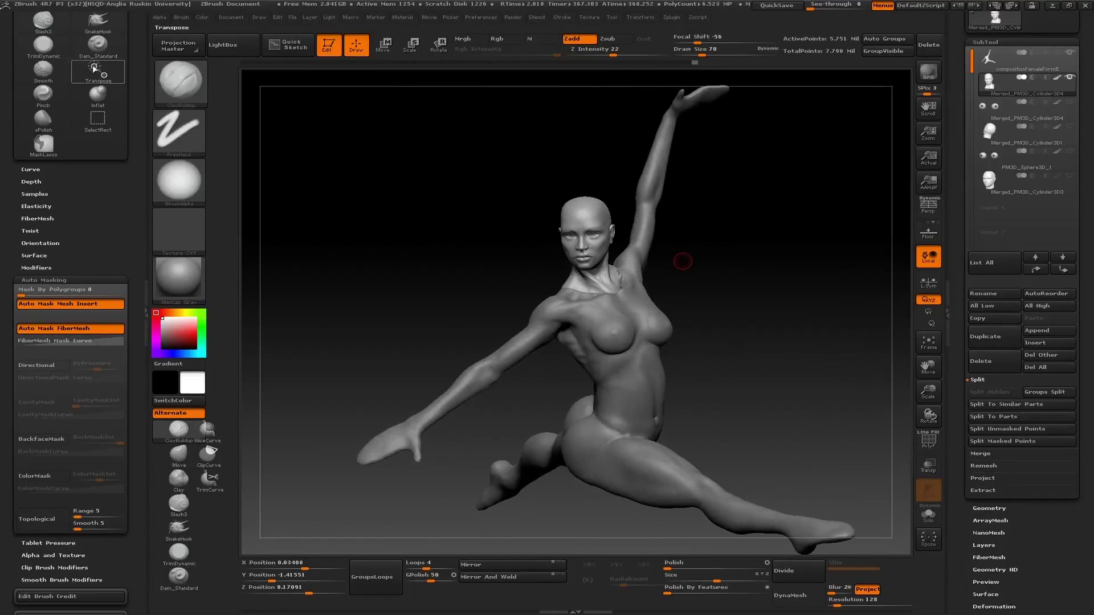
click(179, 83)
Pick the Move brush and inspect the neck and back, toggling the PolyF wireframe
click(613, 88)
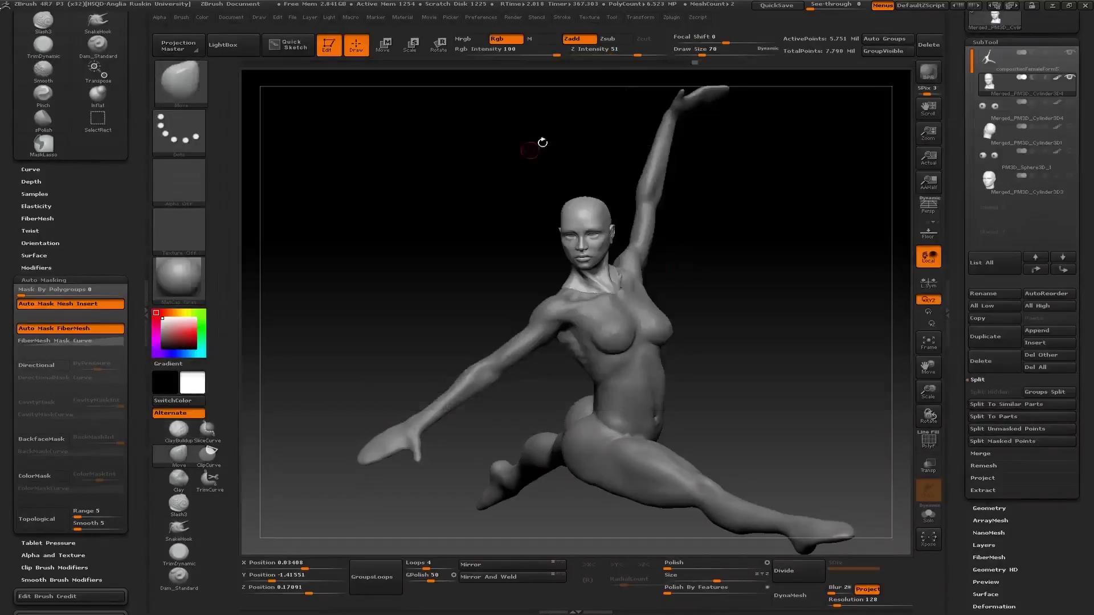
mouse_move(371, 215)
mouse_down()
mouse_move(548, 269)
mouse_move(505, 252)
mouse_move(517, 275)
mouse_up()
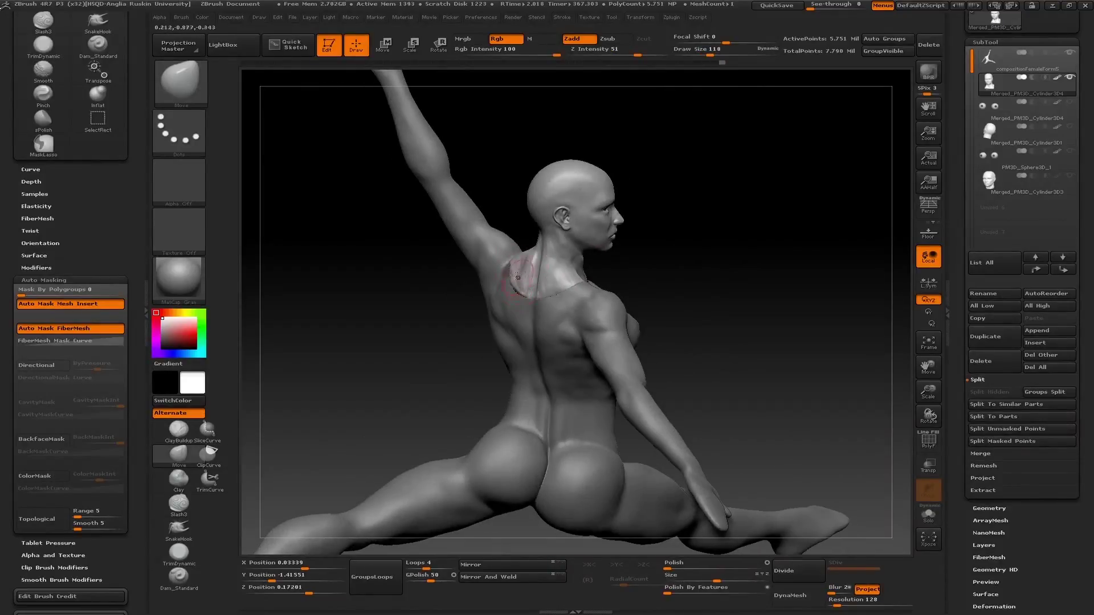
drag(507, 263, 487, 255)
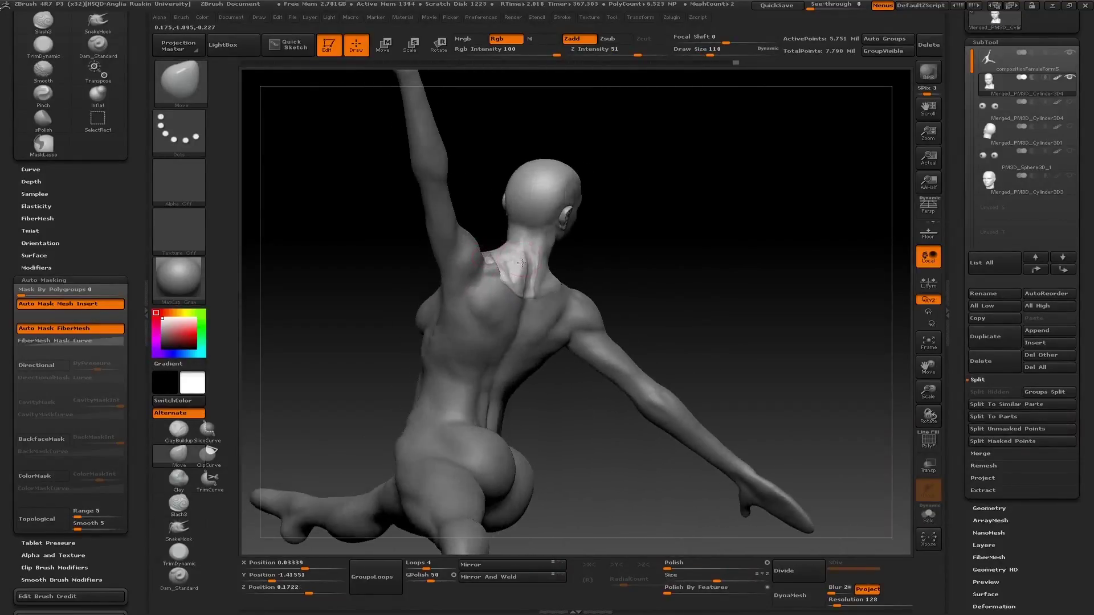
drag(655, 268, 681, 254)
mouse_move(704, 208)
alt+mouse_down()
mouse_move(708, 257)
mouse_move(871, 339)
alt+mouse_up()
click(929, 439)
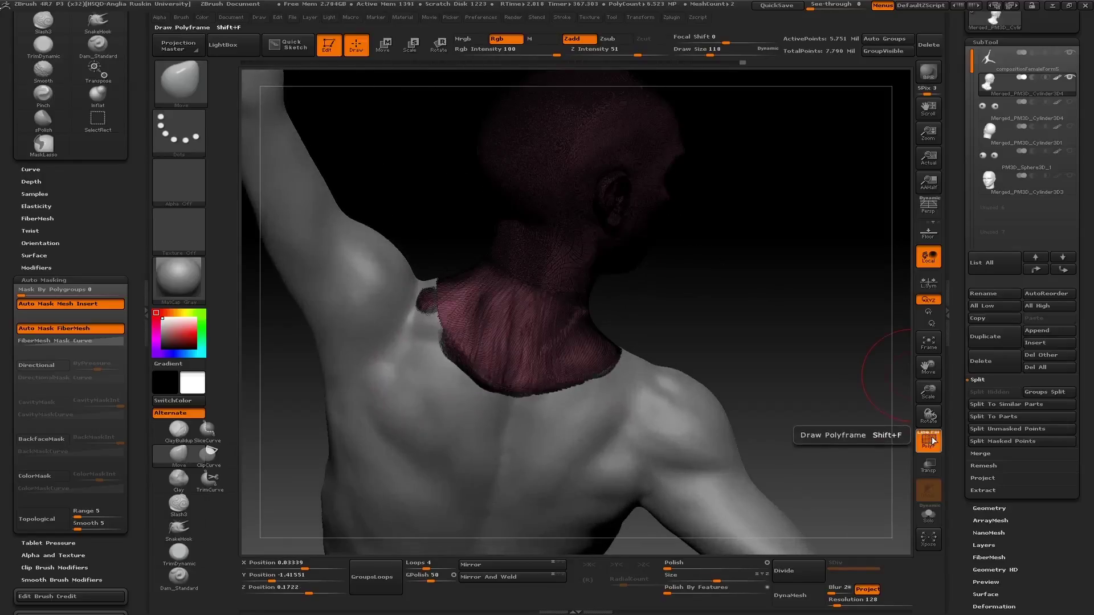
click(929, 440)
click(928, 440)
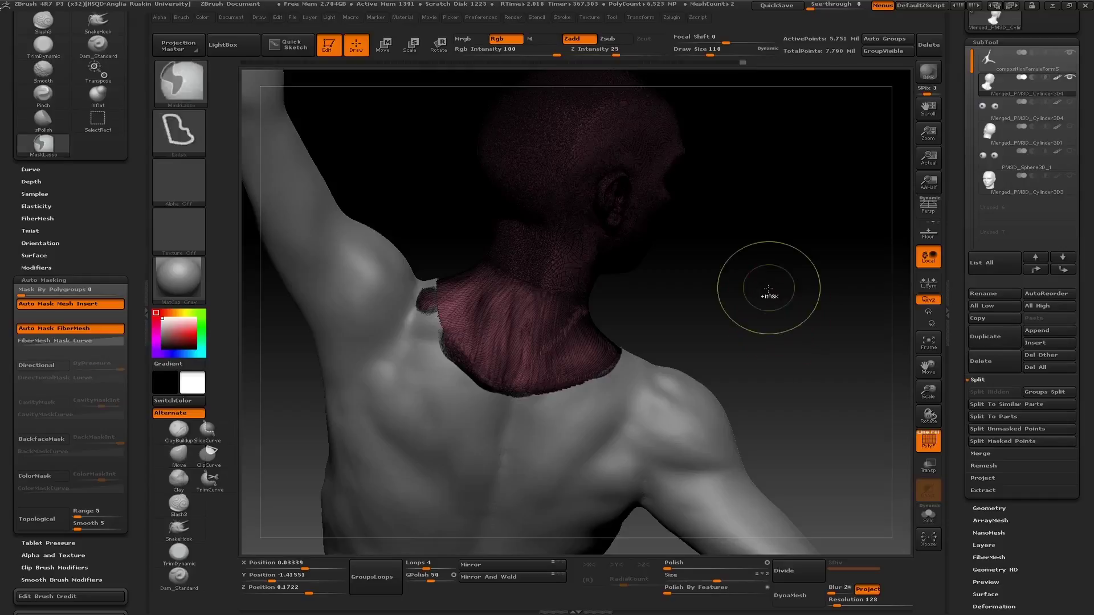
mouse_move(699, 293)
mouse_down()
mouse_move(801, 286)
mouse_move(766, 321)
mouse_move(456, 251)
mouse_move(320, 259)
mouse_move(394, 279)
mouse_move(354, 284)
mouse_move(674, 366)
mouse_move(567, 386)
mouse_move(608, 363)
mouse_up()
key(shift+f)
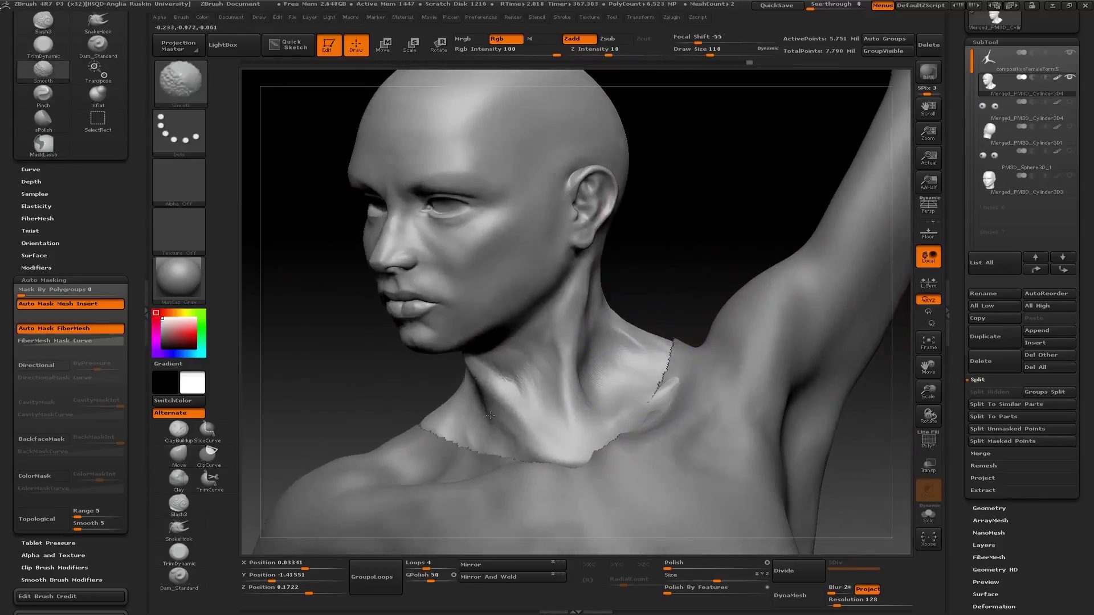
mouse_move(307, 319)
mouse_down()
mouse_move(354, 336)
mouse_move(650, 328)
mouse_up()
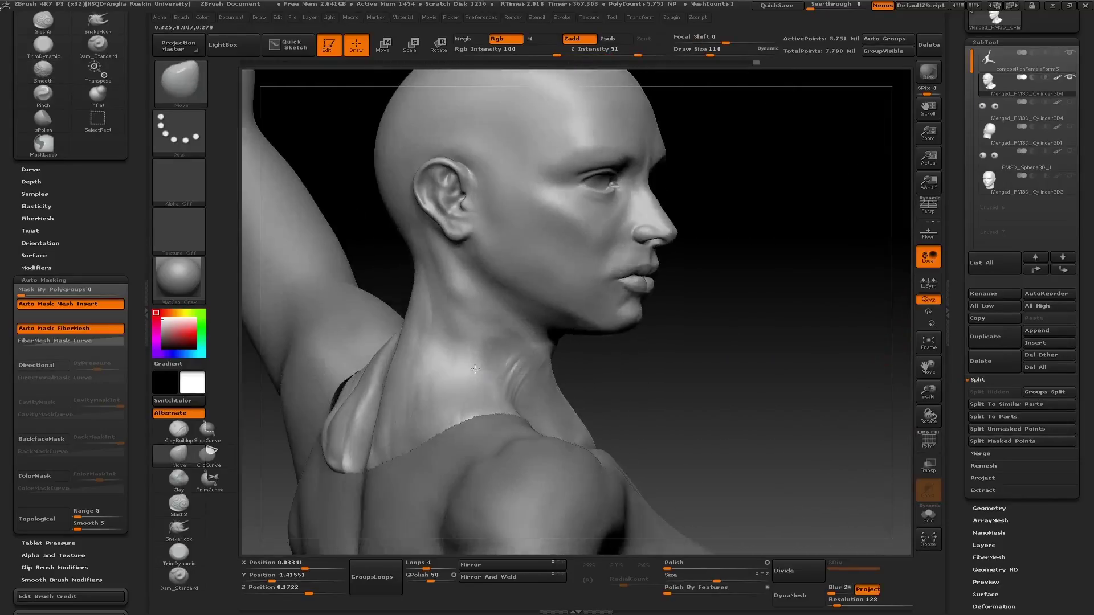
Lasso-mask and invert the mask onto the head and neck, then undo five steps
ctrl+click(755, 325)
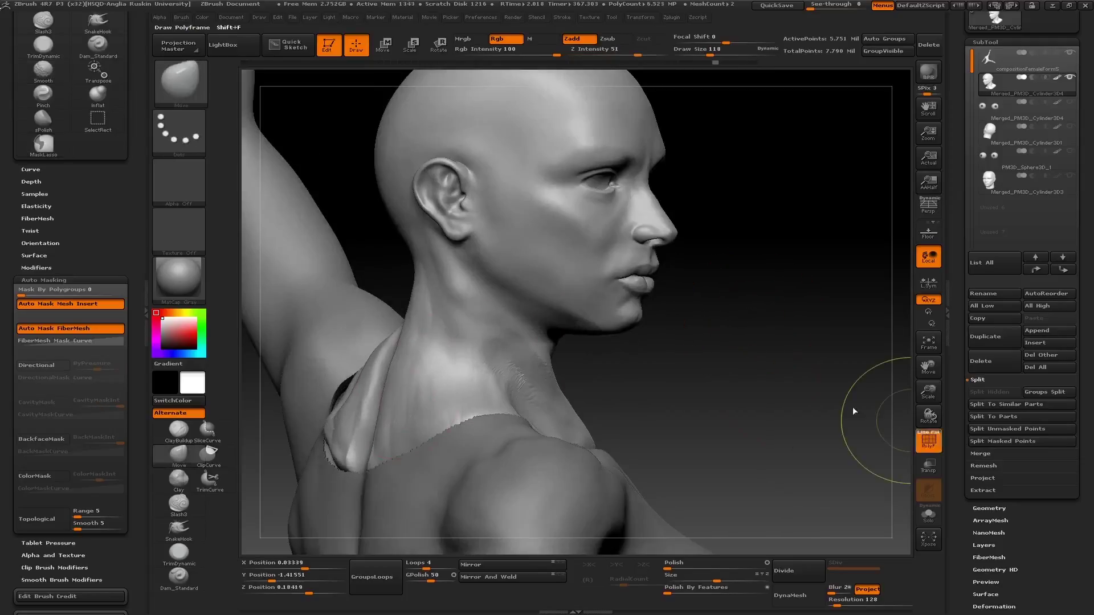
key(shift+f)
ctrl+click(757, 363)
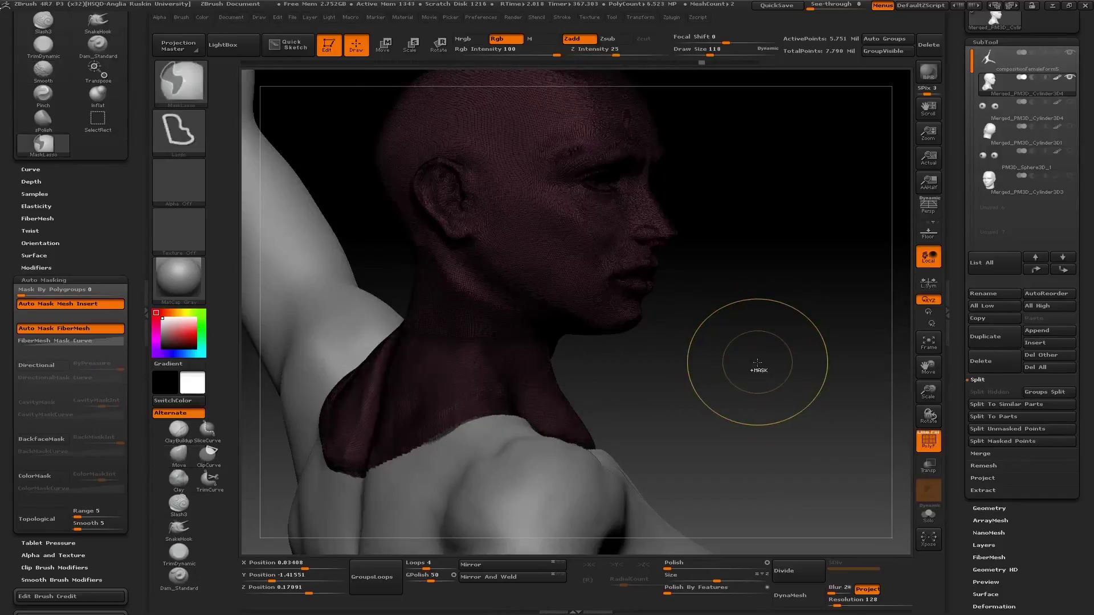
key(ctrl+z)
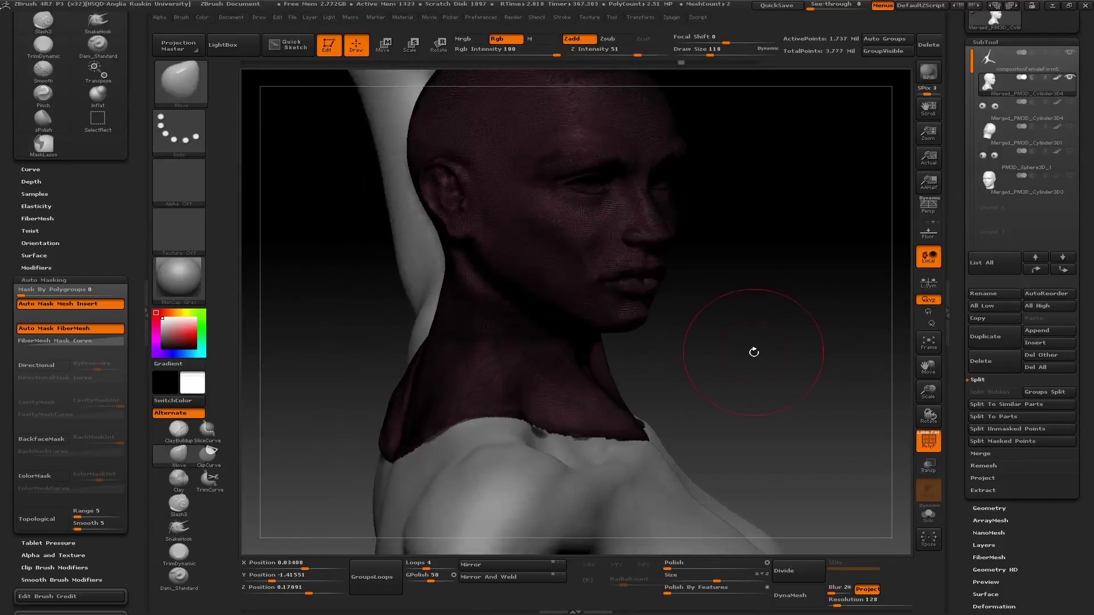
key(ctrl+z)
key(ctrl+z)
key(ctrl+z)
key(ctrl+z)
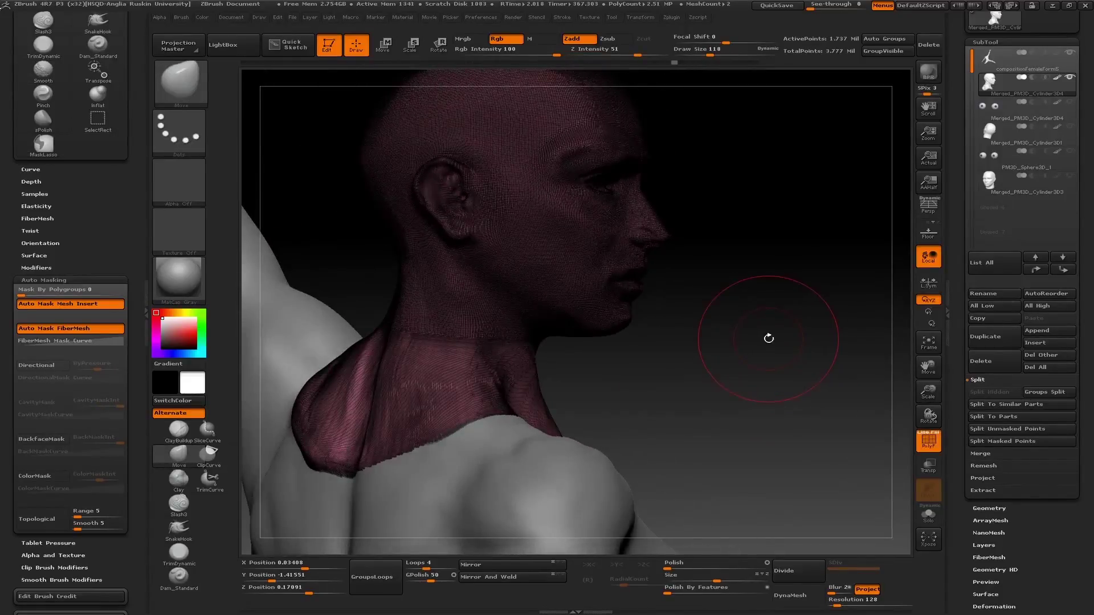
key(ctrl+z)
key(ctrl+z)
key(ctrl+z)
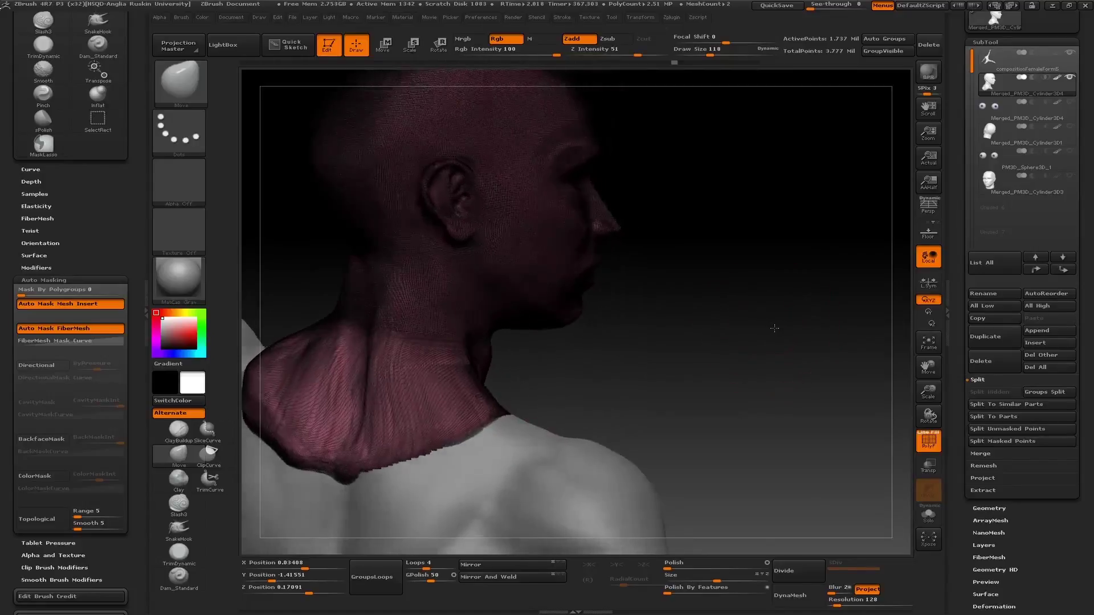
key(ctrl+z)
key(ctrl+z)
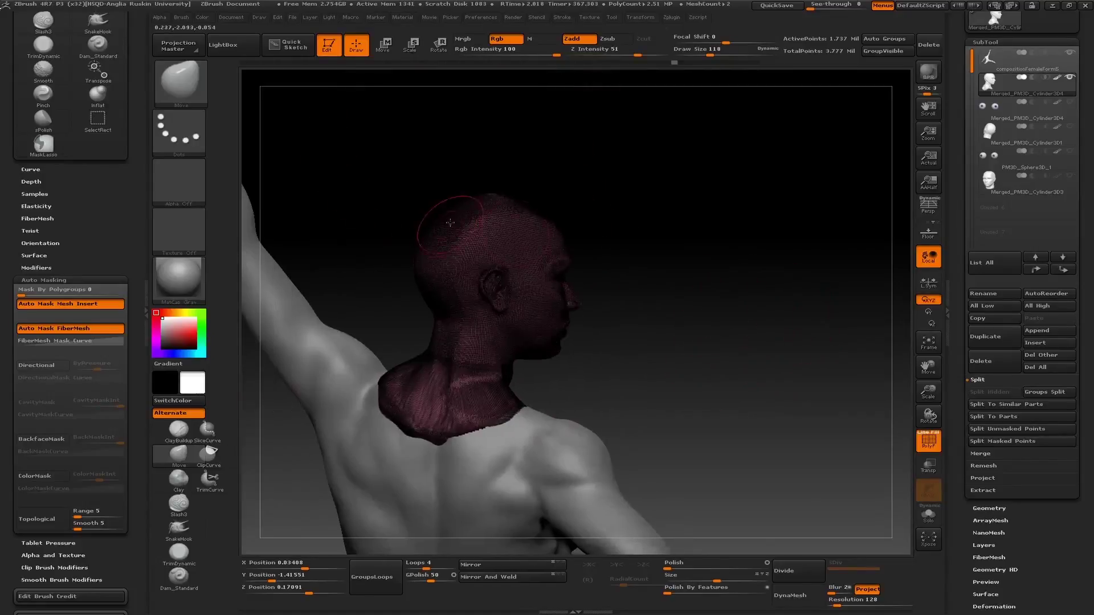
key(ctrl+z)
key(ctrl+z)
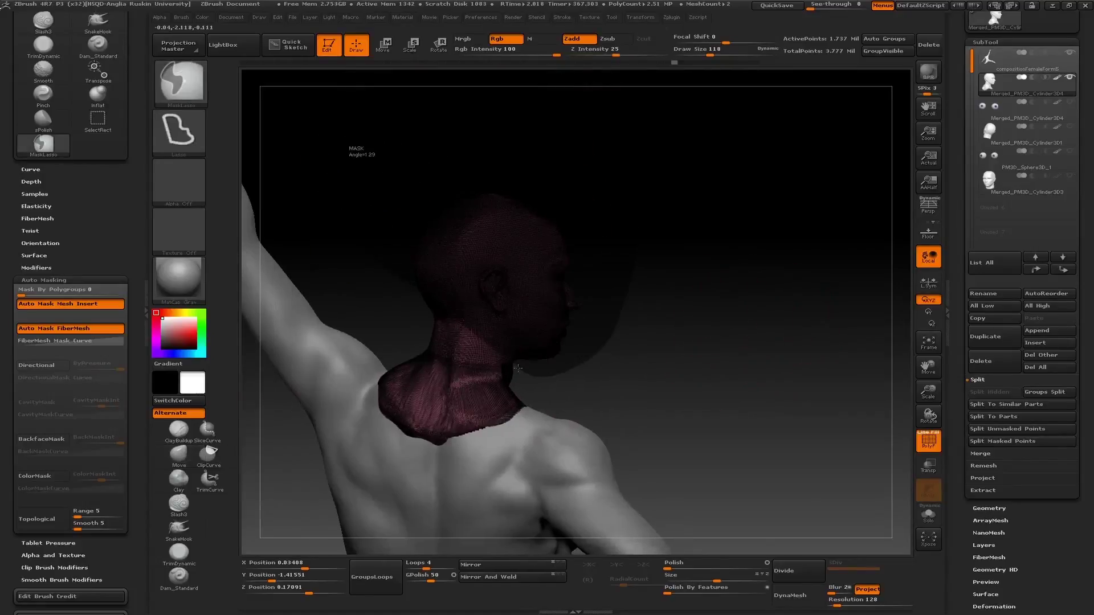
ctrl+click(405, 319)
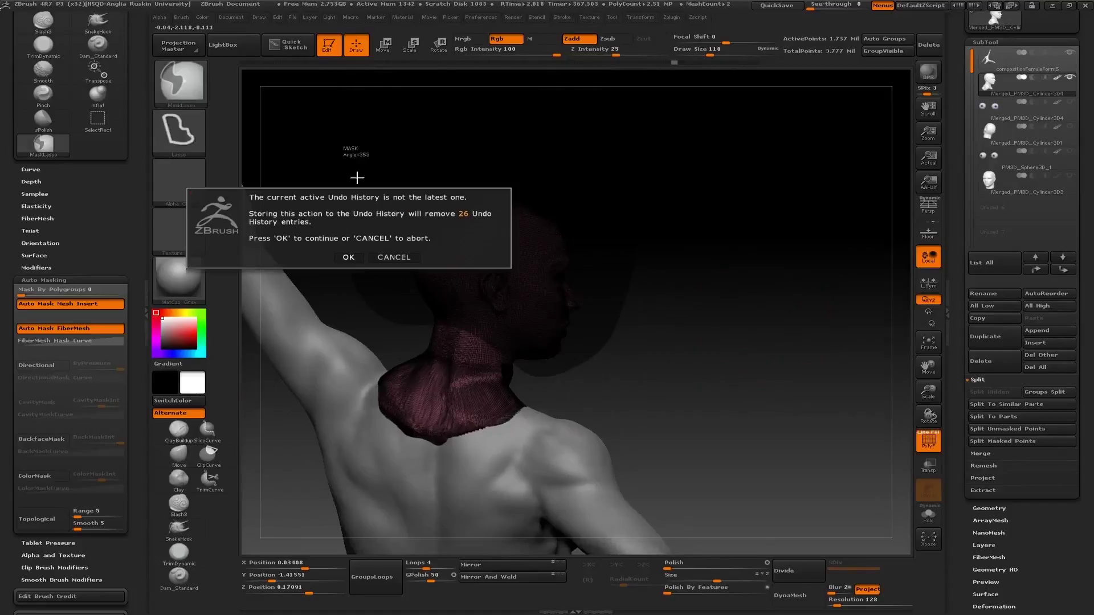
Discard the later undo history and Divide the visible head-and-neck mesh once
click(349, 257)
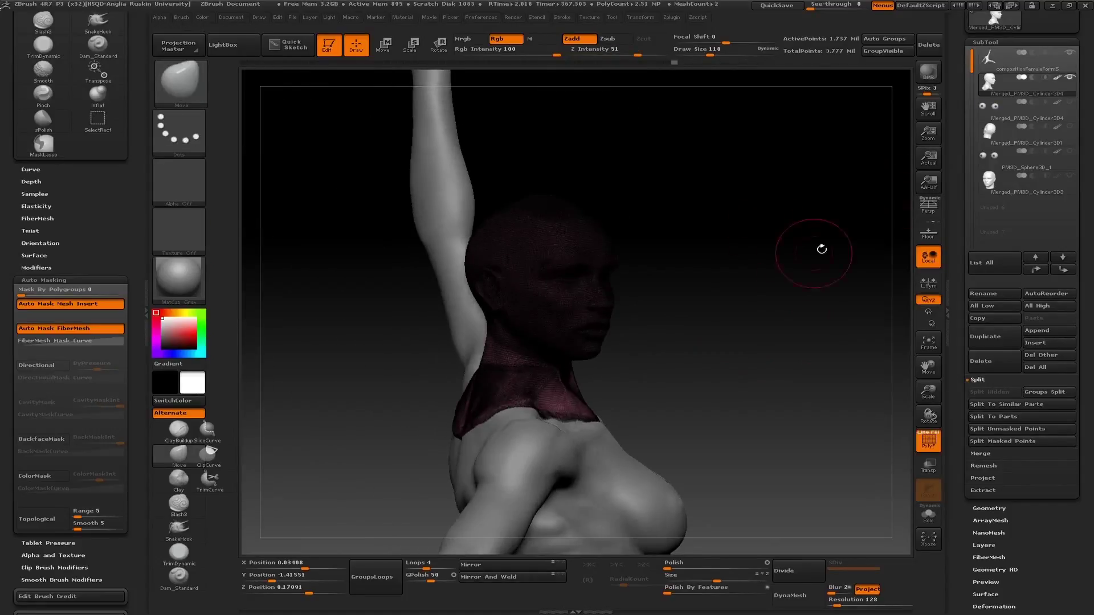
mouse_move(821, 251)
mouse_down()
mouse_move(383, 247)
mouse_move(458, 288)
mouse_move(416, 257)
mouse_up()
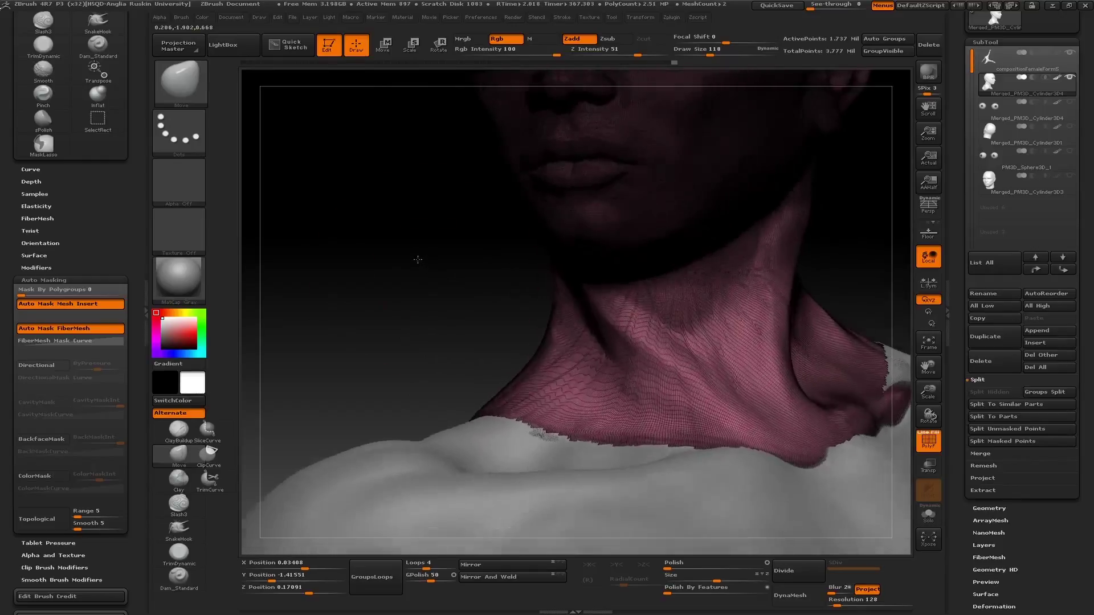
click(989, 508)
click(988, 146)
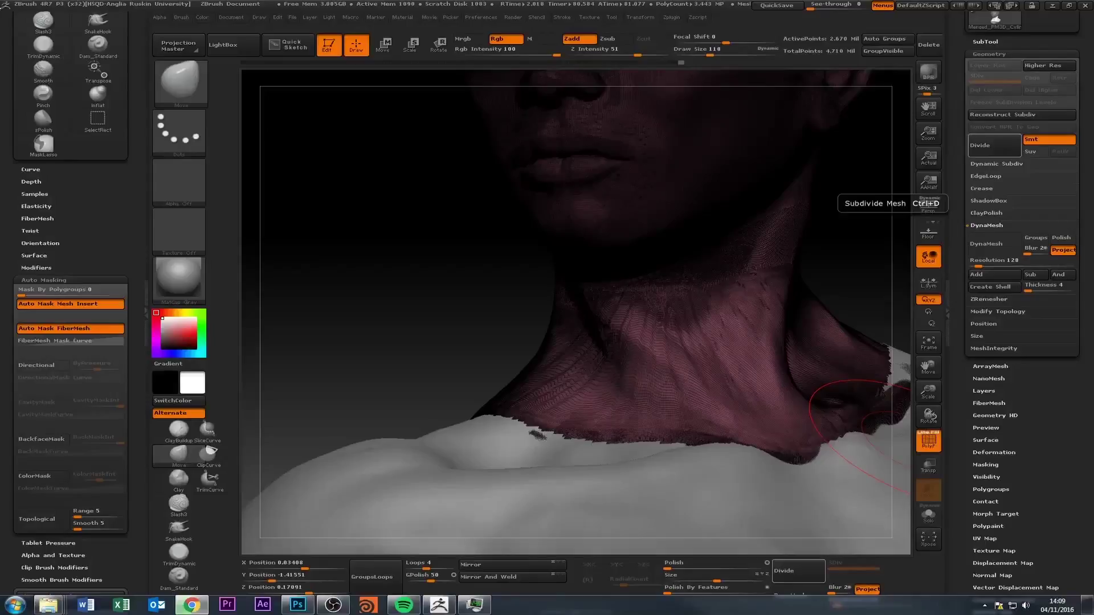
Clear the neck mask and drag DynaMesh Resolution from 128 up to 992
mouse_move(405, 254)
mouse_down()
mouse_move(368, 312)
mouse_move(707, 312)
mouse_up()
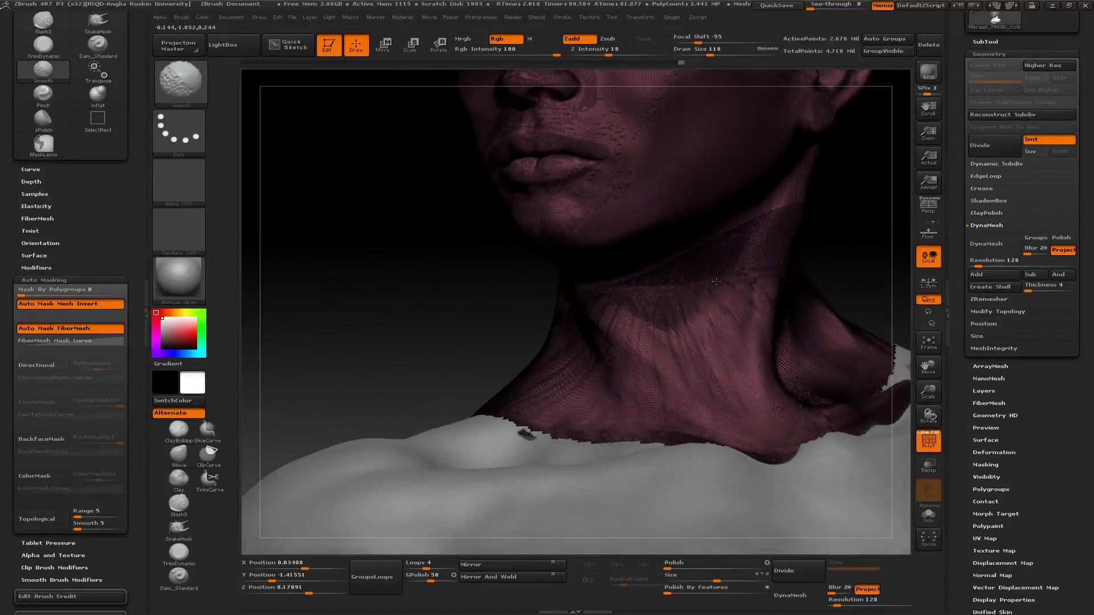
mouse_move(305, 257)
mouse_down()
mouse_move(388, 316)
mouse_move(843, 232)
mouse_move(330, 251)
mouse_move(354, 264)
mouse_move(416, 251)
mouse_up()
ctrl+click(842, 232)
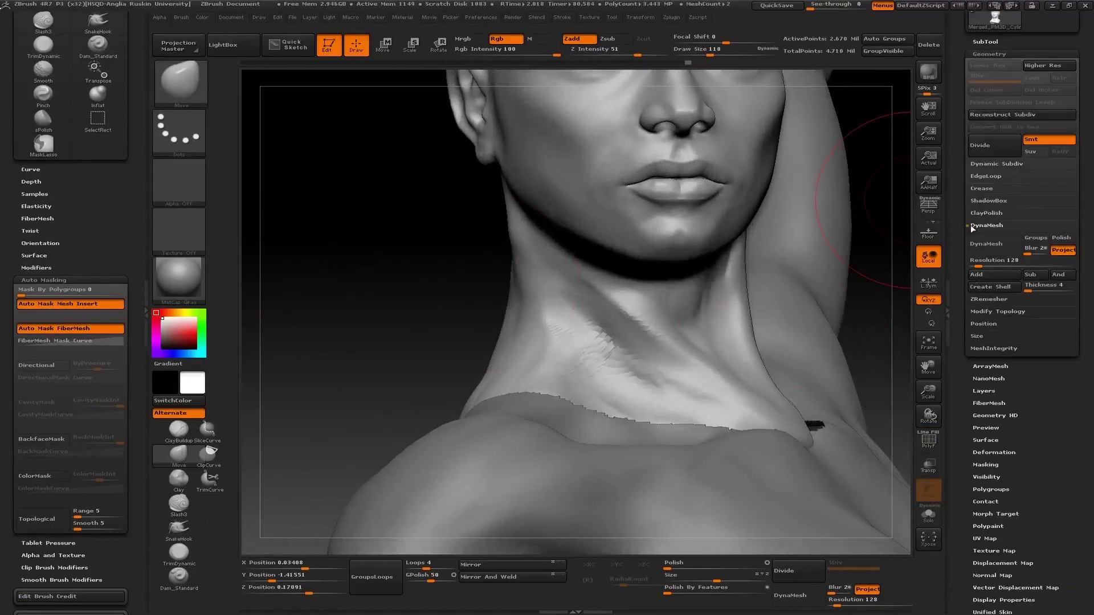
drag(978, 265, 1020, 265)
Save the tool over its existing .ztl file
scroll(993, 74, up, 5)
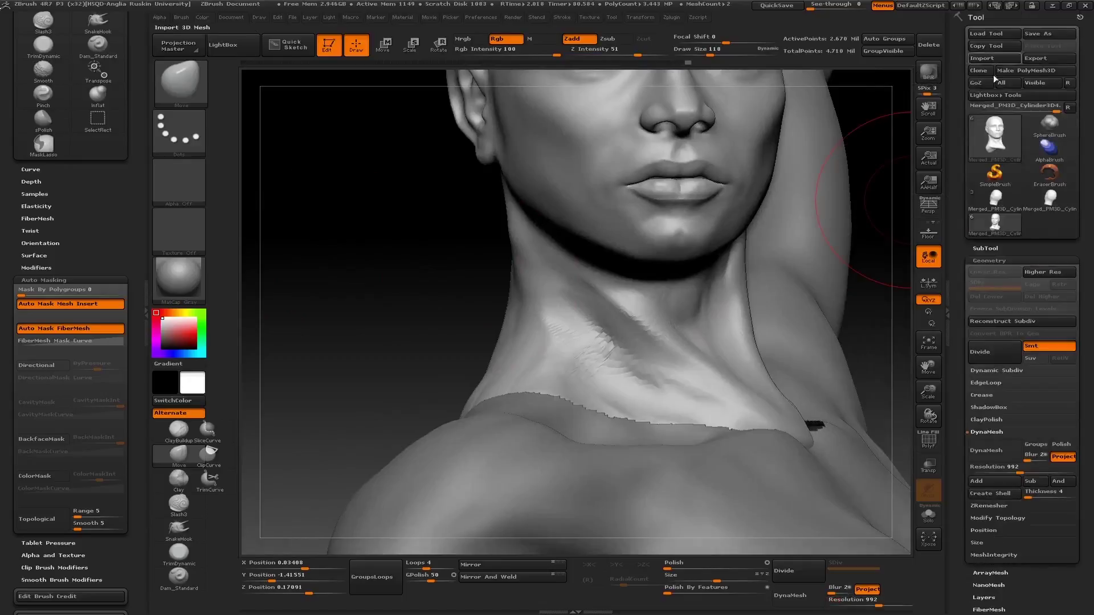
click(1048, 34)
click(369, 92)
click(447, 285)
click(618, 303)
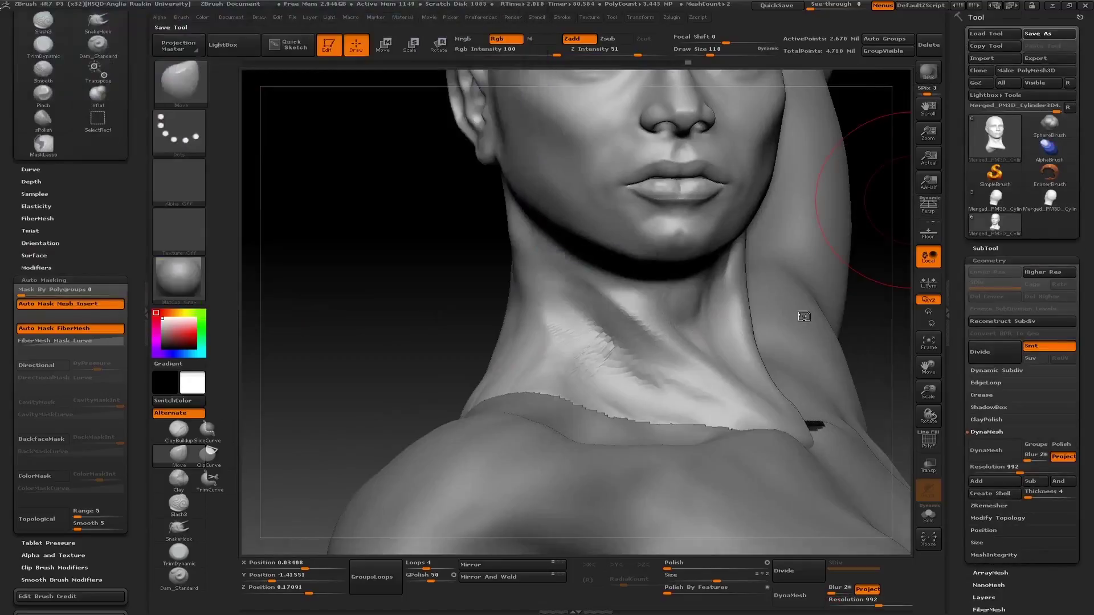
Inspect the head and neck from rear and front views with Smooth held
scroll(958, 342, down, 1)
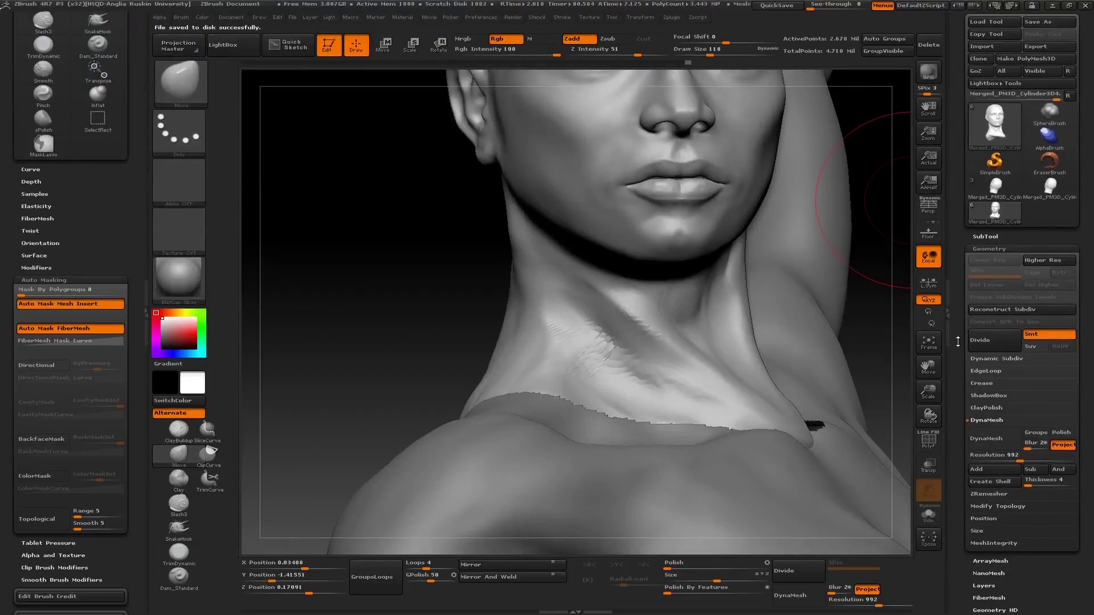
scroll(958, 341, down, 1)
drag(819, 305, 378, 293)
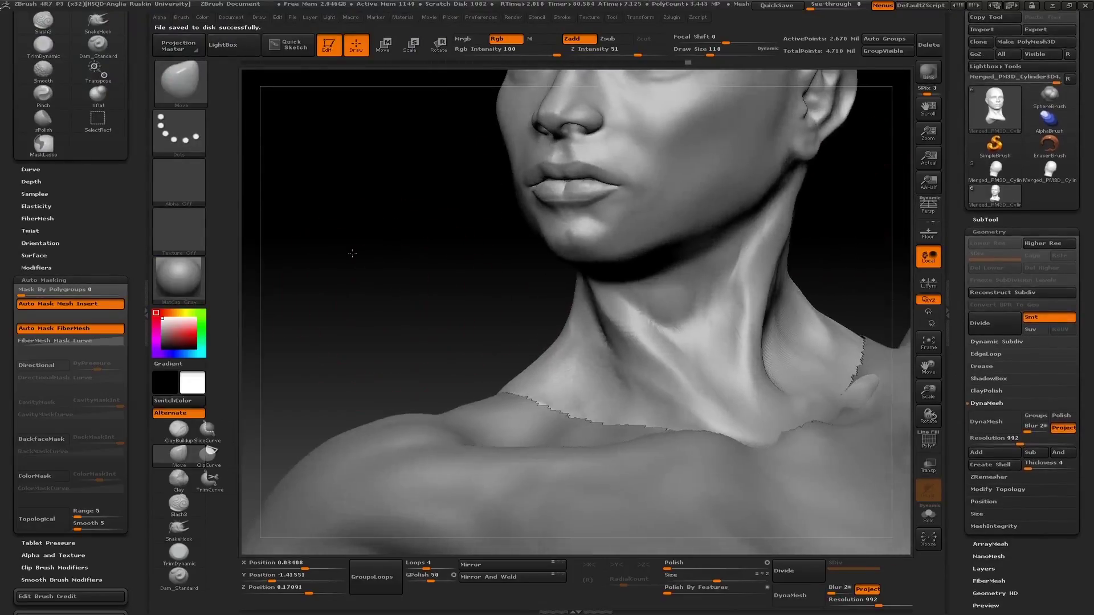
drag(353, 253, 712, 321)
key(shift)
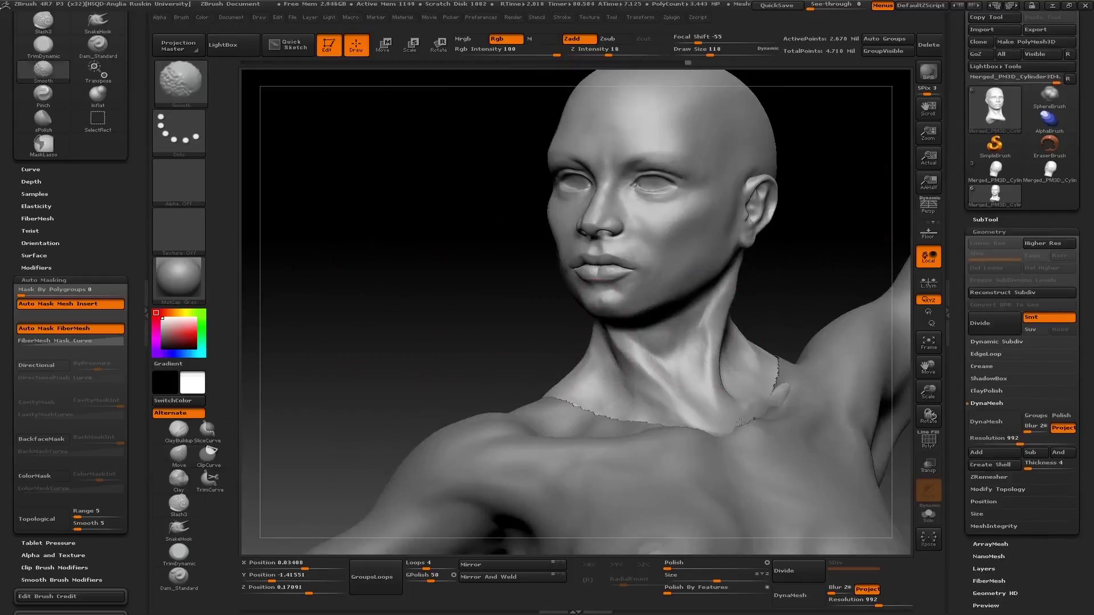
drag(740, 422, 659, 381)
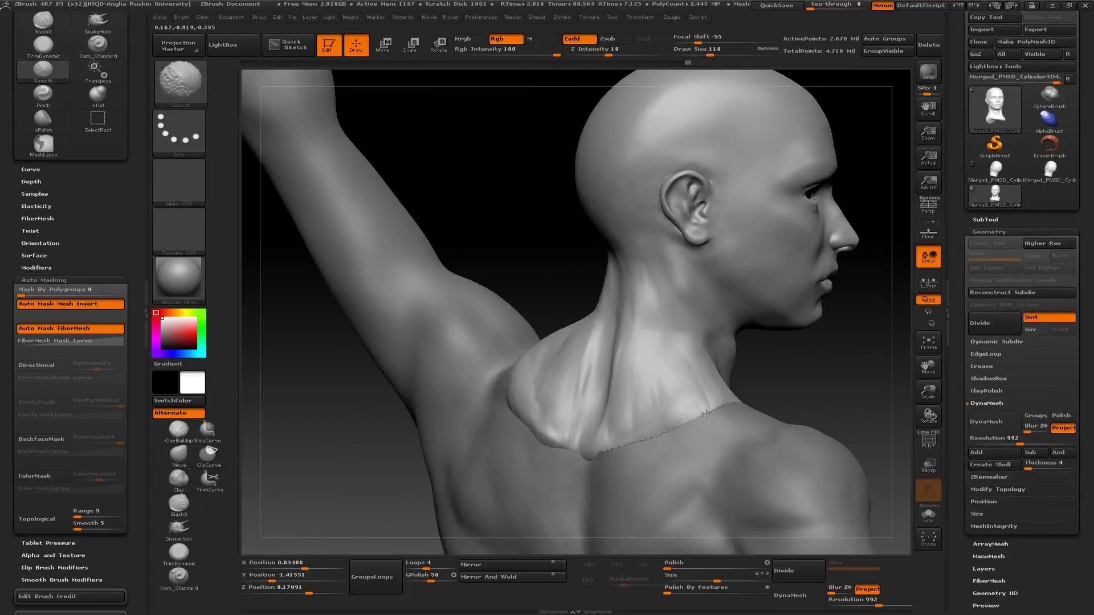
drag(516, 350, 550, 351)
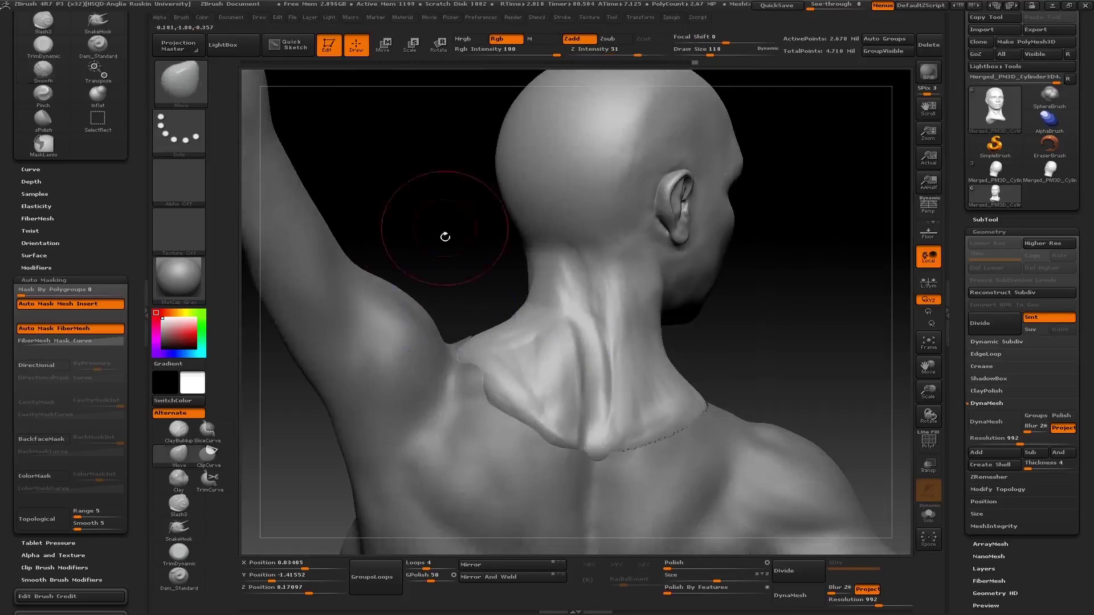
drag(444, 237, 513, 363)
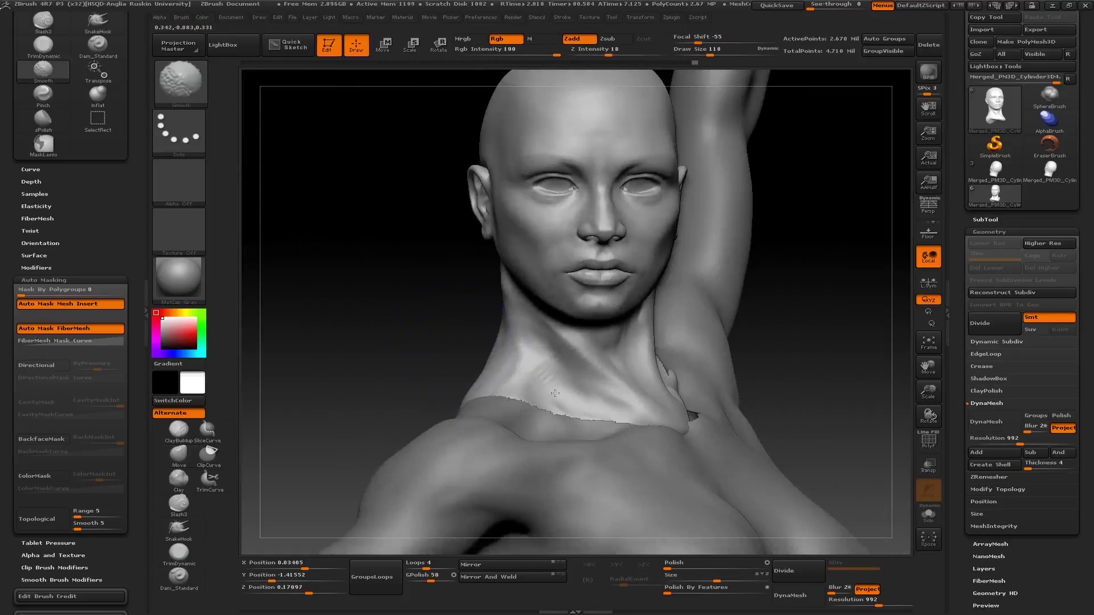
drag(467, 285, 513, 296)
Select the Move brush and lightly smooth the collarbone area
key(b)
key(m)
key(v)
click(985, 220)
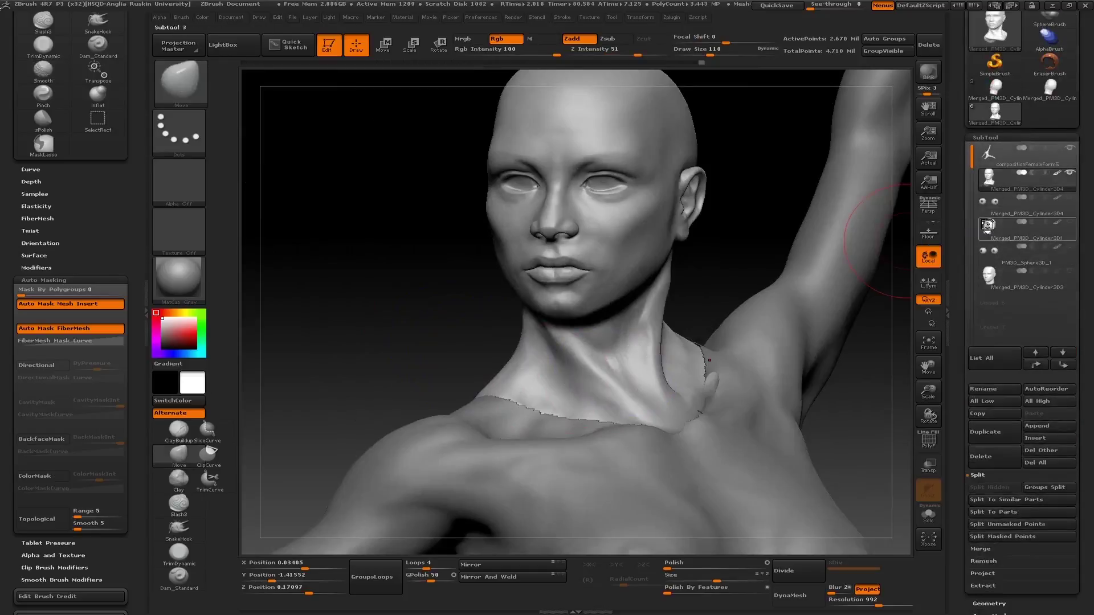
shift+drag(537, 415, 614, 349)
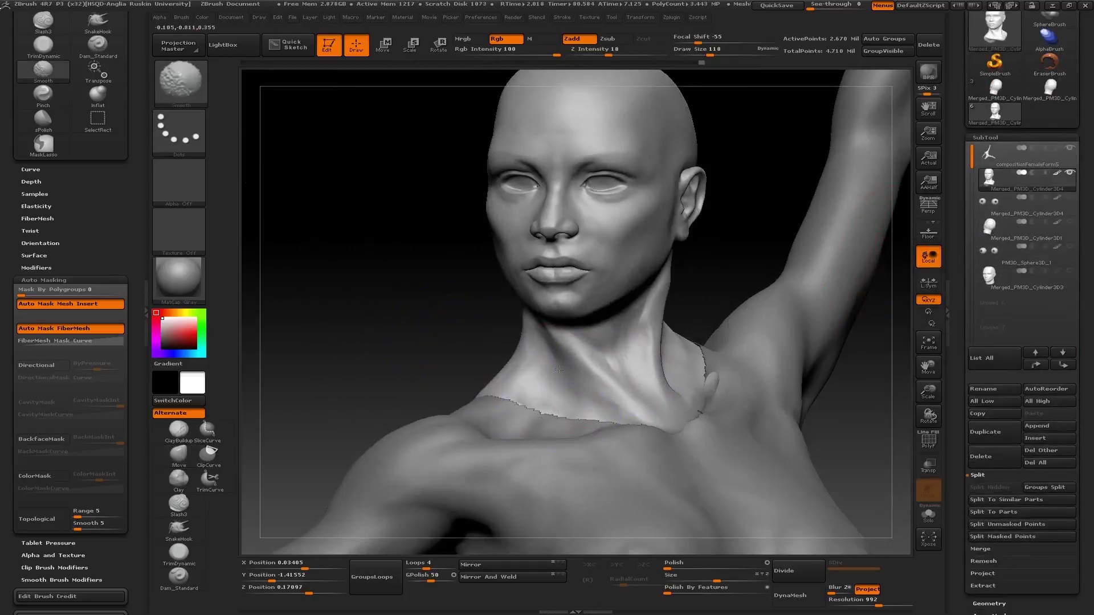
drag(577, 428, 719, 312)
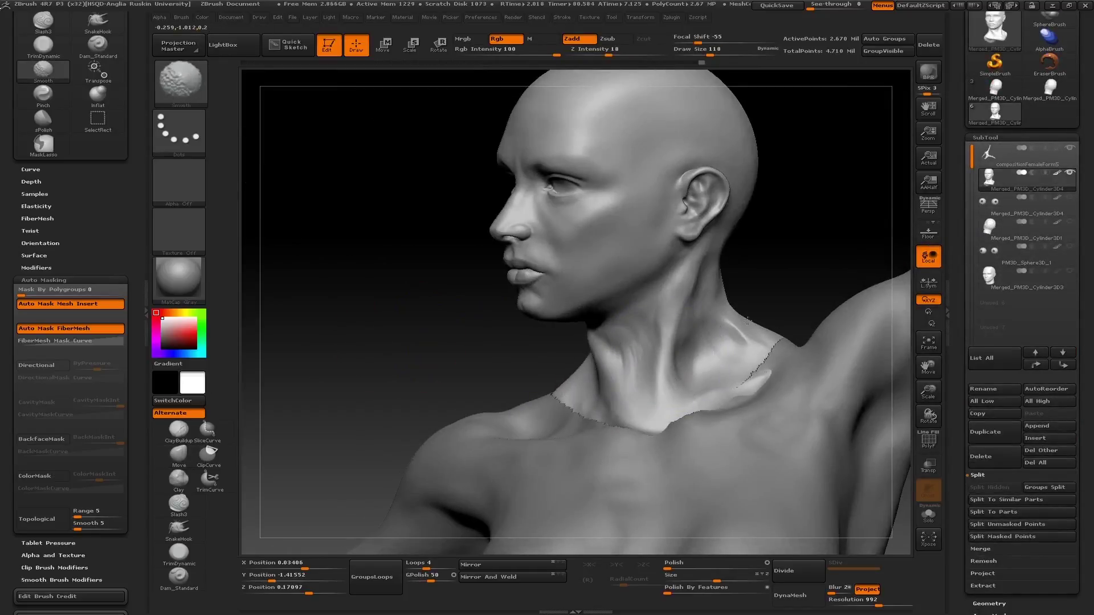
Build up the neck muscle toward the collarbone with ClayBuildup, undoing a stray bump
key(b)
key(c)
key(b)
drag(427, 191, 318, 158)
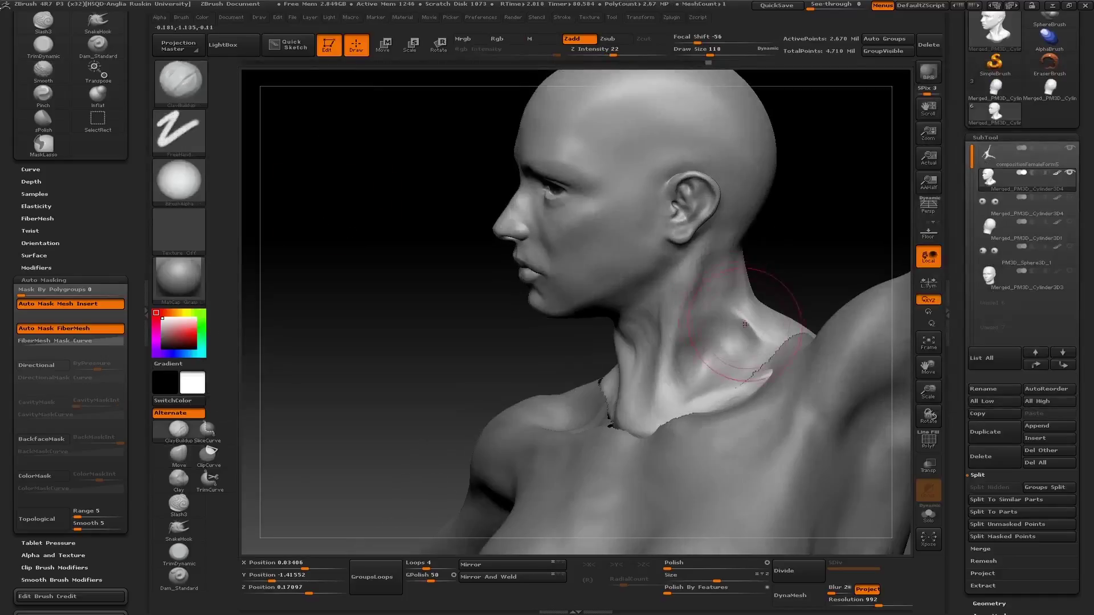
drag(745, 324, 757, 353)
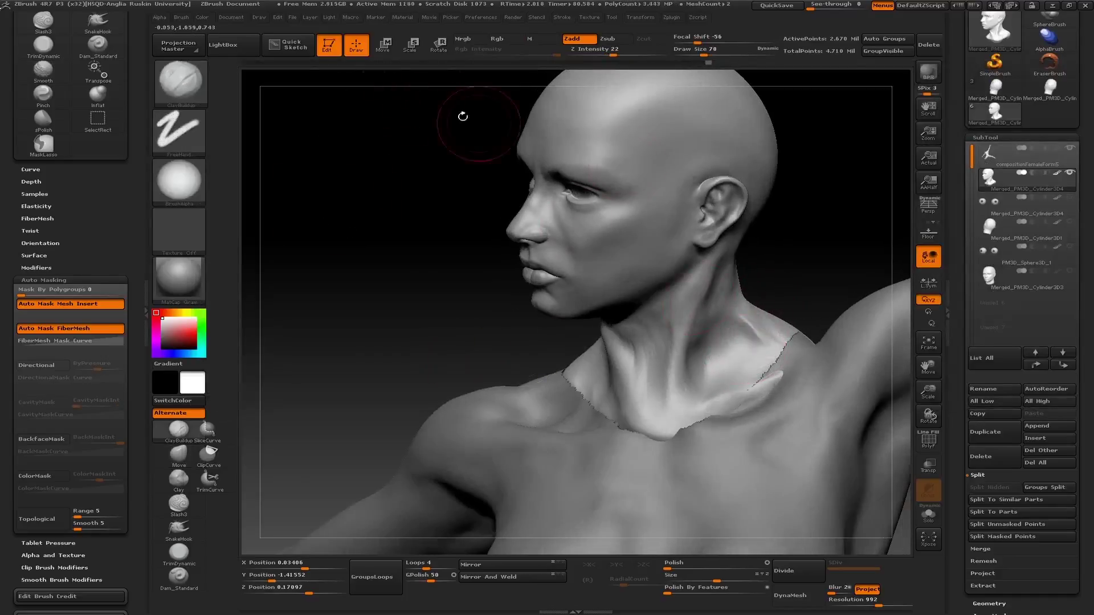
mouse_move(733, 311)
mouse_down()
mouse_move(753, 356)
mouse_move(672, 398)
mouse_up()
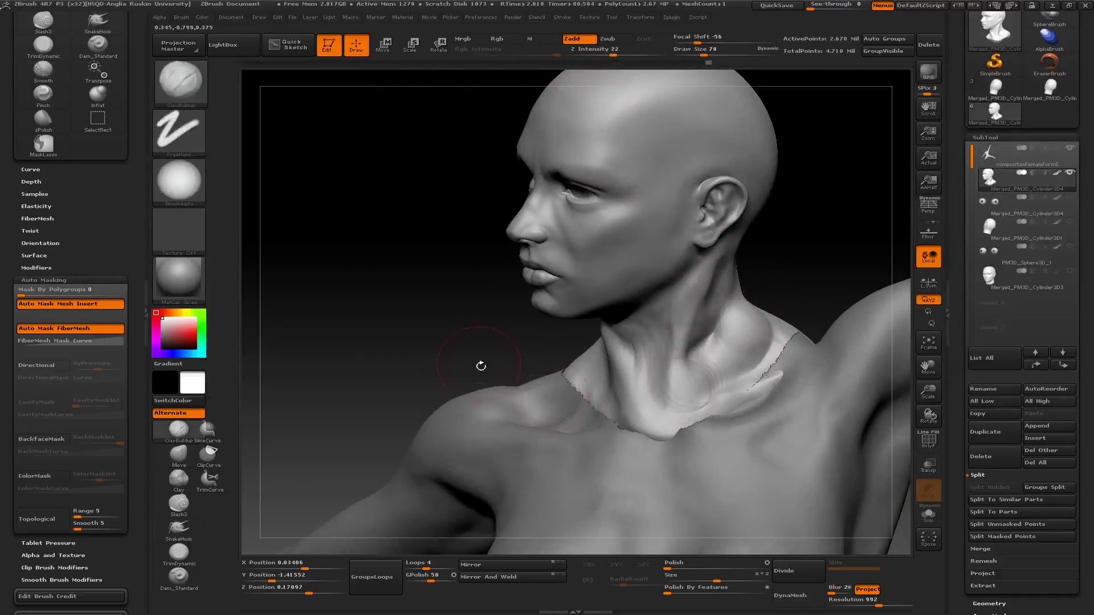
mouse_move(481, 366)
mouse_down()
mouse_move(433, 348)
mouse_move(503, 336)
mouse_up()
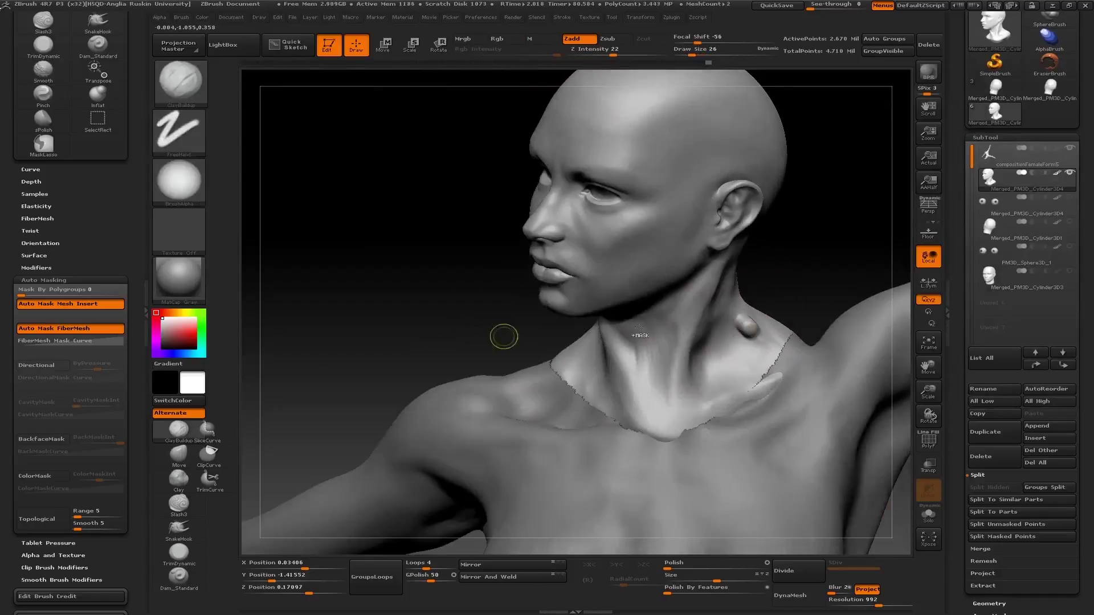
key(ctrl+z)
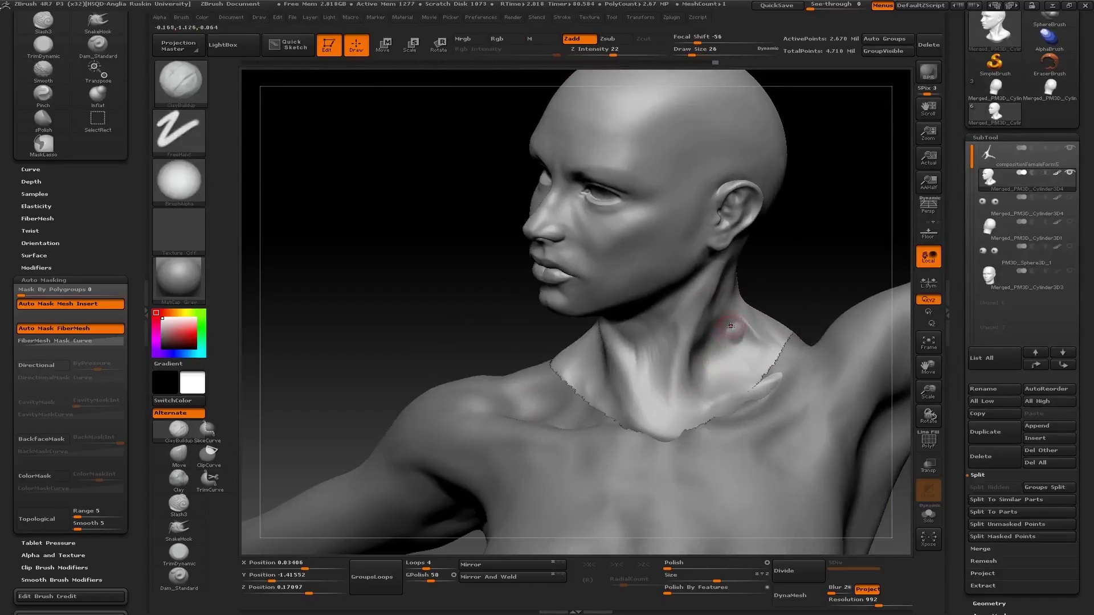
Lower sculpting strength to 14 and smooth the neck from frontal and profile views
drag(806, 252, 744, 326)
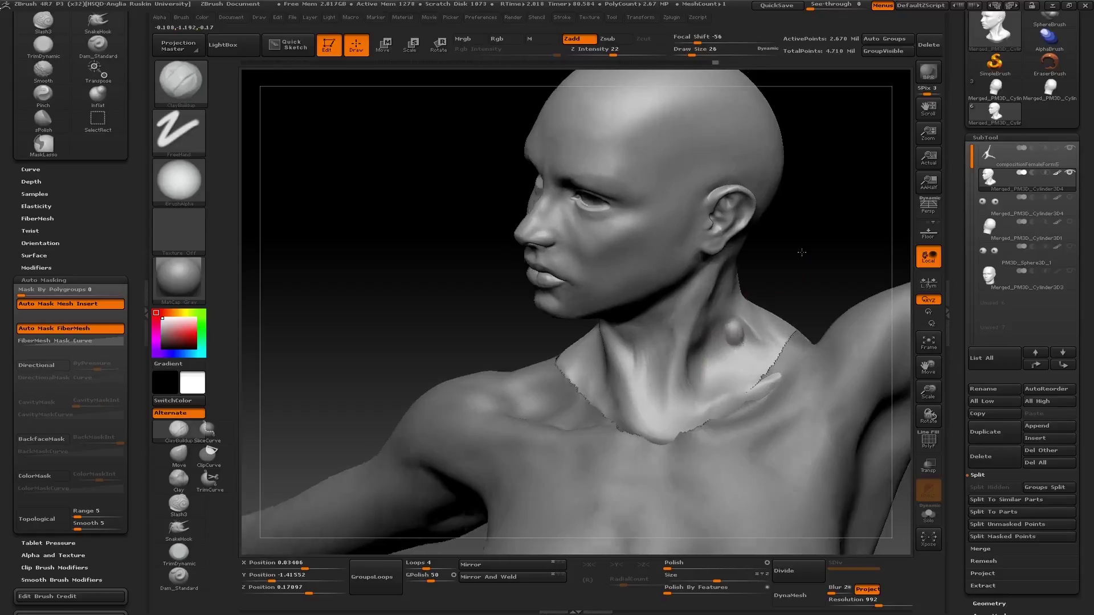
click(604, 55)
mouse_move(530, 328)
mouse_down()
mouse_move(605, 335)
mouse_move(528, 318)
mouse_move(595, 339)
mouse_up()
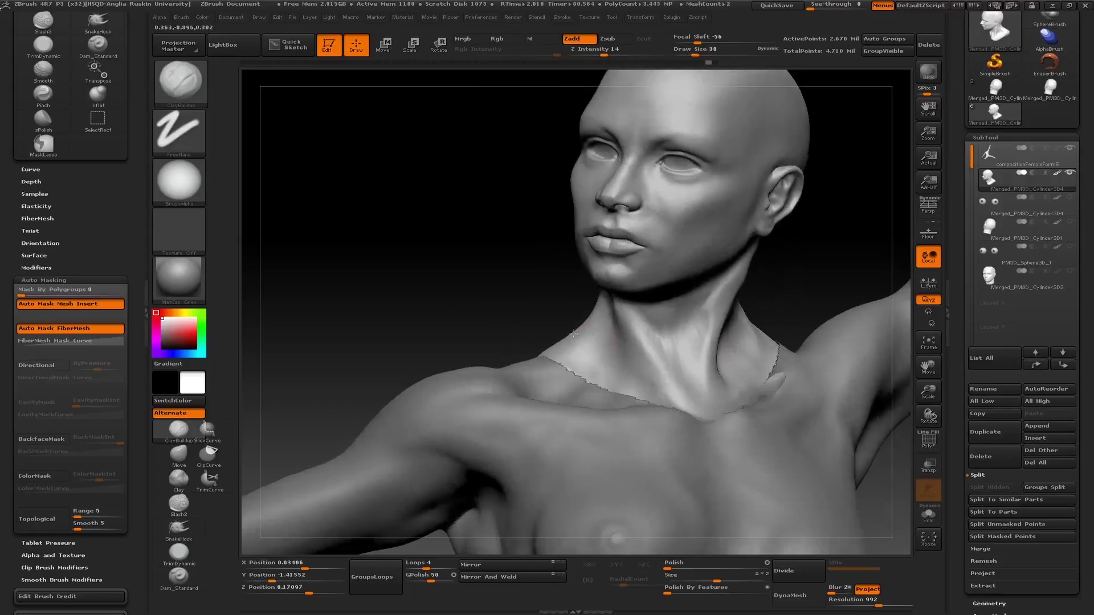
mouse_move(491, 307)
mouse_down()
mouse_move(457, 317)
mouse_move(491, 289)
mouse_move(462, 287)
mouse_up()
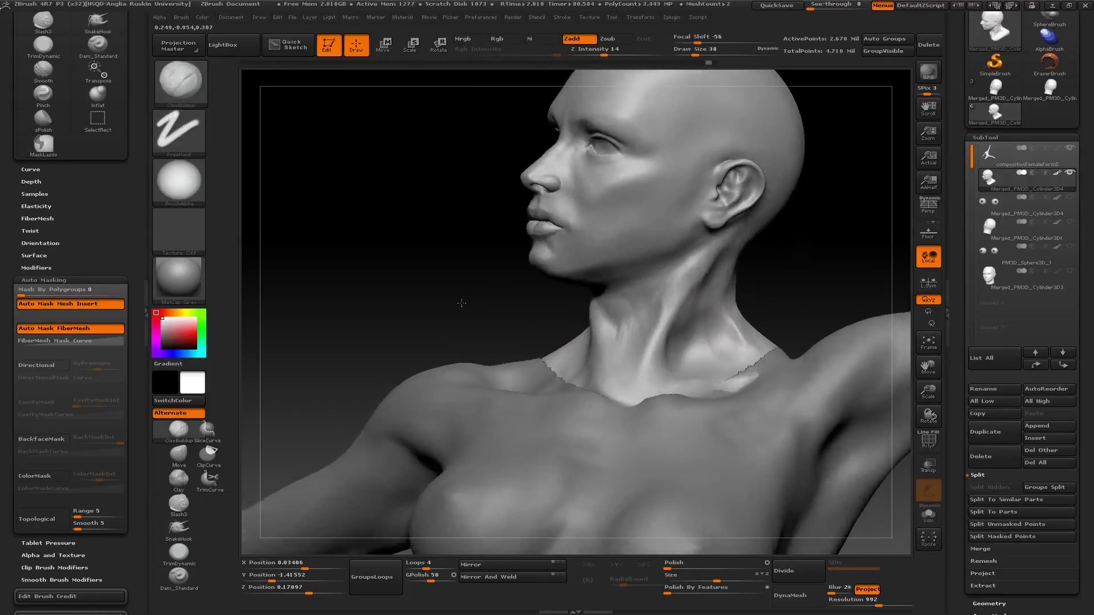
drag(706, 140, 621, 94)
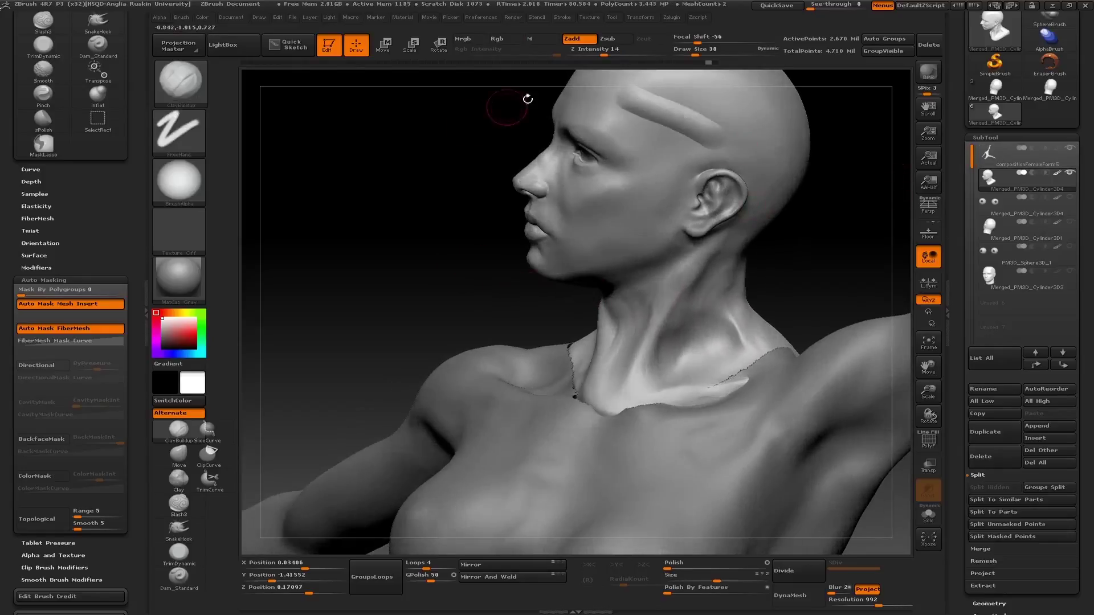
mouse_move(501, 110)
mouse_down()
mouse_move(387, 212)
mouse_move(779, 267)
mouse_up()
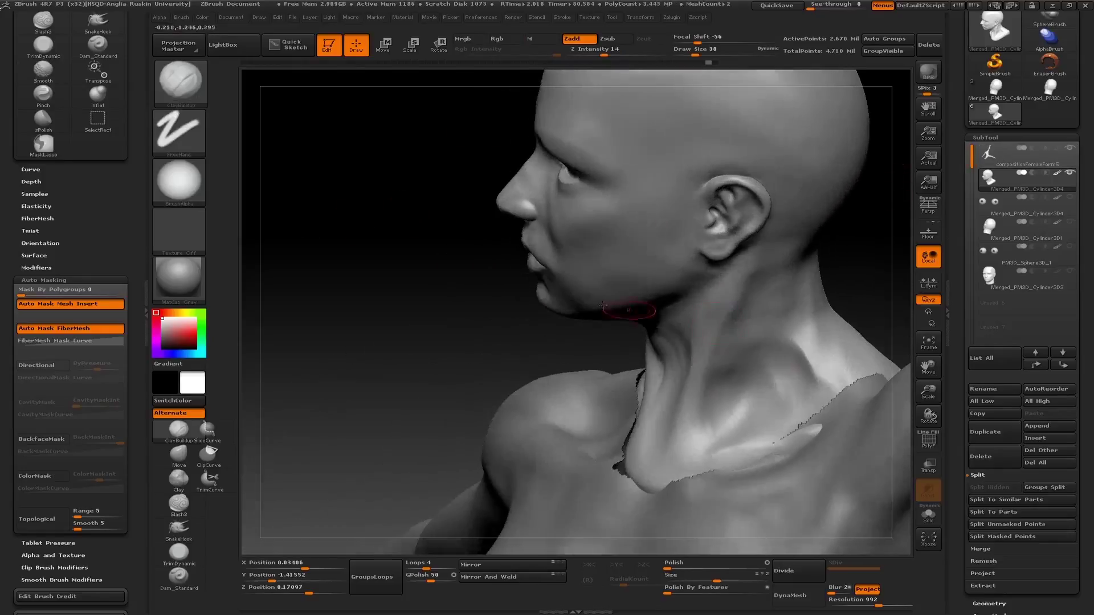
key(shift)
drag(456, 271, 363, 269)
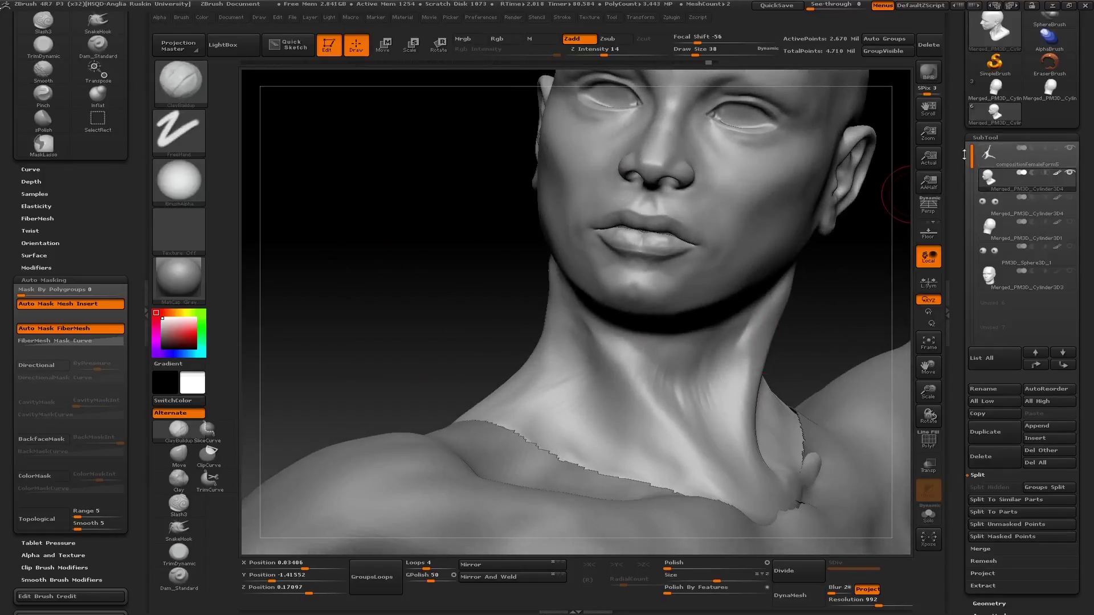
drag(951, 330, 952, 120)
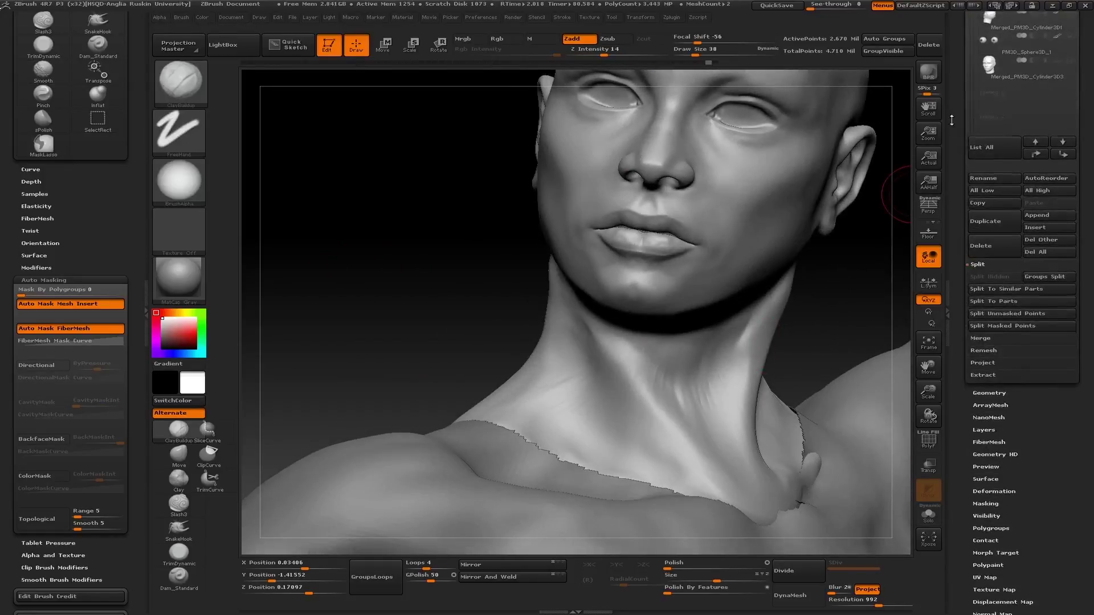
Try a DynaMesh remesh at resolution 696 and inspect it with the lips isolated
click(989, 393)
drag(997, 229, 982, 229)
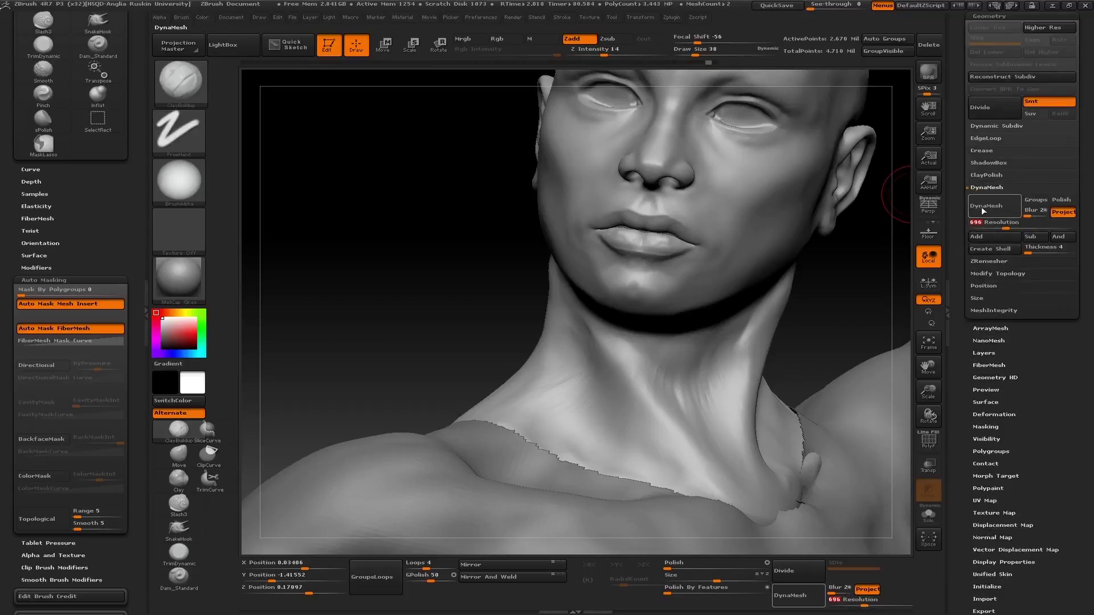
ctrl+drag(450, 207, 469, 204)
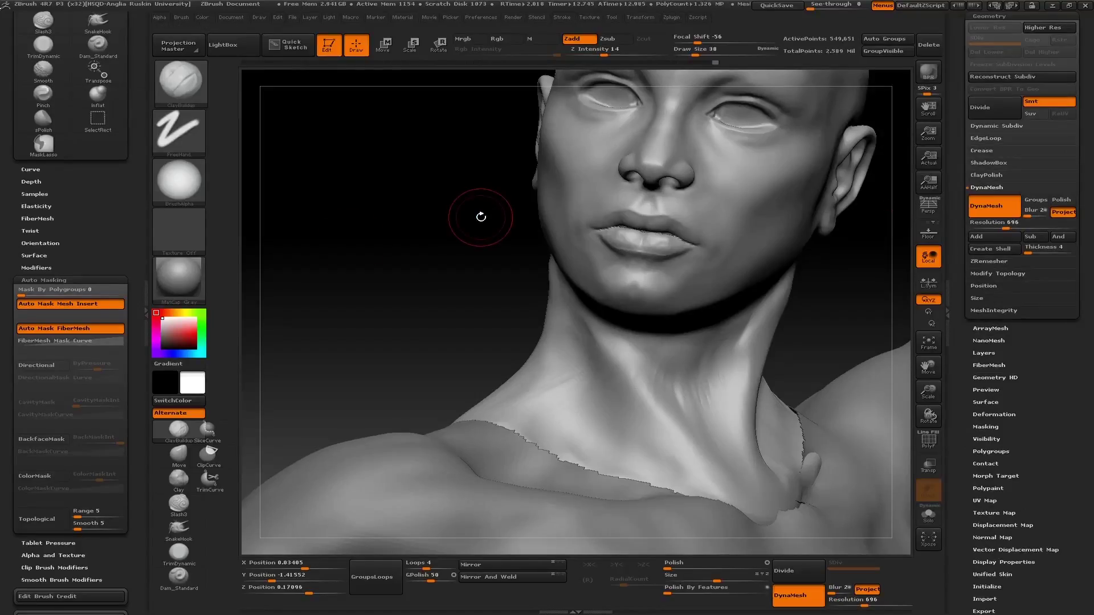
mouse_move(481, 217)
mouse_down()
mouse_move(331, 264)
mouse_move(337, 244)
mouse_move(365, 266)
mouse_move(323, 374)
mouse_move(379, 335)
mouse_move(317, 366)
mouse_up()
ctrl+shift+drag(267, 89, 563, 259)
drag(433, 341, 464, 391)
ctrl+shift+click(463, 391)
mouse_move(411, 349)
mouse_down()
mouse_move(325, 276)
mouse_move(396, 282)
mouse_move(342, 274)
mouse_move(371, 254)
mouse_move(652, 363)
mouse_up()
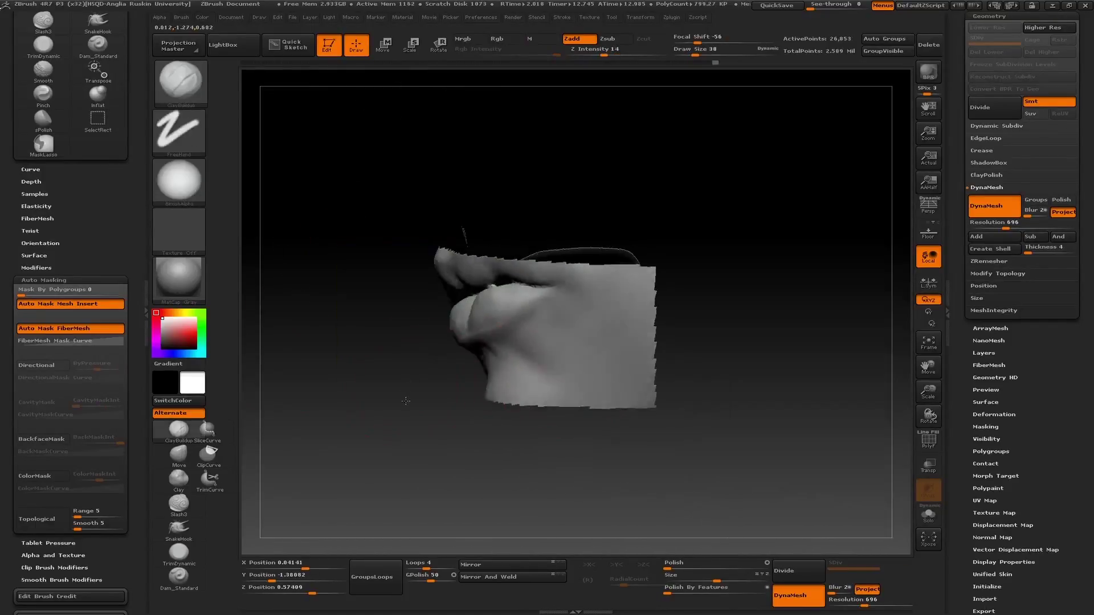
drag(406, 401, 383, 308)
Undo back to the 992 mesh, set Blur to 0, and DynaMesh at 1064
ctrl+shift+click(379, 342)
click(987, 205)
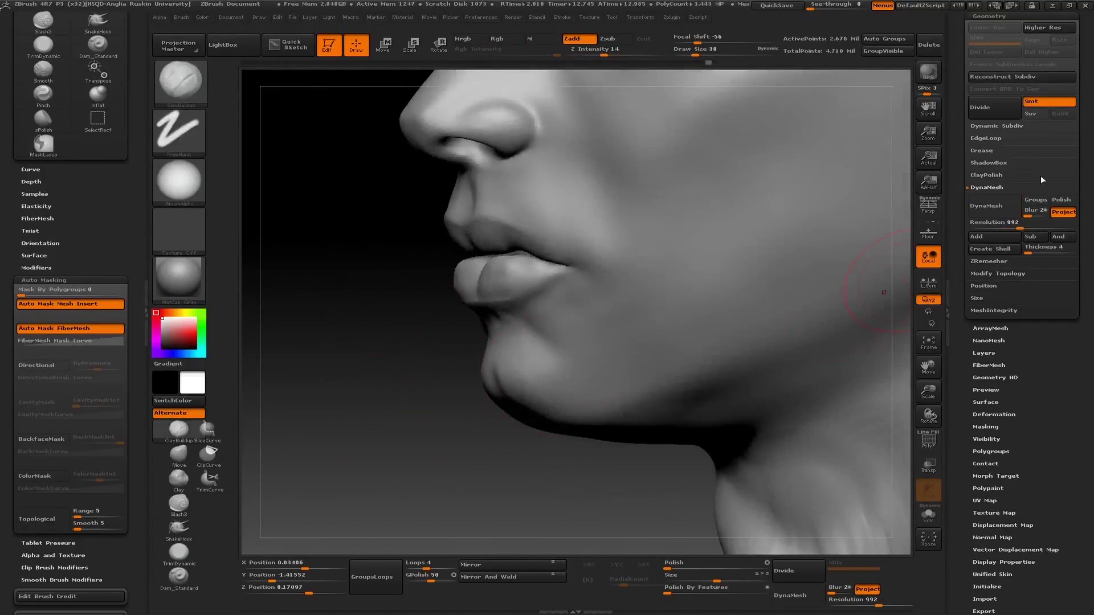
drag(1035, 211, 1024, 226)
text(1064)
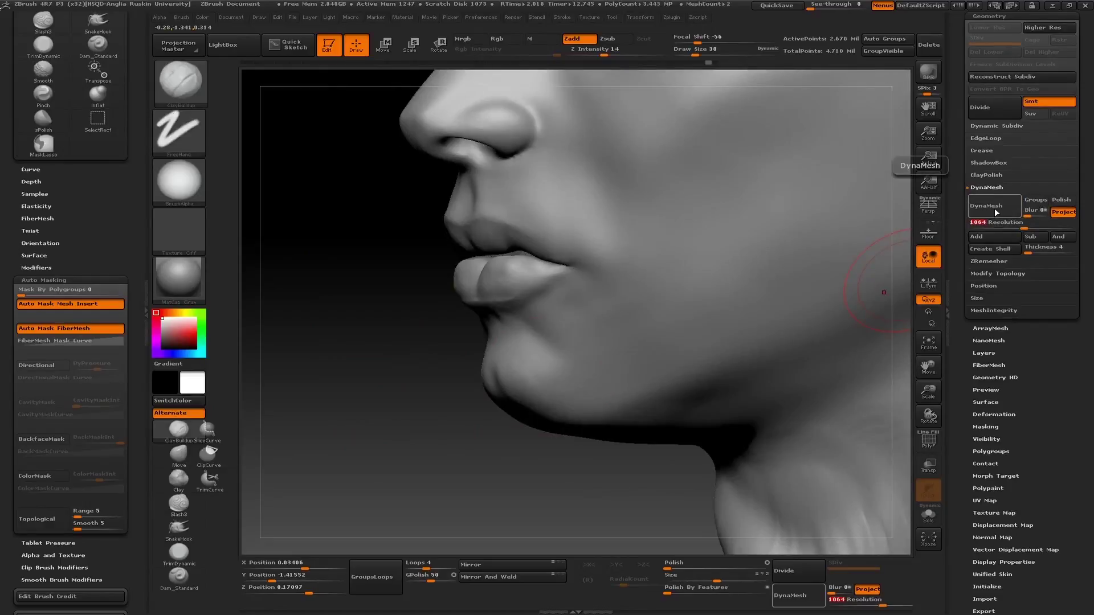
click(995, 209)
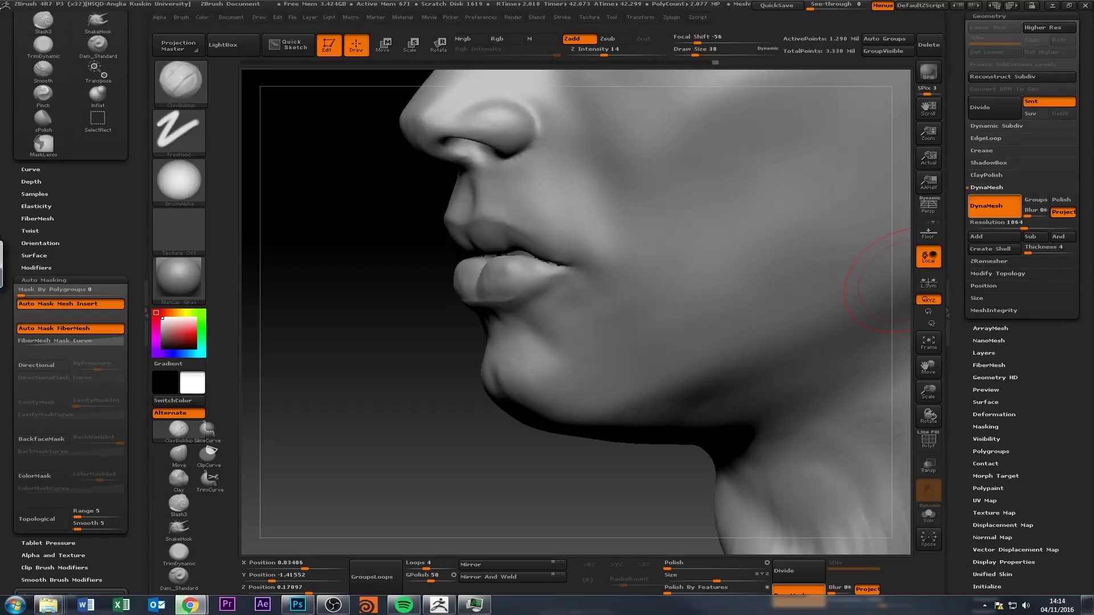
DynaMesh the head at resolution 760 with Project on, dropping to 655,852 points
mouse_move(355, 343)
mouse_down()
mouse_move(356, 367)
mouse_move(298, 420)
mouse_move(365, 388)
mouse_up()
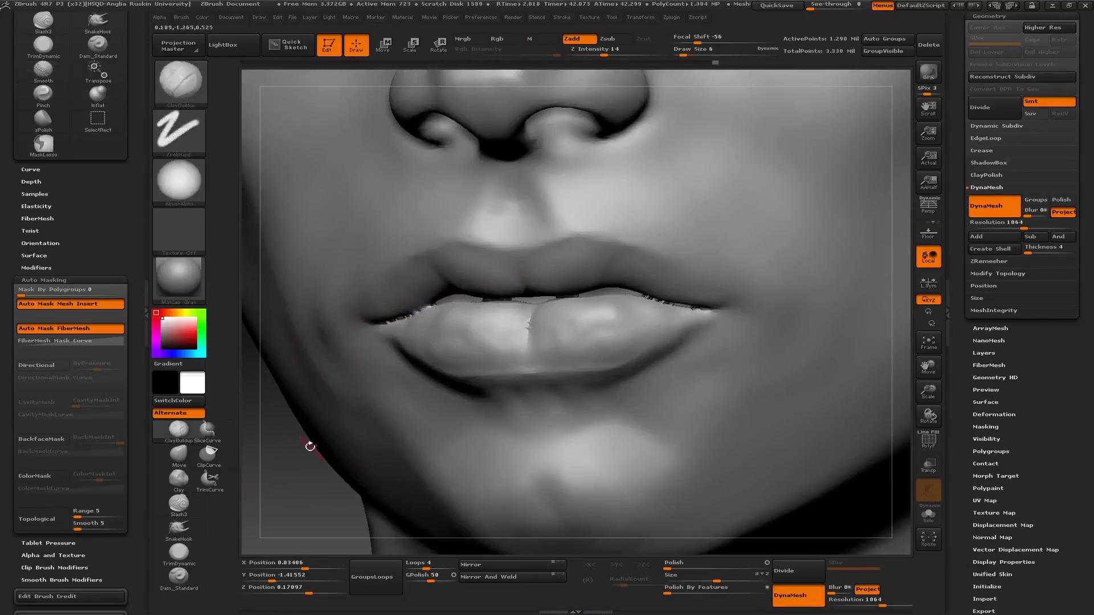
key(ctrl)
drag(293, 456, 233, 375)
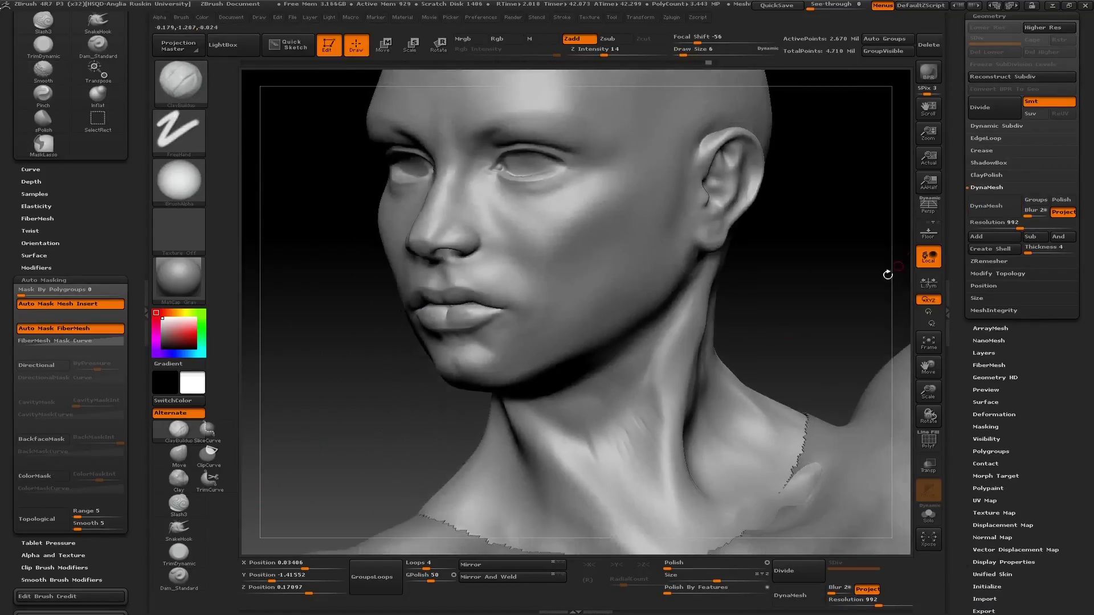
drag(1020, 228, 1009, 228)
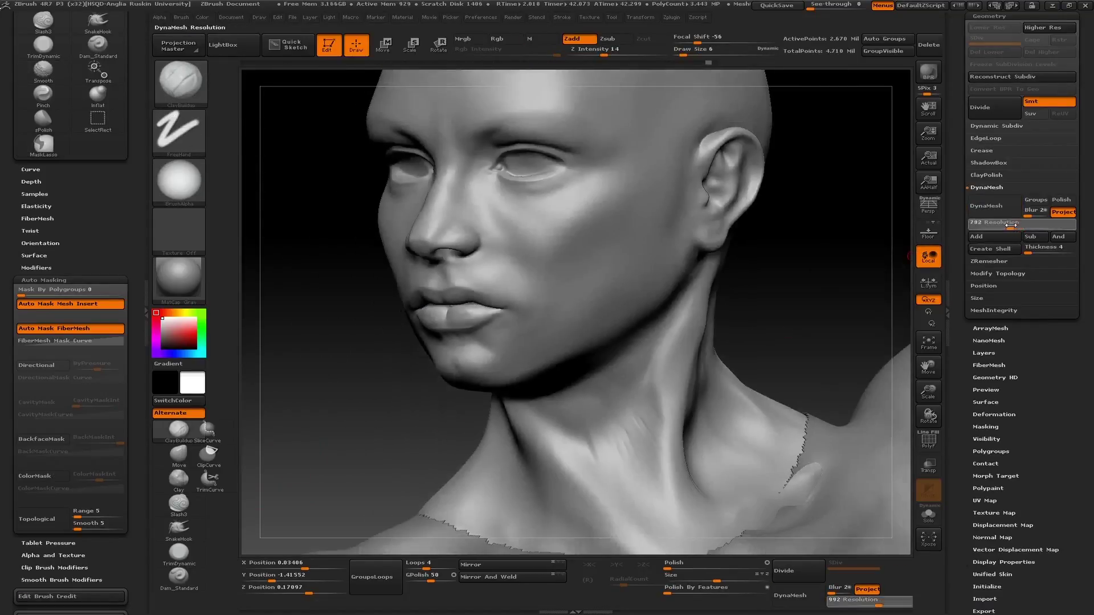
click(993, 208)
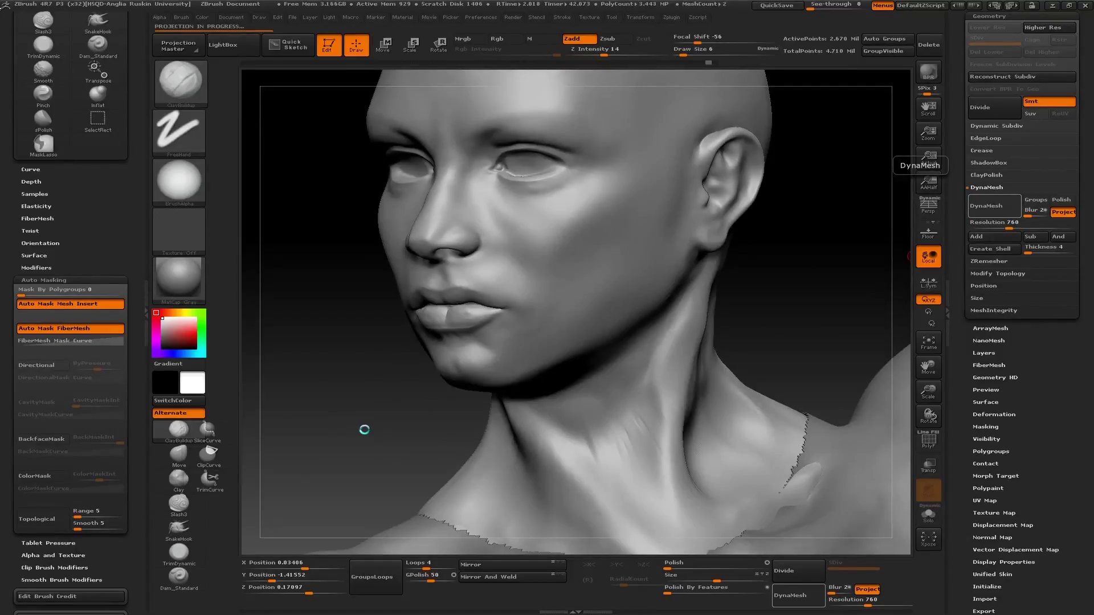
mouse_move(365, 429)
mouse_down()
mouse_move(572, 276)
mouse_move(313, 389)
mouse_move(330, 373)
mouse_up()
drag(289, 339, 353, 396)
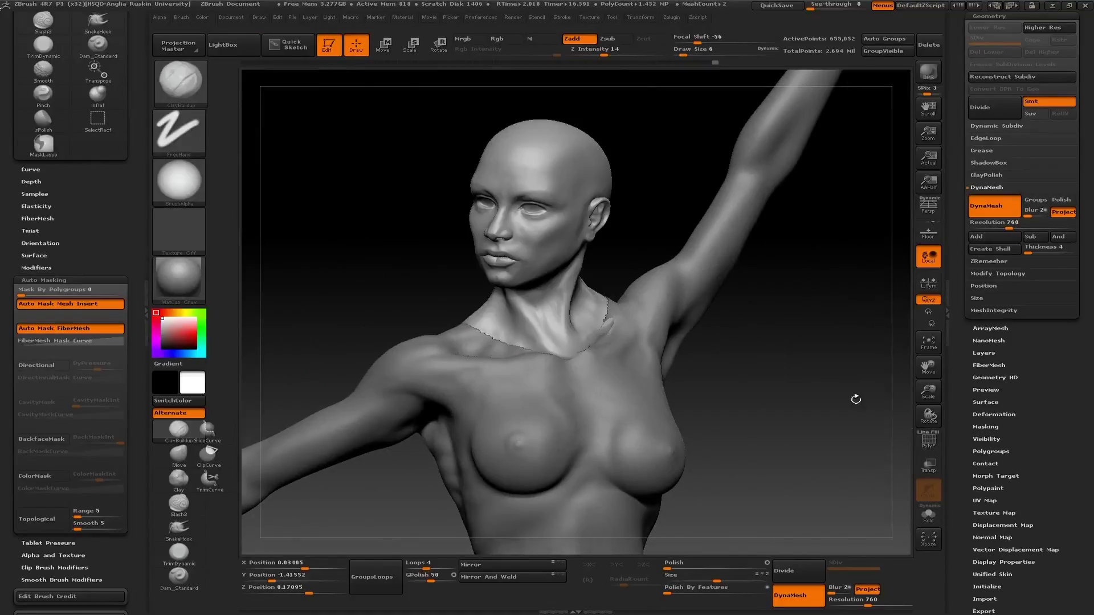
Duplicate compositionFemaleForm5 as a backup and move Merged_PM3D_Cylinder3D4 up the list
drag(960, 111, 985, 375)
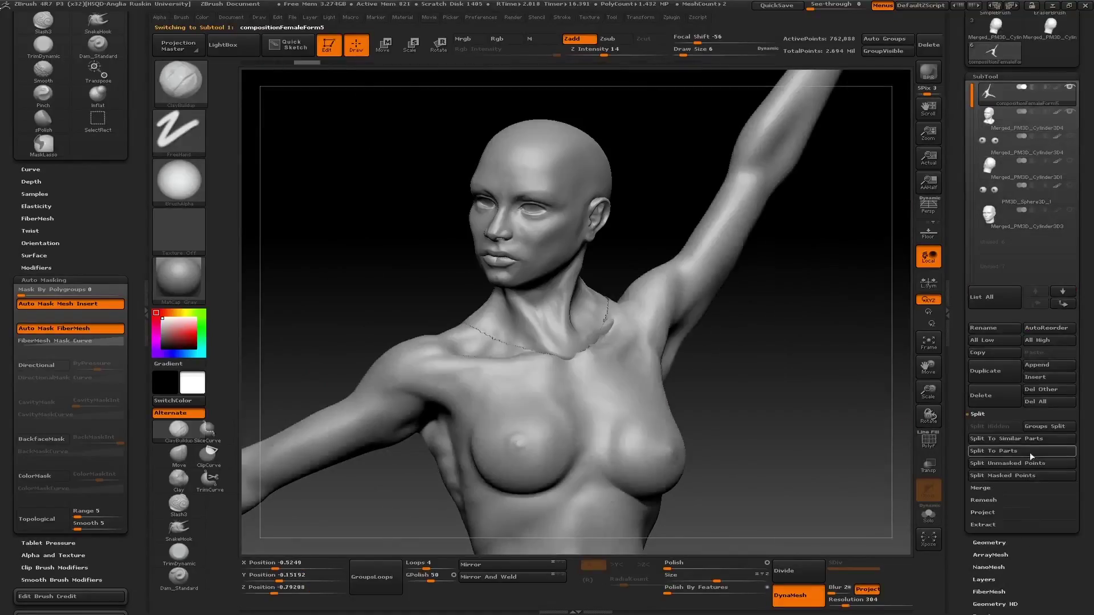
click(984, 374)
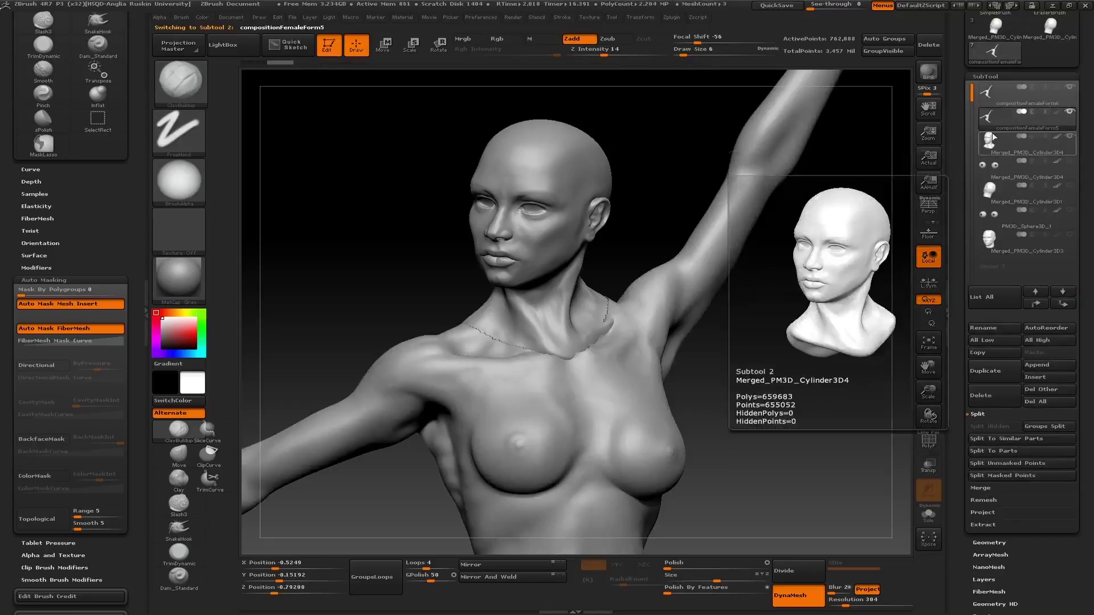
click(1004, 144)
click(1045, 302)
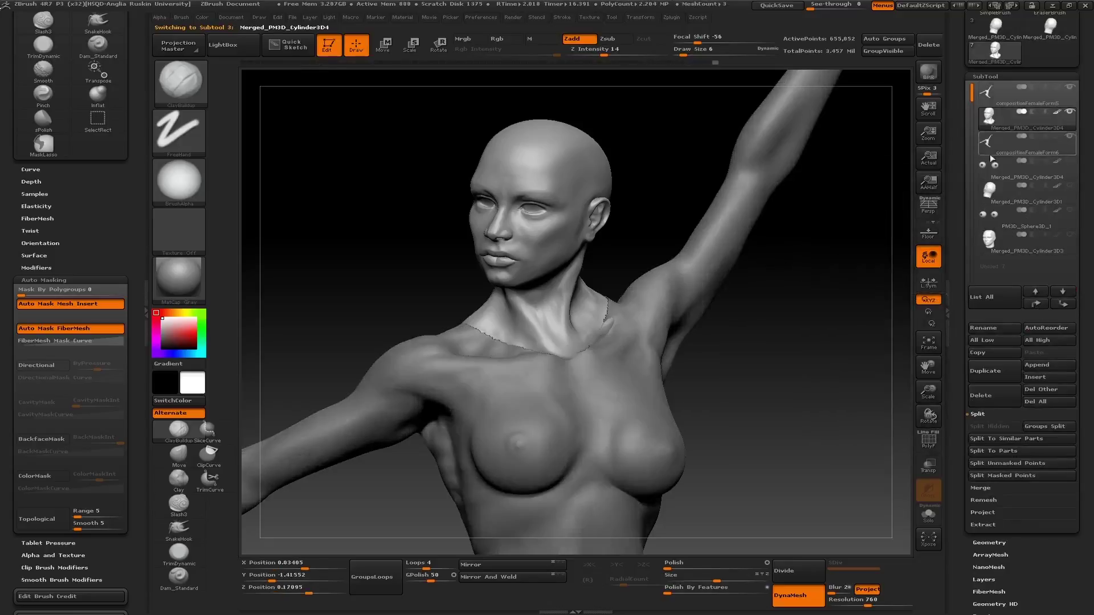
click(997, 96)
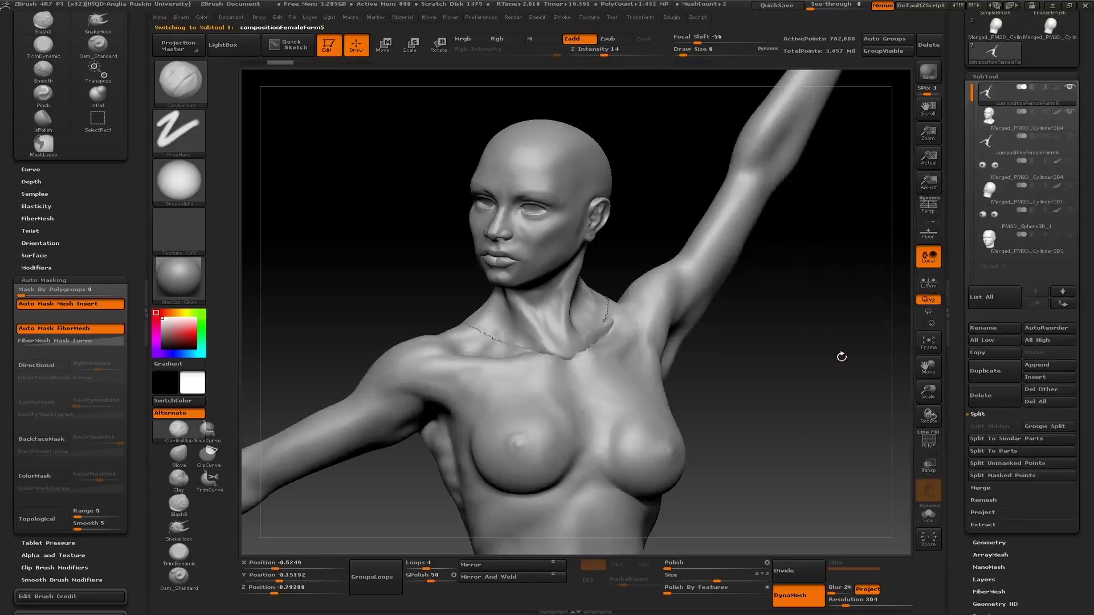
Remesh the body with DynaMesh at resolution 360, projecting its detail
scroll(963, 430, down, 3)
click(981, 458)
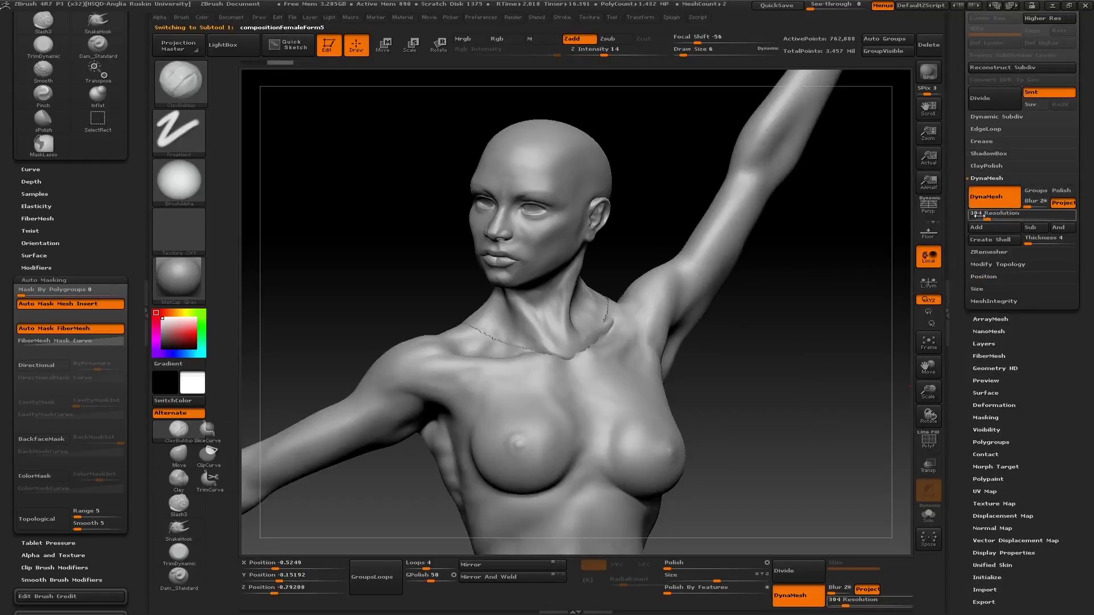
drag(985, 218, 990, 219)
key(ctrl)
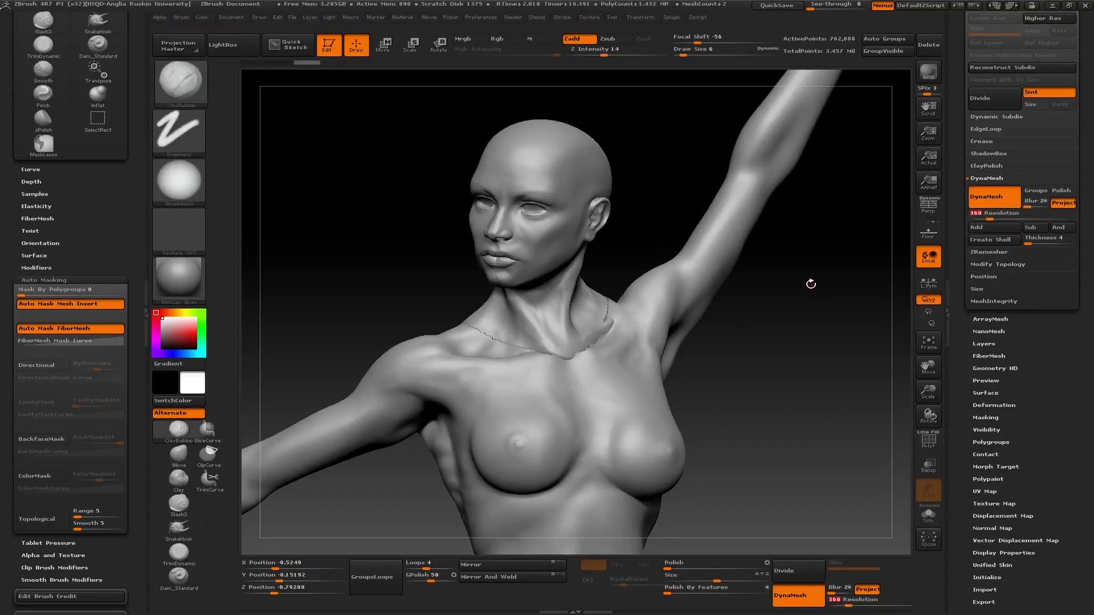
key(ctrl)
ctrl+drag(814, 313, 817, 313)
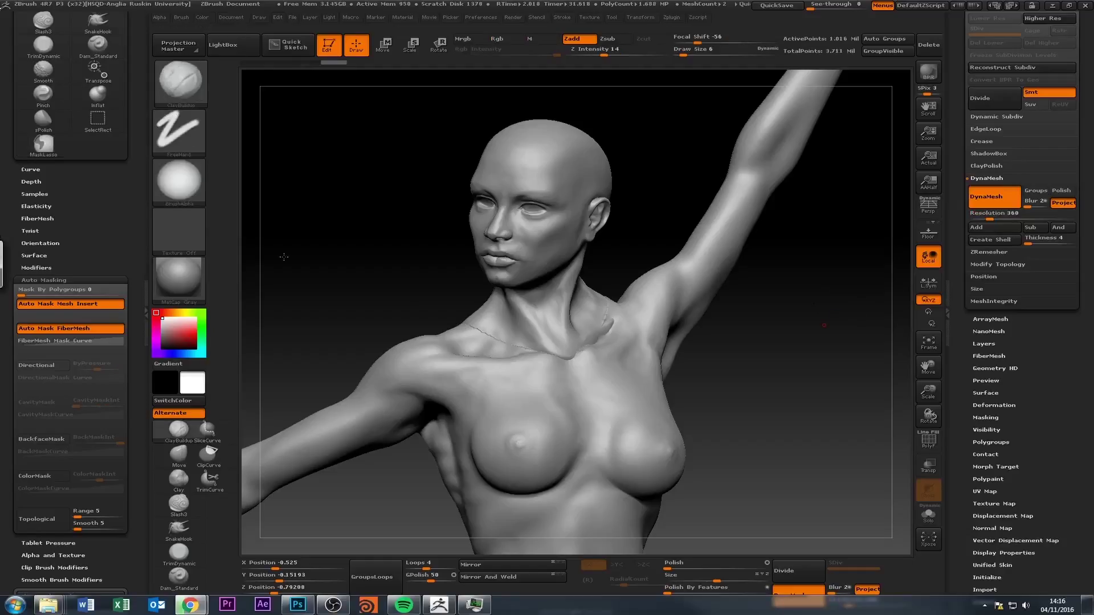
Orbit and frame the remeshed figure to review the full leaping pose
drag(367, 259, 842, 204)
scroll(1020, 228, up, 10)
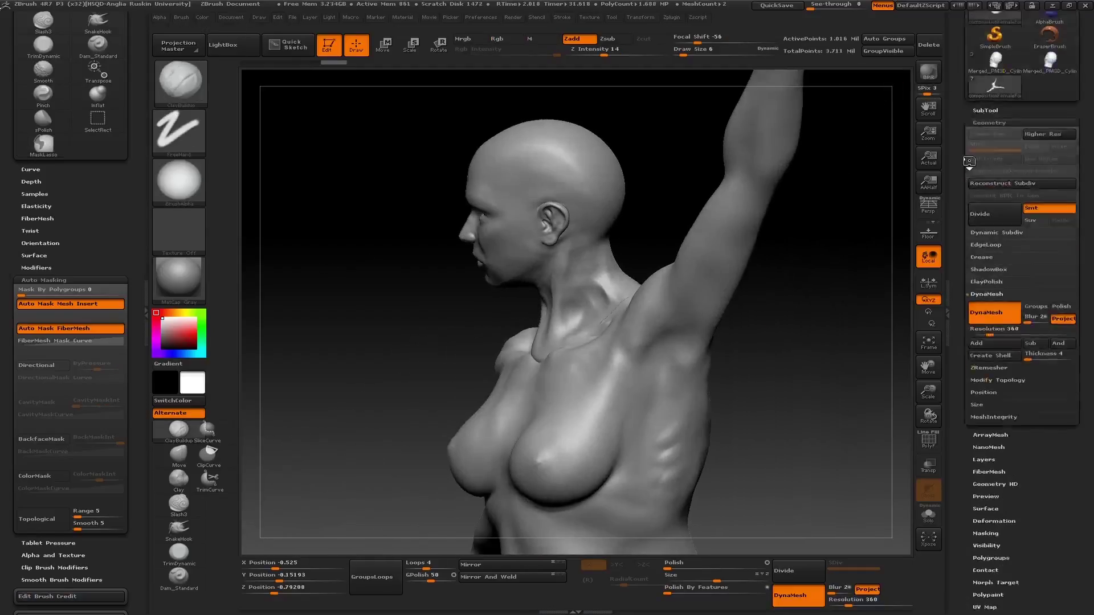
mouse_move(766, 277)
mouse_down()
mouse_move(866, 313)
mouse_move(905, 245)
mouse_up()
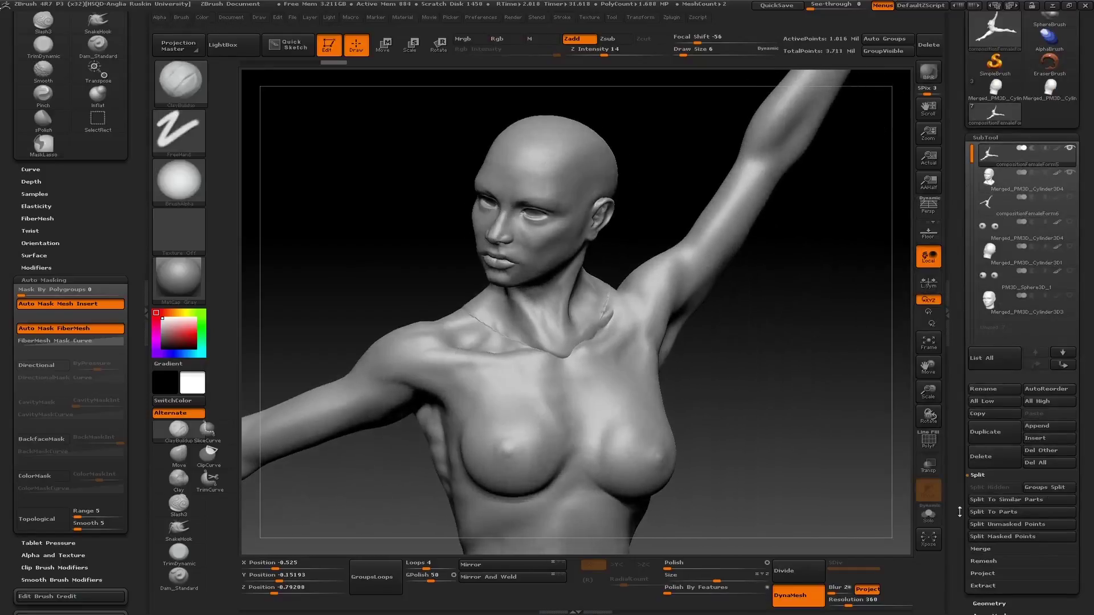
click(928, 516)
drag(843, 329, 809, 364)
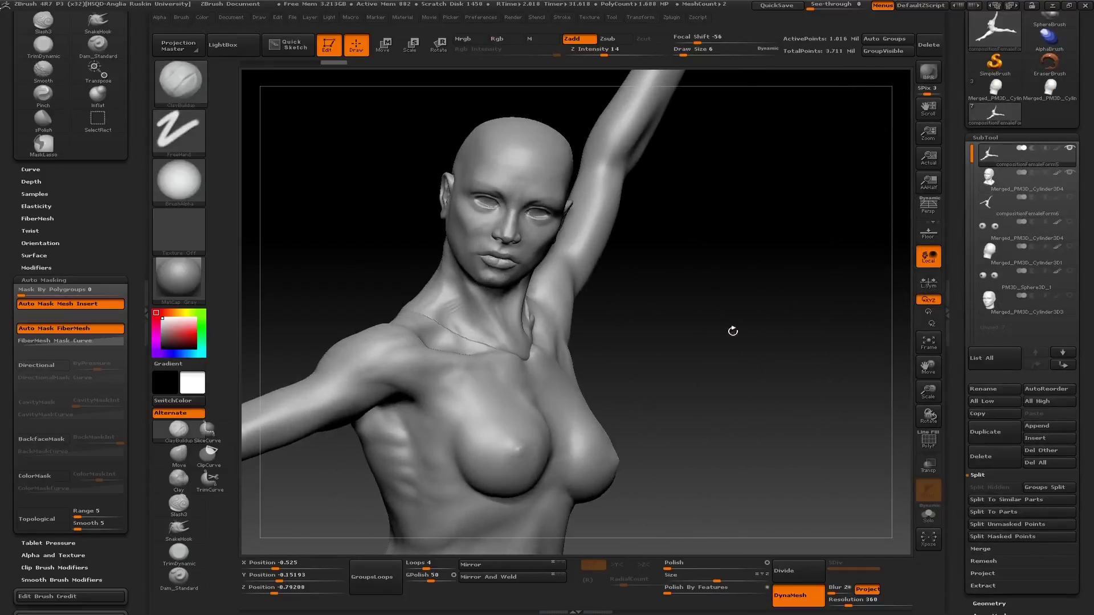
key(f)
mouse_move(693, 268)
mouse_down()
mouse_move(737, 256)
mouse_move(664, 288)
mouse_up()
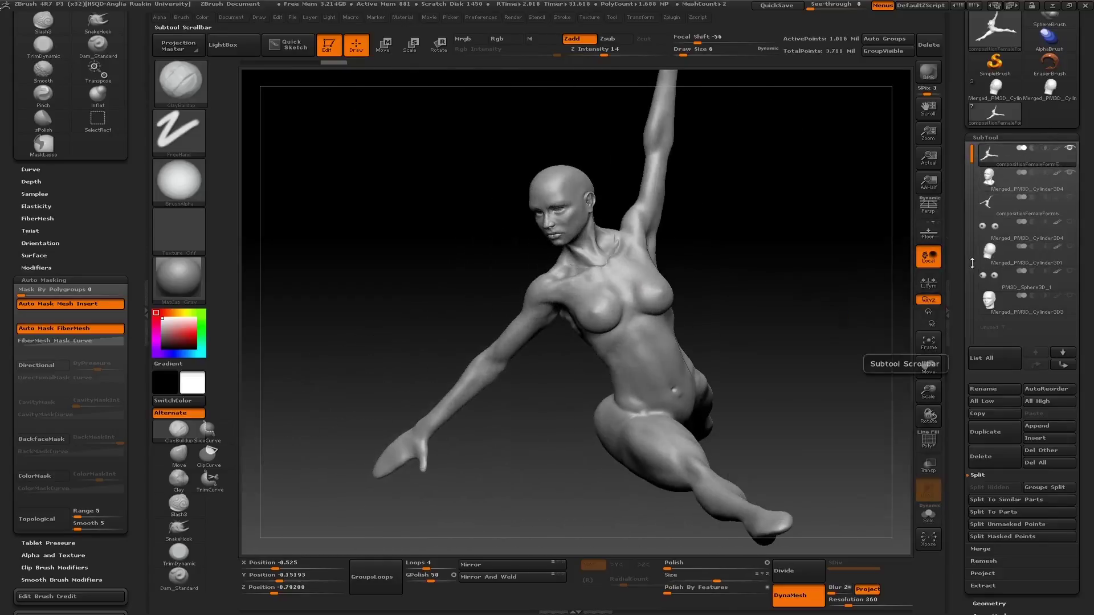
Merge all visible subtools into one tool with MergeVisible
click(977, 475)
click(980, 306)
click(1006, 330)
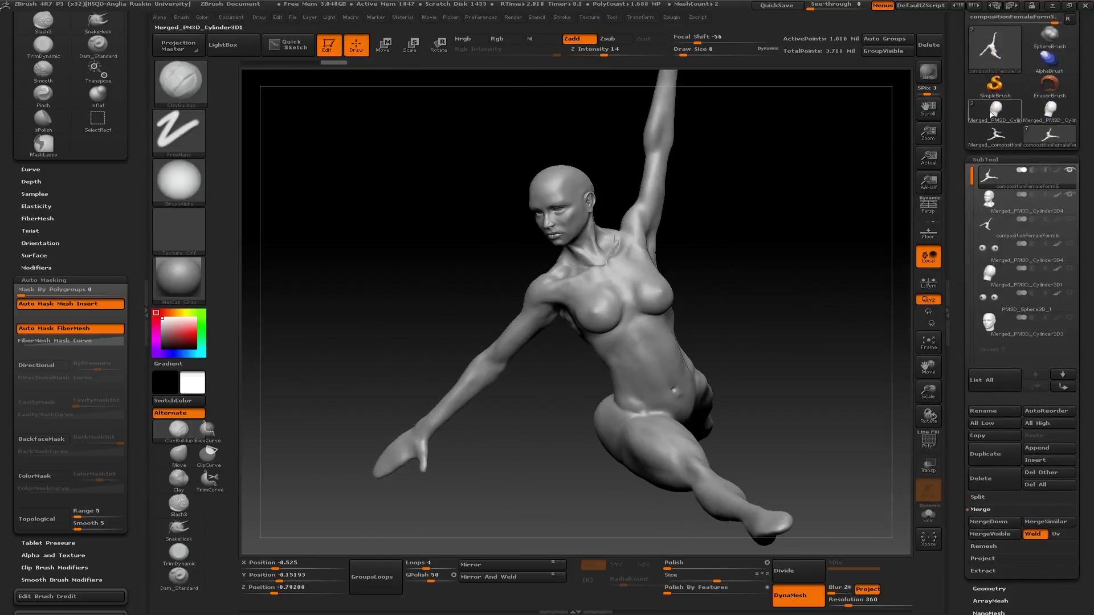
Select the merged body-and-head tool and DynaMesh it as one mesh at resolution 808
click(995, 135)
mouse_move(356, 310)
mouse_down()
mouse_move(330, 281)
mouse_move(404, 324)
mouse_up()
scroll(955, 242, down, 5)
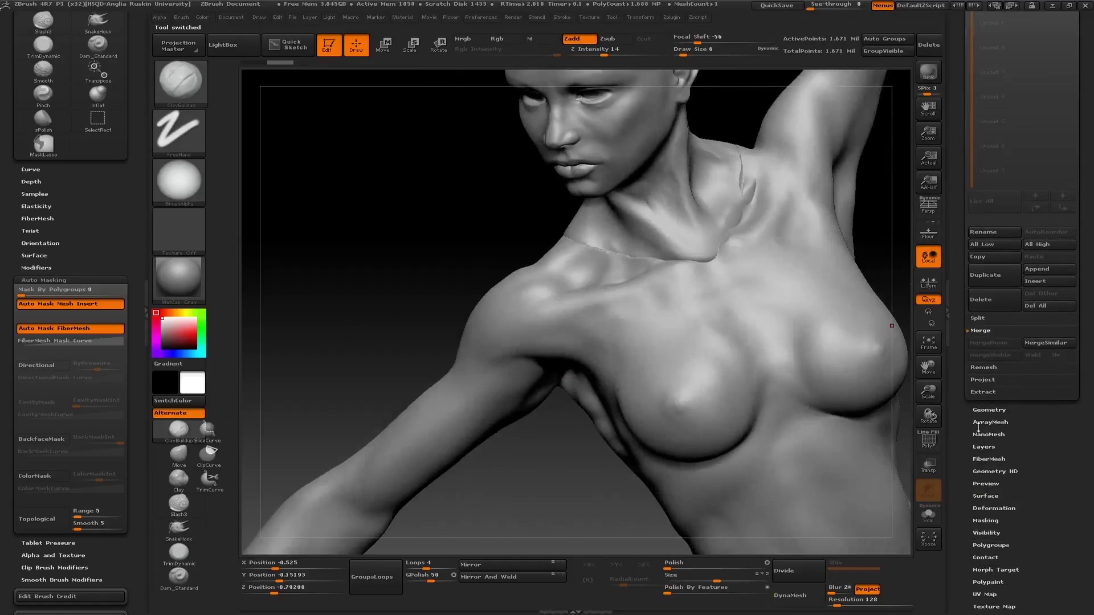
click(977, 410)
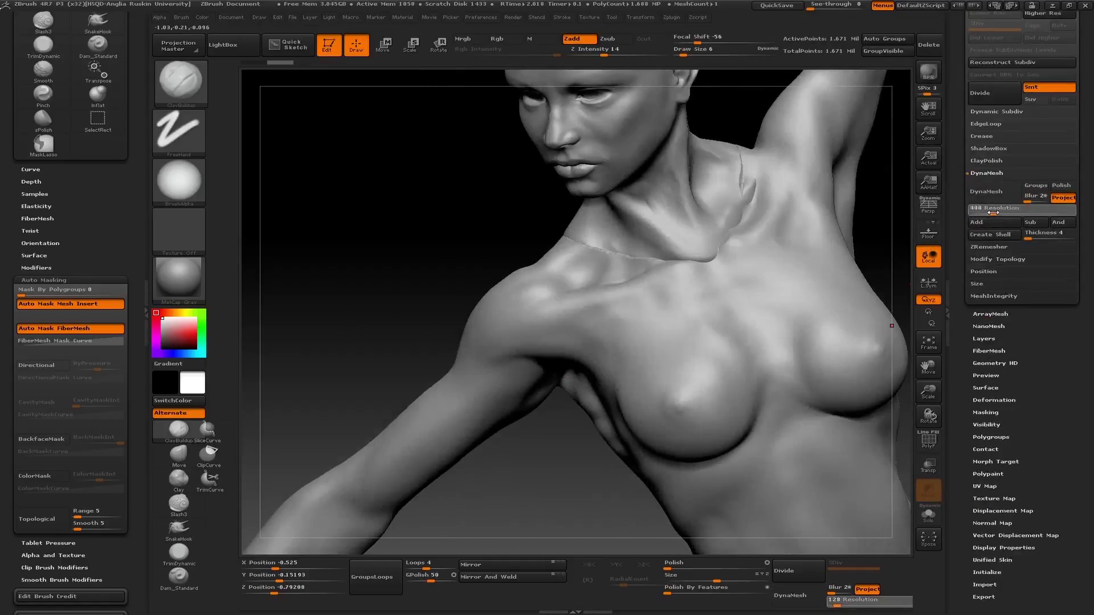
drag(1006, 211, 1011, 211)
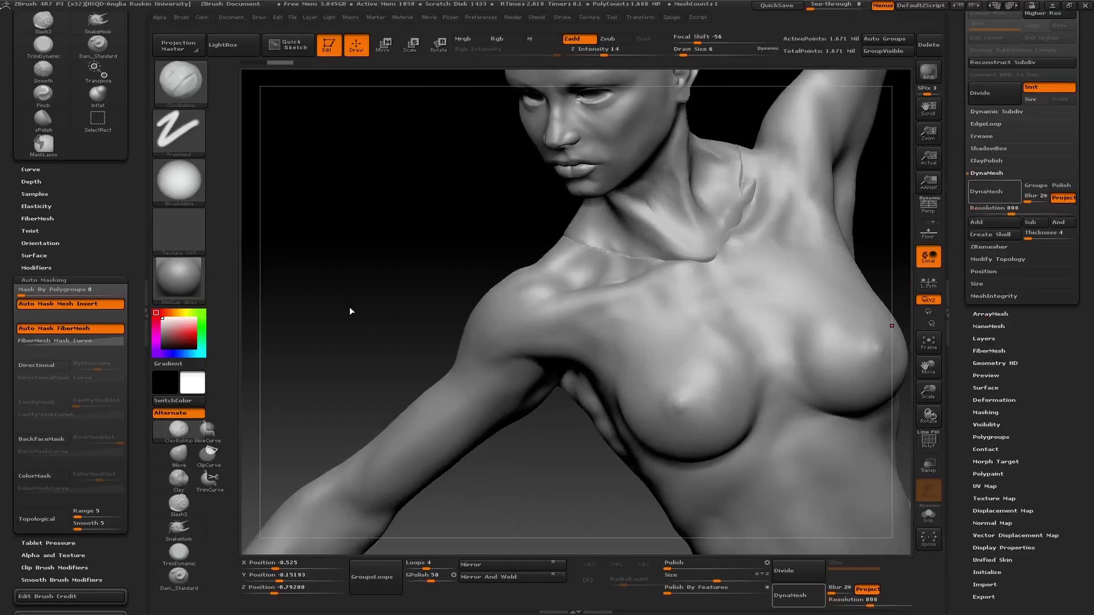
ctrl+drag(349, 311, 345, 310)
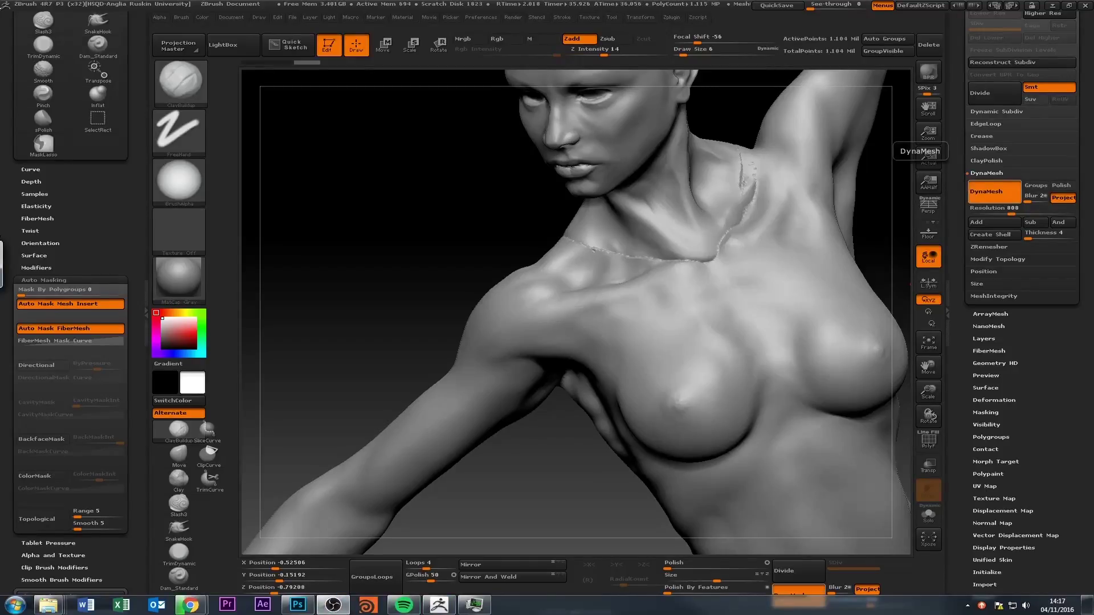
Shift-smooth the join seam on the side of the neck, then orbit to view the back and shoulder
drag(353, 171, 689, 214)
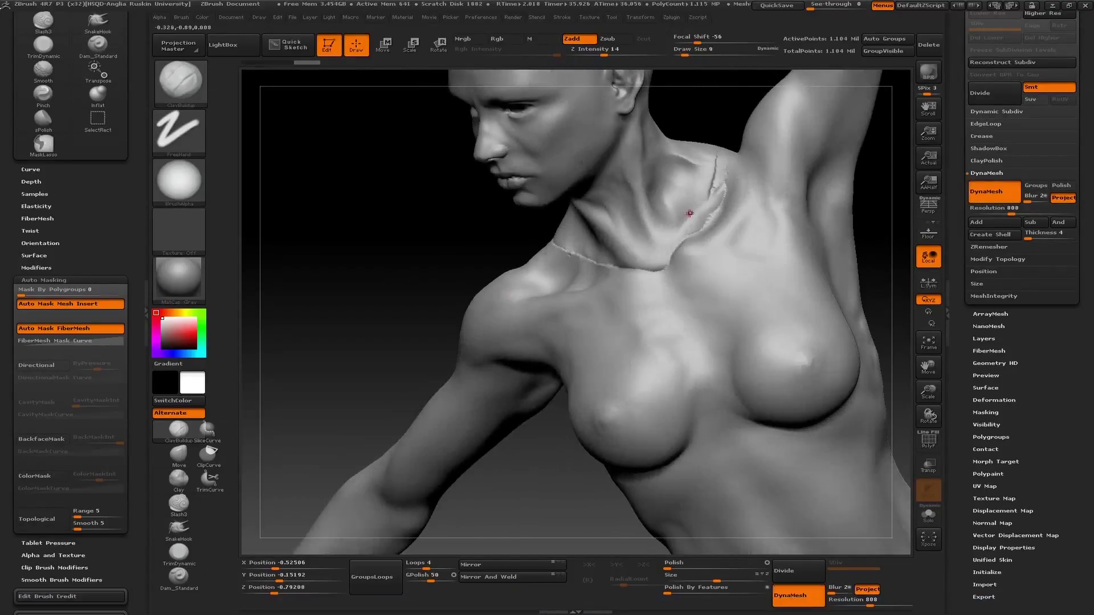
key(shift)
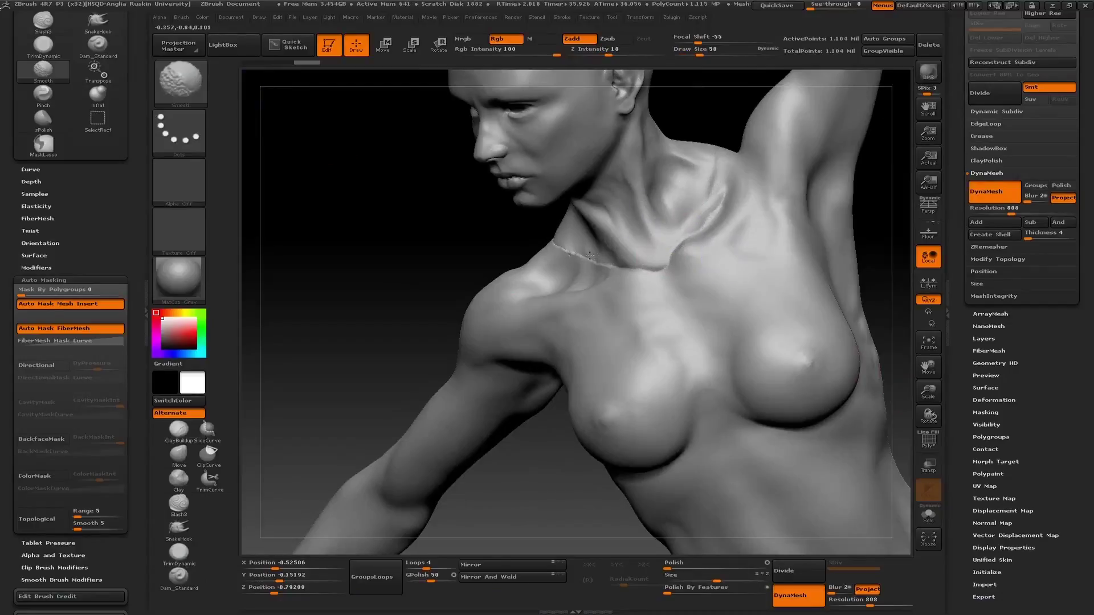
mouse_move(433, 239)
mouse_down()
mouse_move(386, 190)
mouse_move(492, 290)
mouse_up()
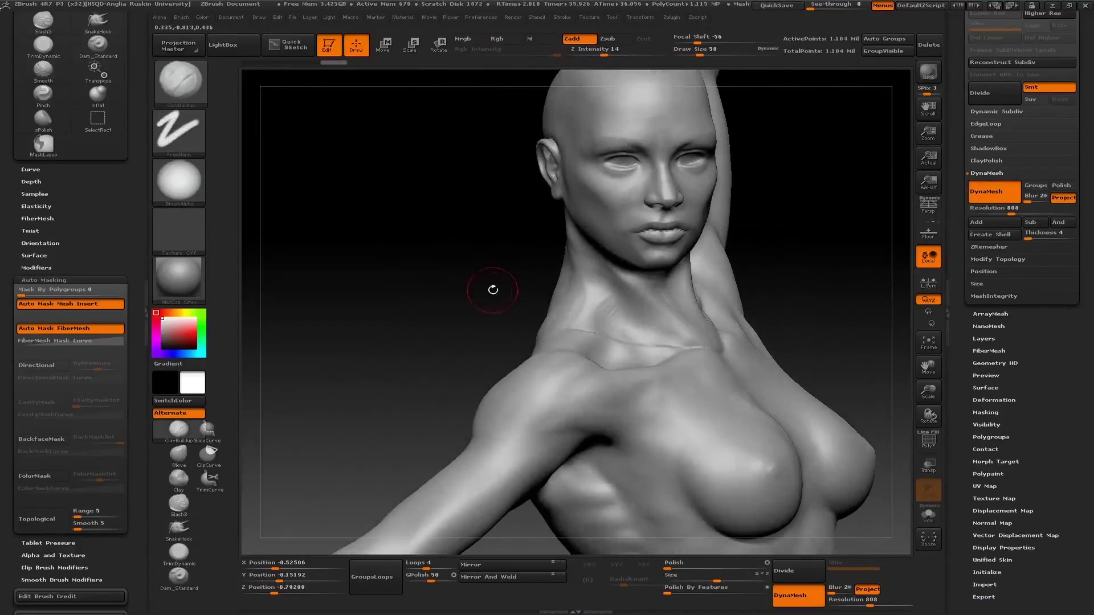
key(shift)
drag(402, 303, 558, 331)
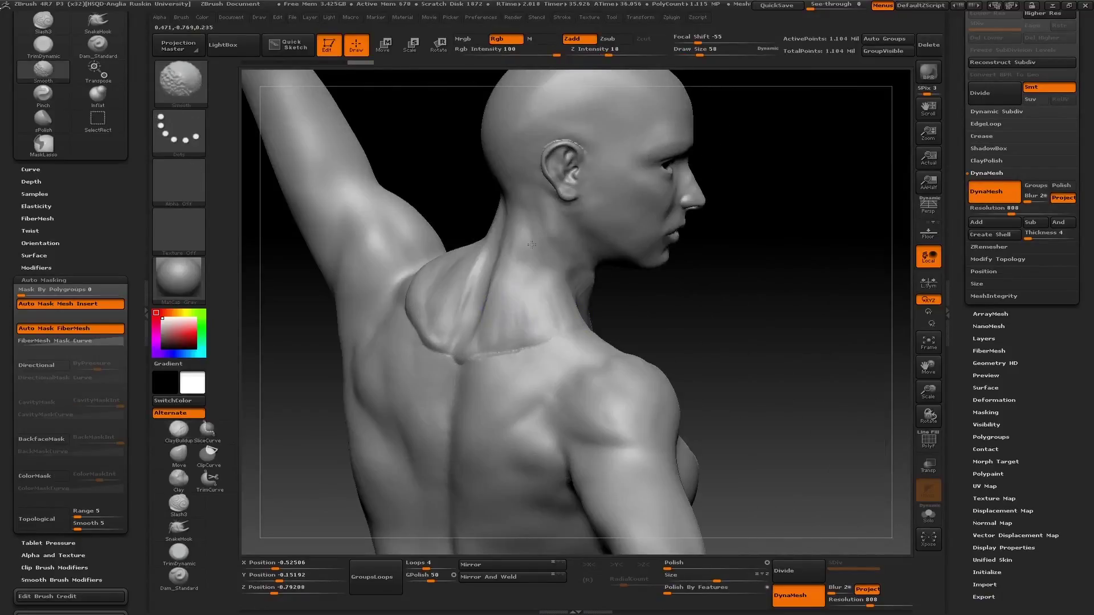
drag(476, 352, 407, 326)
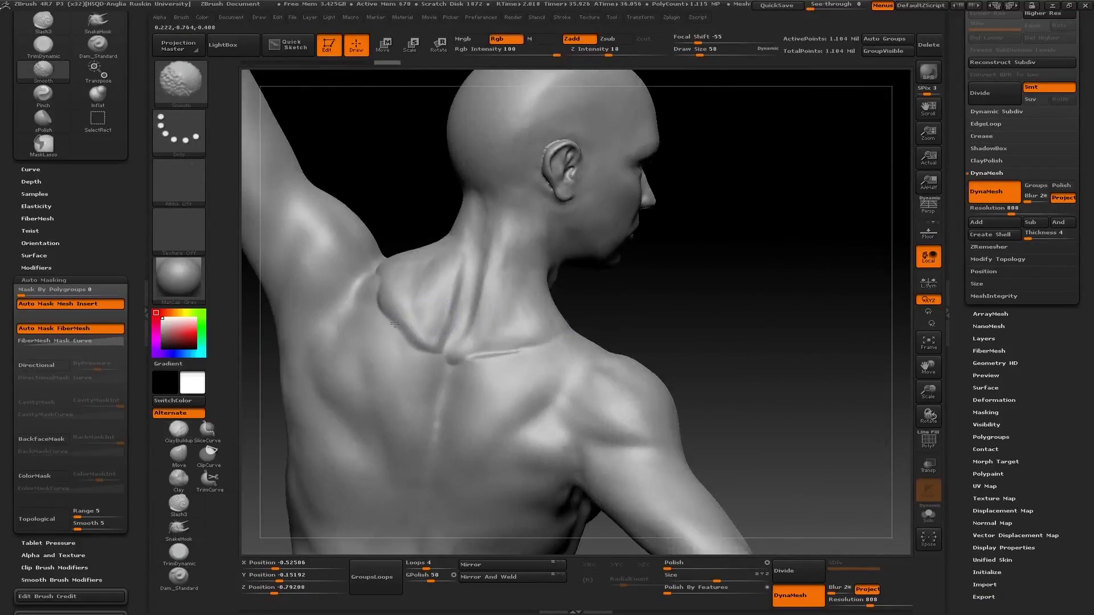
Flatten the crease near the shoulder blade with the hPolish brush
key(b)
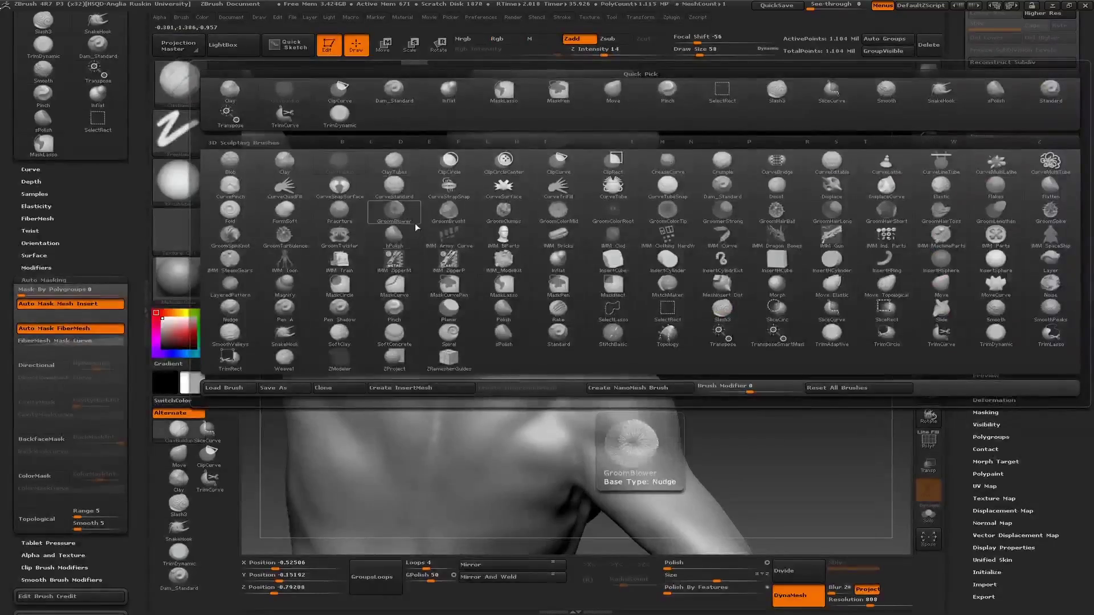
click(415, 223)
mouse_move(410, 325)
mouse_down()
mouse_move(524, 371)
mouse_move(506, 349)
mouse_move(703, 281)
mouse_move(581, 336)
mouse_move(700, 270)
mouse_up()
key(ctrl)
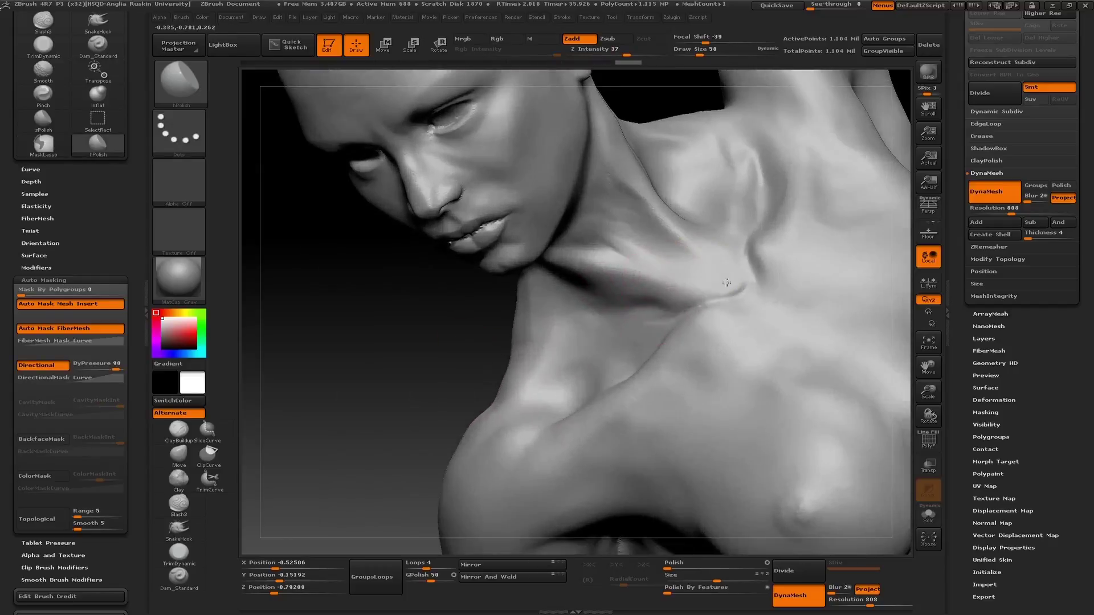
mouse_move(437, 364)
mouse_down()
mouse_move(456, 319)
mouse_move(482, 337)
mouse_move(590, 287)
mouse_move(403, 414)
mouse_up()
Switch to ClayBuildup and build up the muscles along the side of the neck
key(b)
key(c)
key(b)
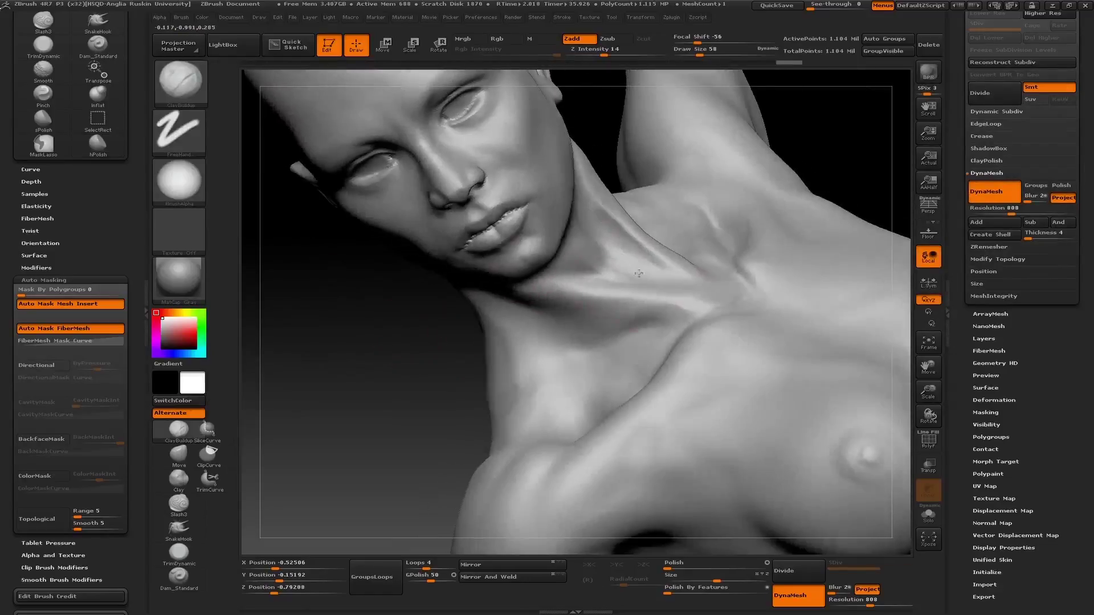
key(super)
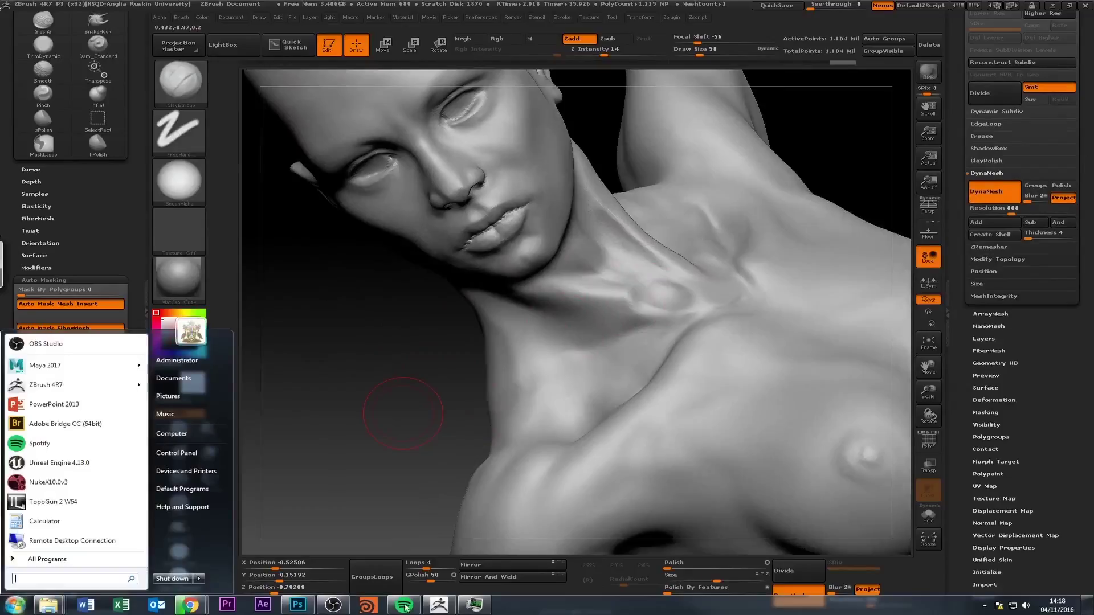
click(55, 608)
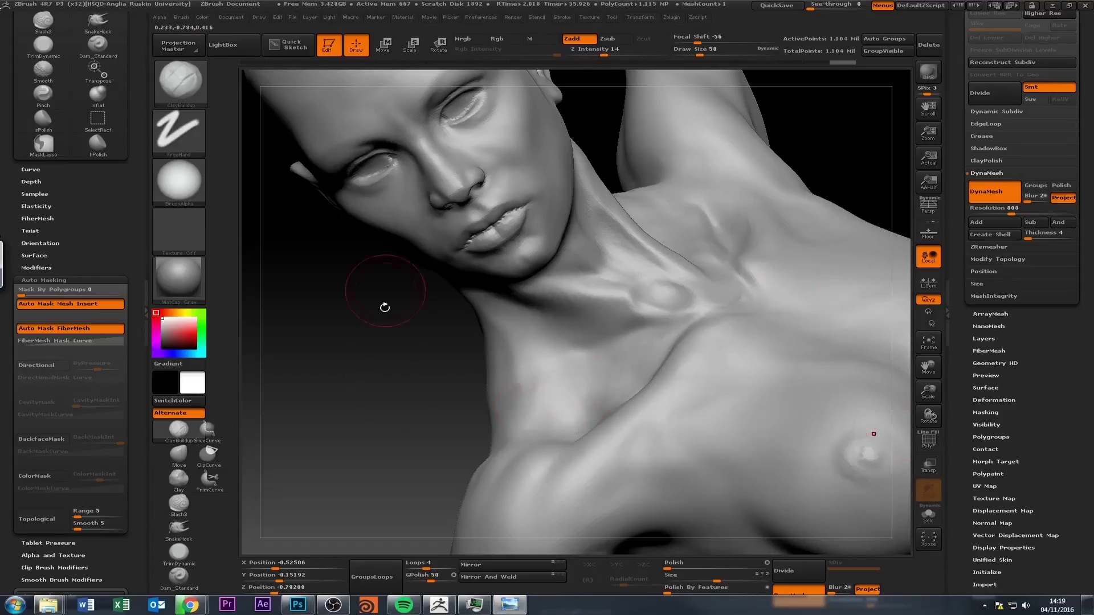
mouse_move(371, 344)
mouse_down()
mouse_move(344, 349)
mouse_move(391, 366)
mouse_move(359, 383)
mouse_move(399, 365)
mouse_up()
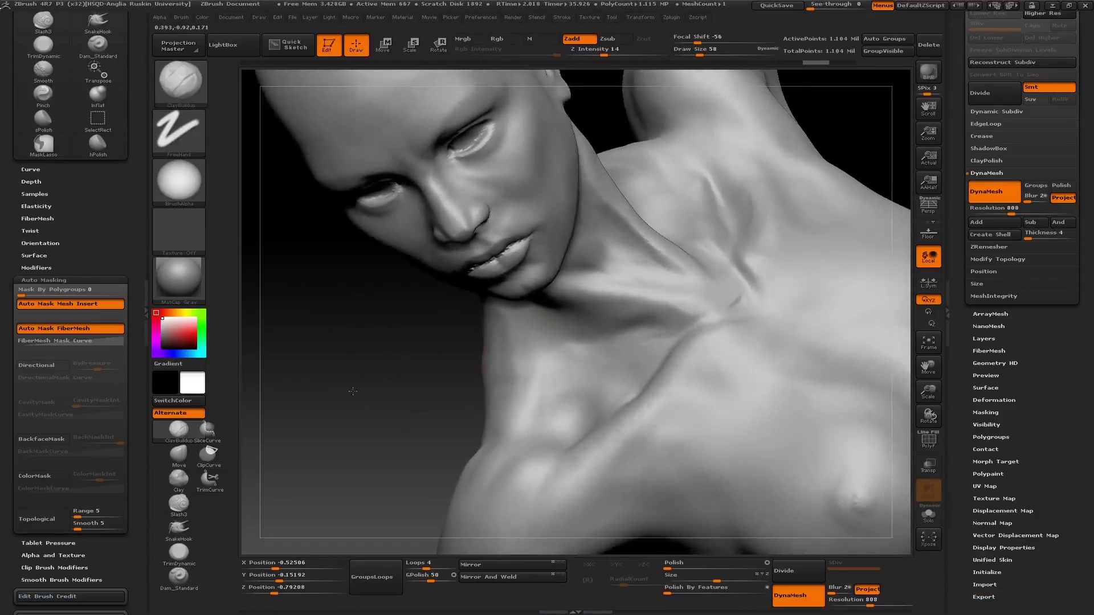
mouse_move(627, 284)
mouse_down()
mouse_move(553, 329)
mouse_move(416, 378)
mouse_move(678, 313)
mouse_move(707, 320)
mouse_move(712, 257)
mouse_move(792, 225)
mouse_up()
mouse_move(398, 390)
mouse_down()
mouse_move(499, 419)
mouse_move(668, 163)
mouse_up()
Orbit around the head, ear and neck to check the neck muscles from profile and front
drag(625, 86, 599, 208)
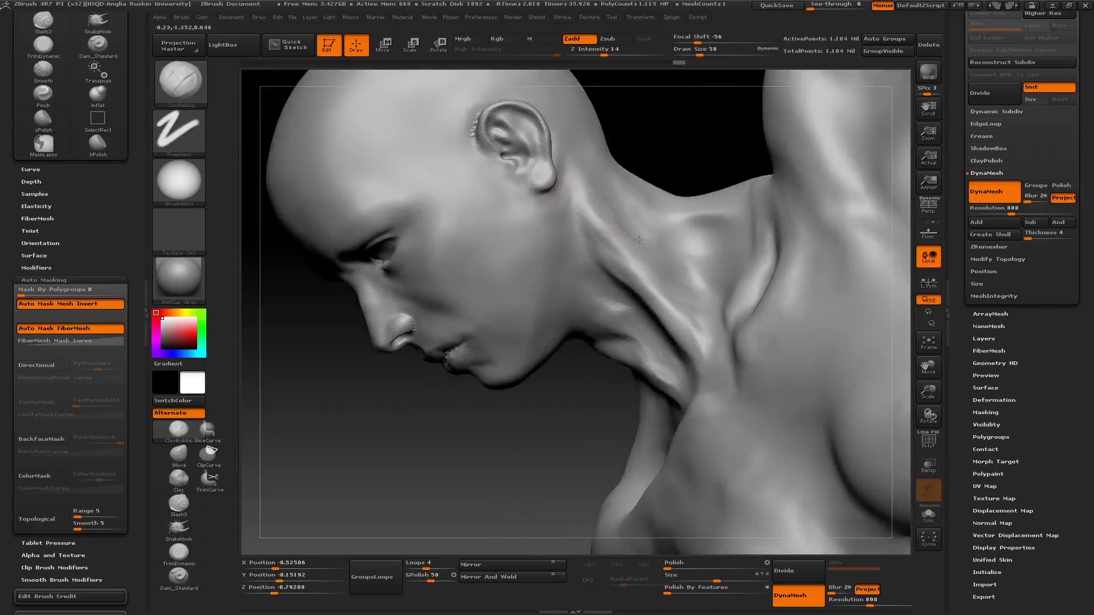
drag(705, 218, 755, 178)
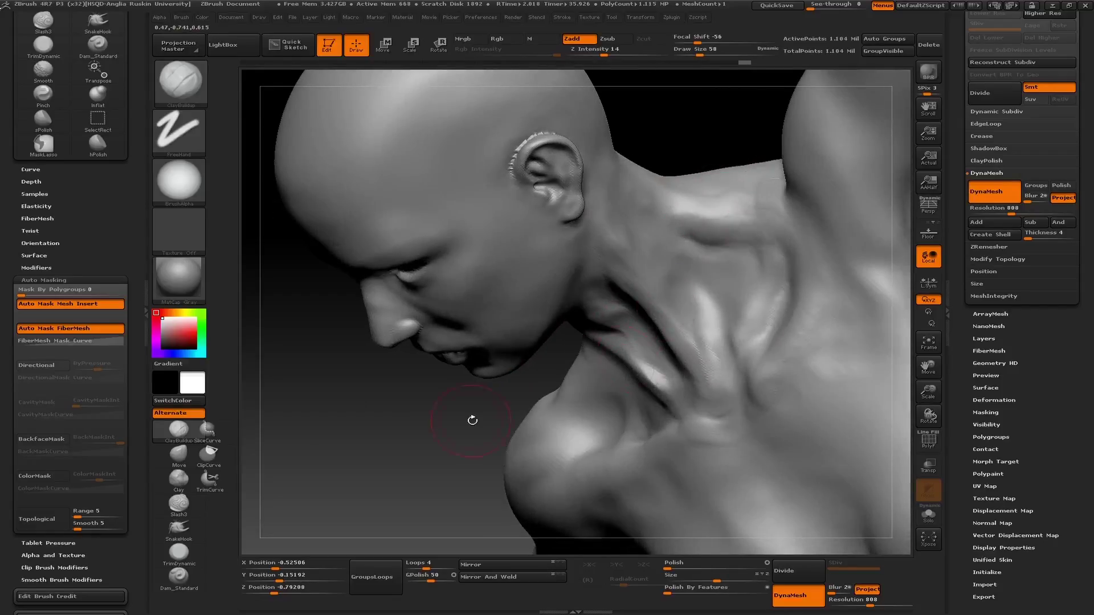
drag(470, 420, 789, 228)
mouse_move(773, 301)
mouse_down()
mouse_move(741, 319)
mouse_move(772, 296)
mouse_move(774, 257)
mouse_up()
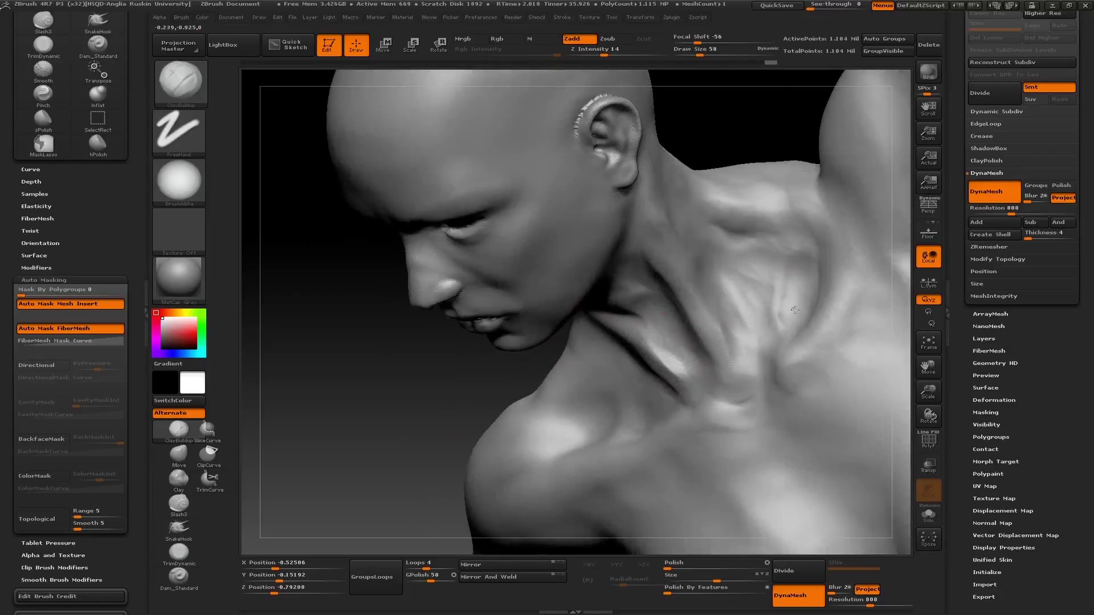
drag(664, 367, 708, 232)
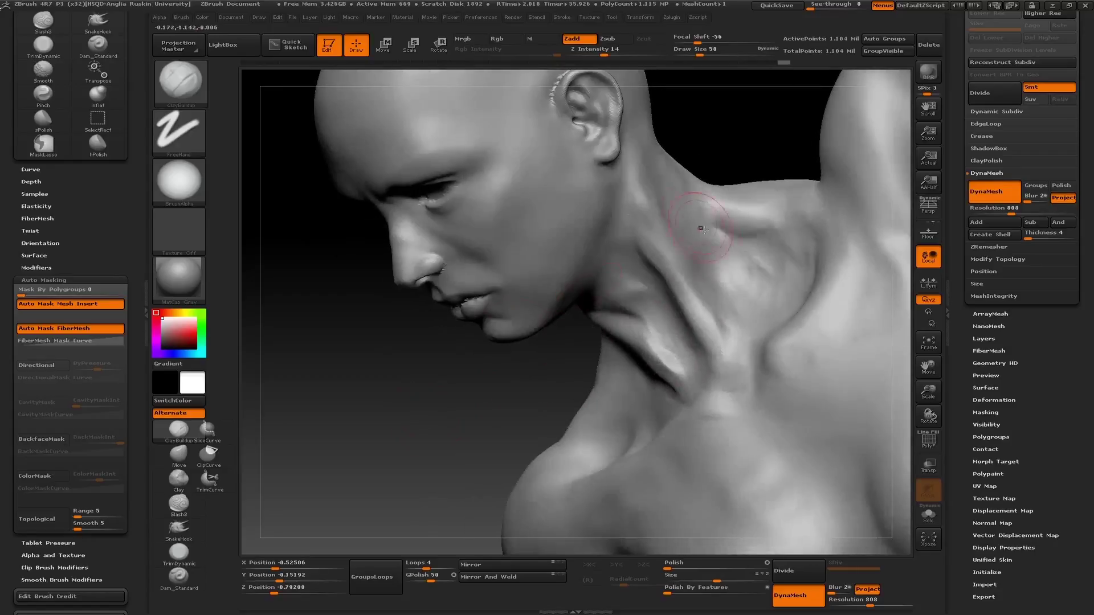
mouse_move(562, 379)
mouse_down()
mouse_move(357, 486)
mouse_move(728, 329)
mouse_move(724, 235)
mouse_up()
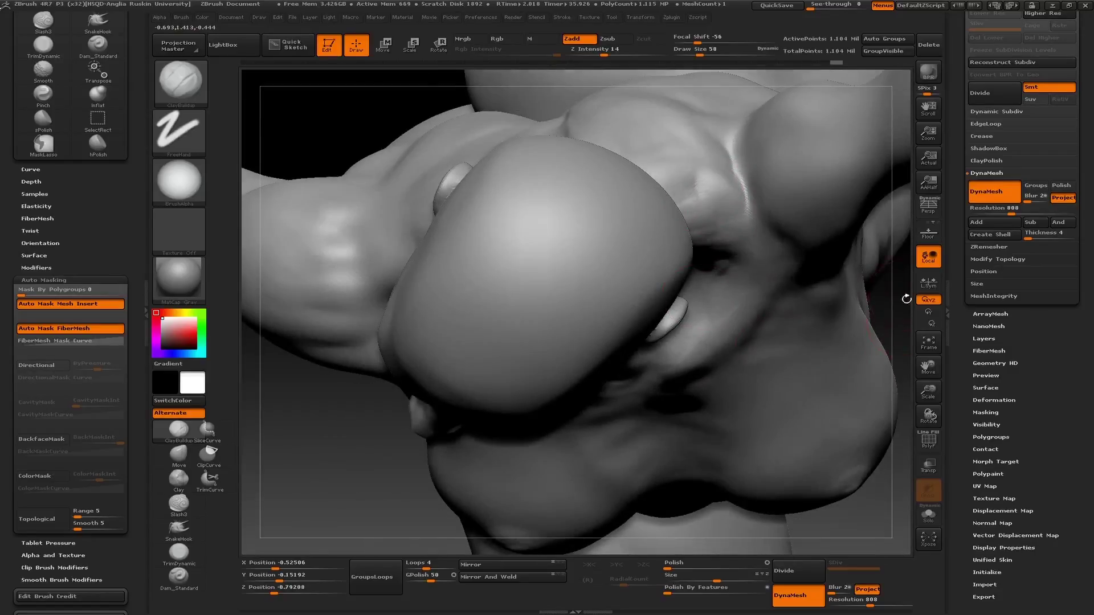
mouse_move(906, 299)
mouse_down()
mouse_move(698, 122)
mouse_move(714, 206)
mouse_move(628, 193)
mouse_up()
Expand the Stroke falloff Curve, smooth around the arm, then frame the whole figure facing front
key(shift)
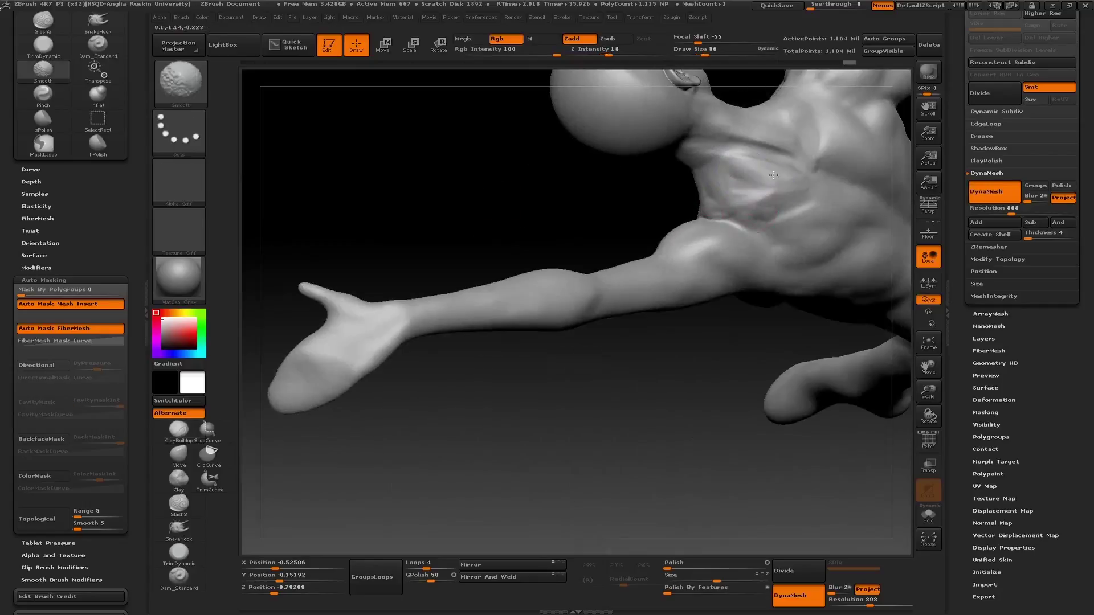
click(31, 169)
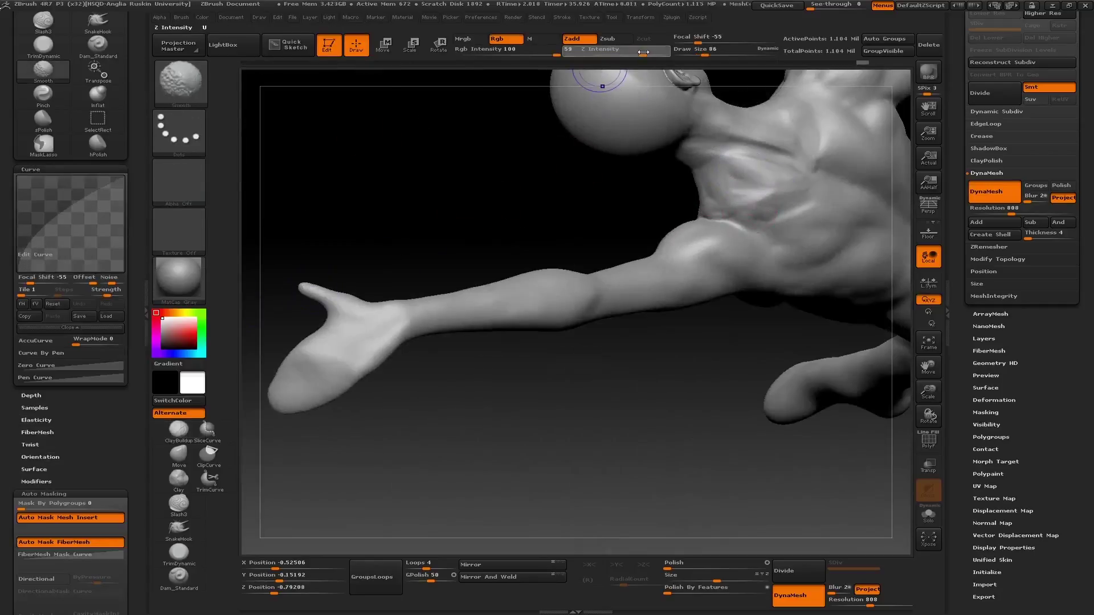
key(shift)
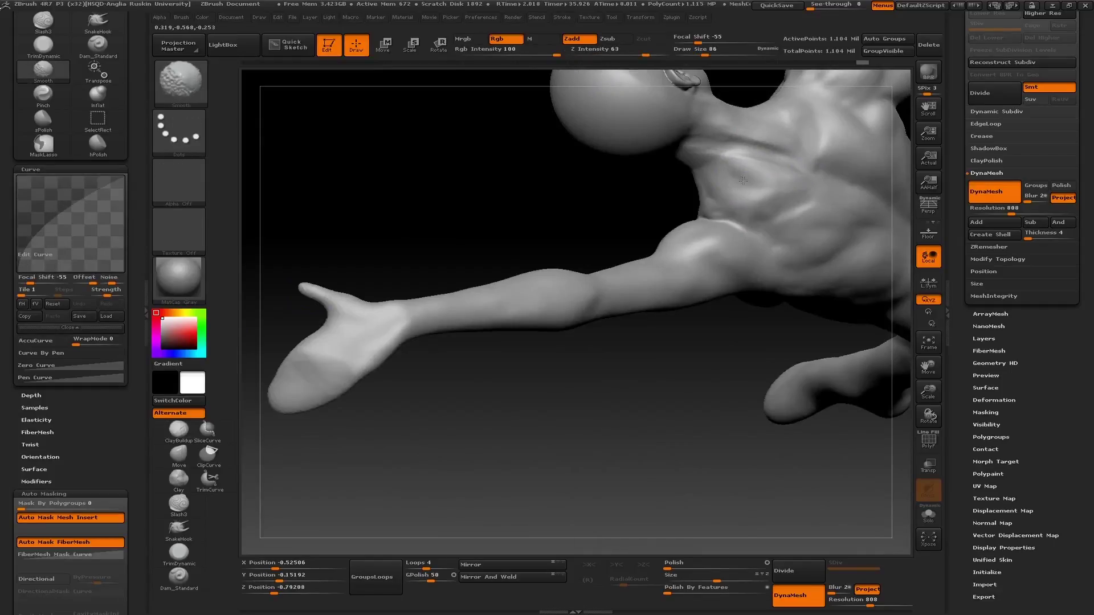
drag(587, 219, 390, 78)
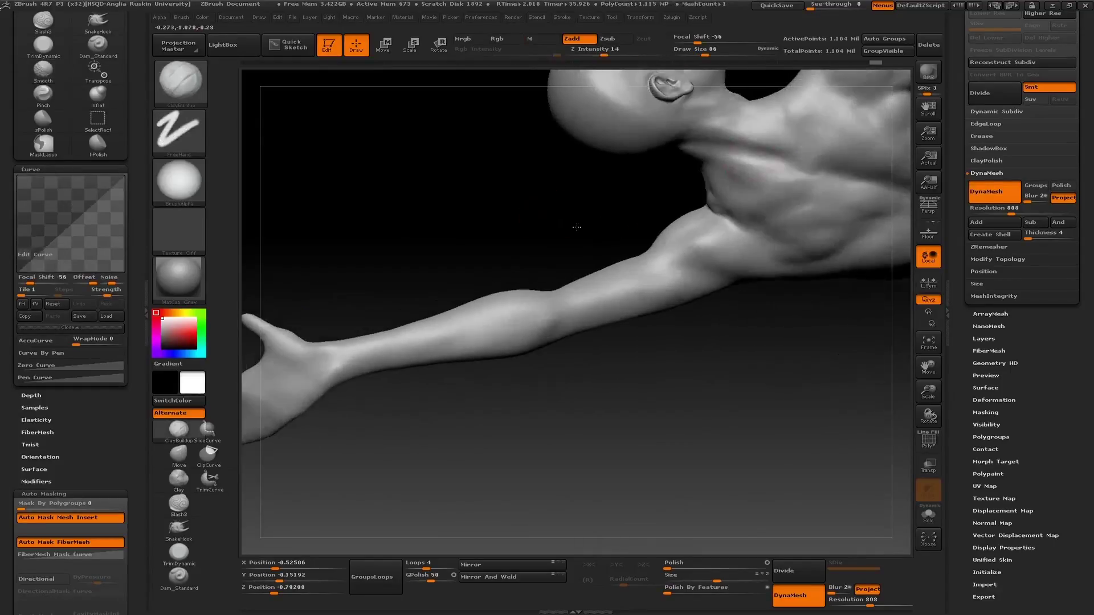
mouse_move(791, 120)
mouse_down()
mouse_move(801, 163)
mouse_move(550, 221)
mouse_move(691, 193)
mouse_move(633, 203)
mouse_up()
key(f)
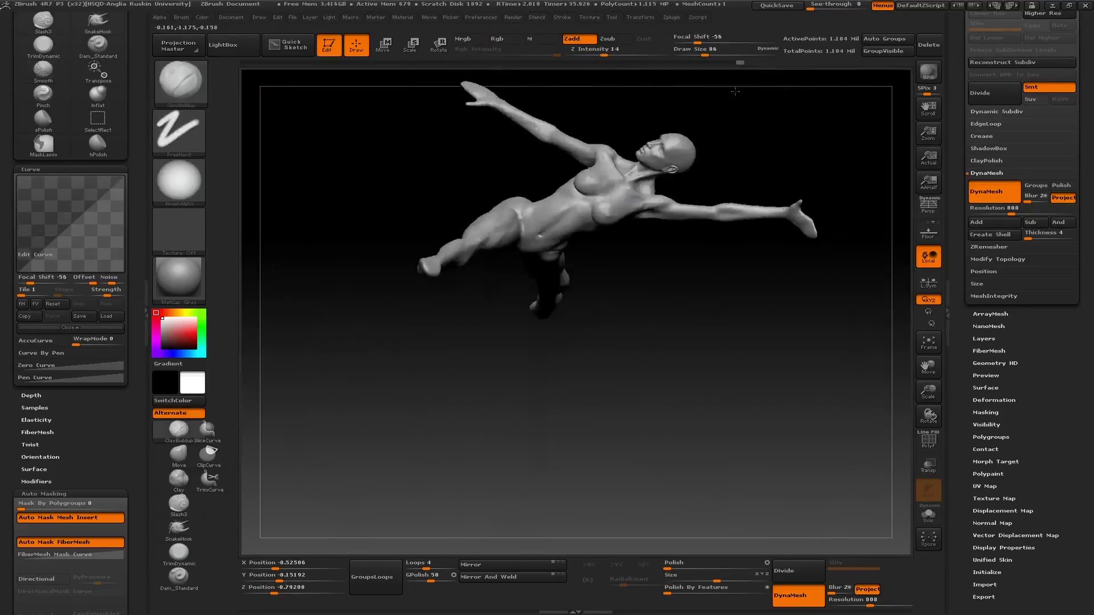
drag(735, 91, 684, 137)
mouse_move(751, 127)
mouse_down()
mouse_move(812, 167)
mouse_move(439, 190)
mouse_up()
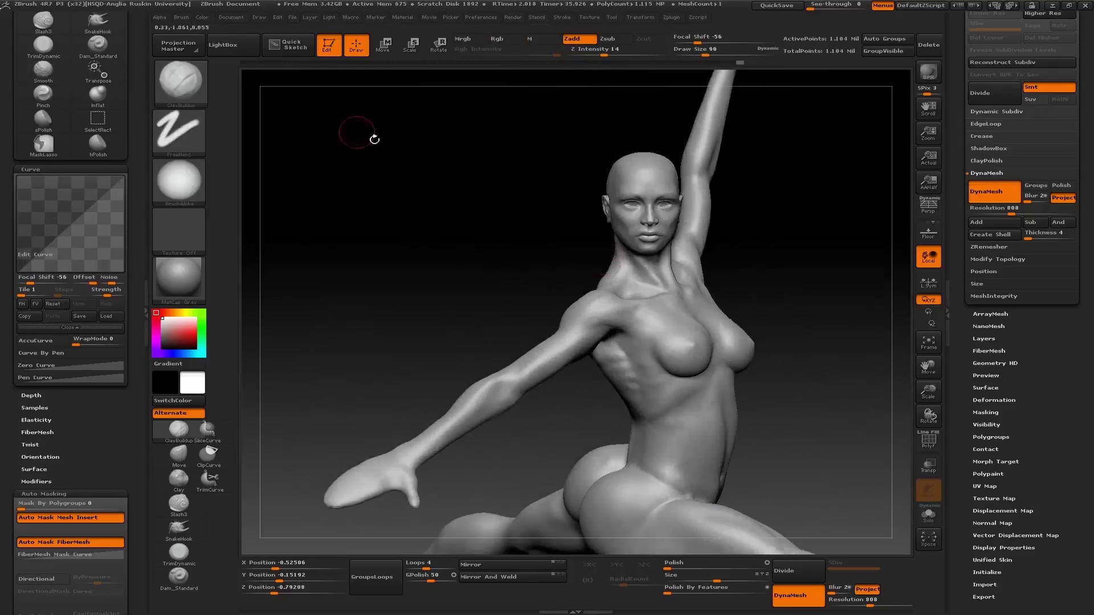
key(b)
key(m)
key(v)
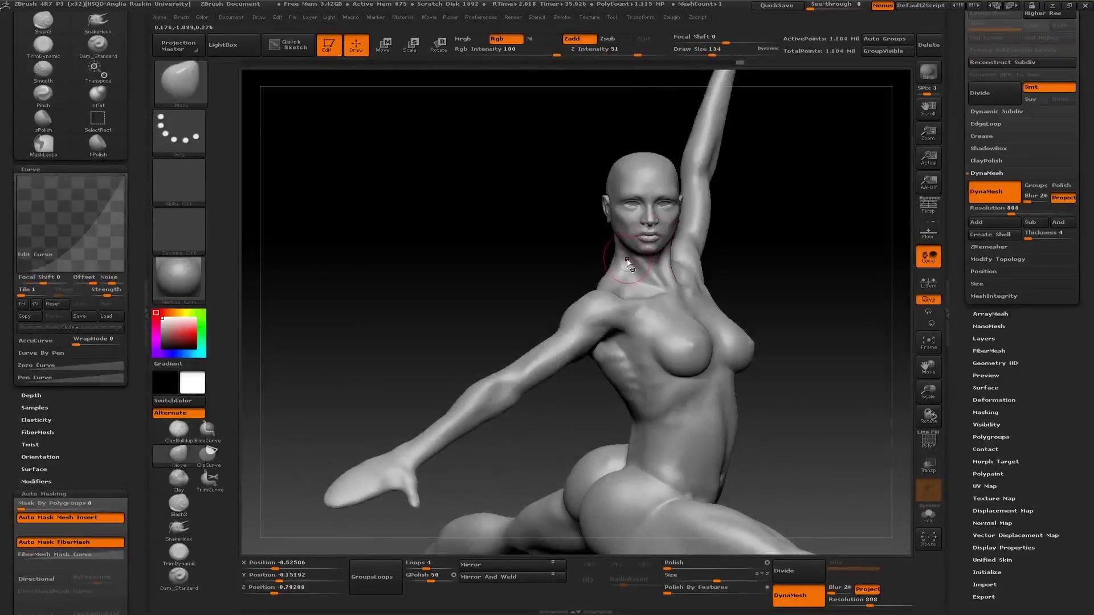
drag(637, 54, 612, 52)
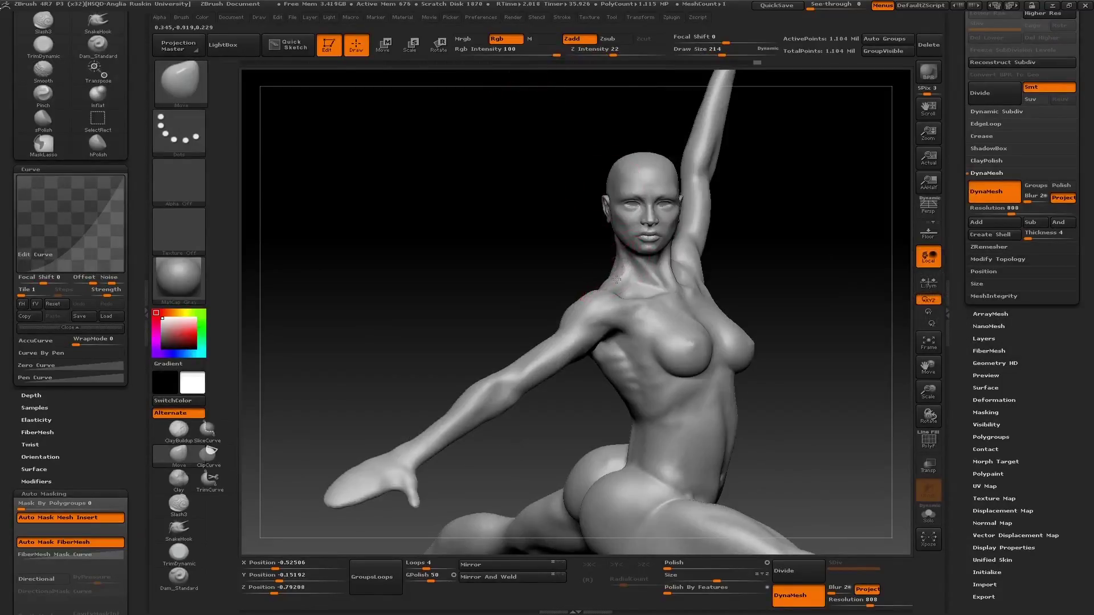
mouse_move(547, 239)
mouse_down()
mouse_move(516, 263)
mouse_move(589, 240)
mouse_move(567, 274)
mouse_up()
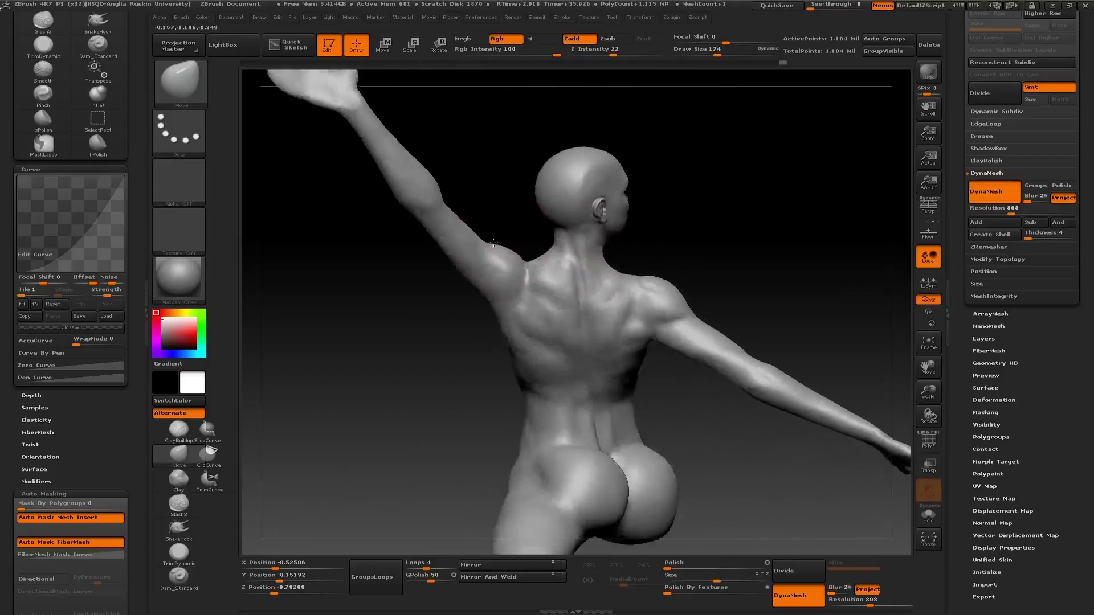
mouse_move(462, 331)
mouse_down()
mouse_move(594, 271)
mouse_move(623, 283)
mouse_up()
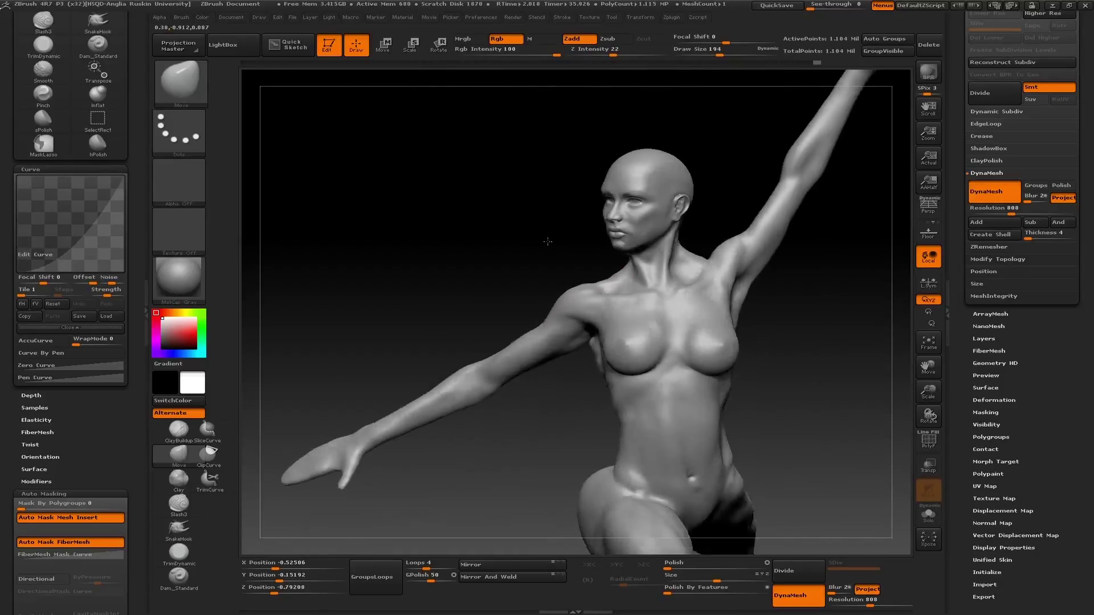
mouse_move(446, 213)
mouse_down()
mouse_move(611, 281)
mouse_move(650, 258)
mouse_move(498, 262)
mouse_move(539, 249)
mouse_up()
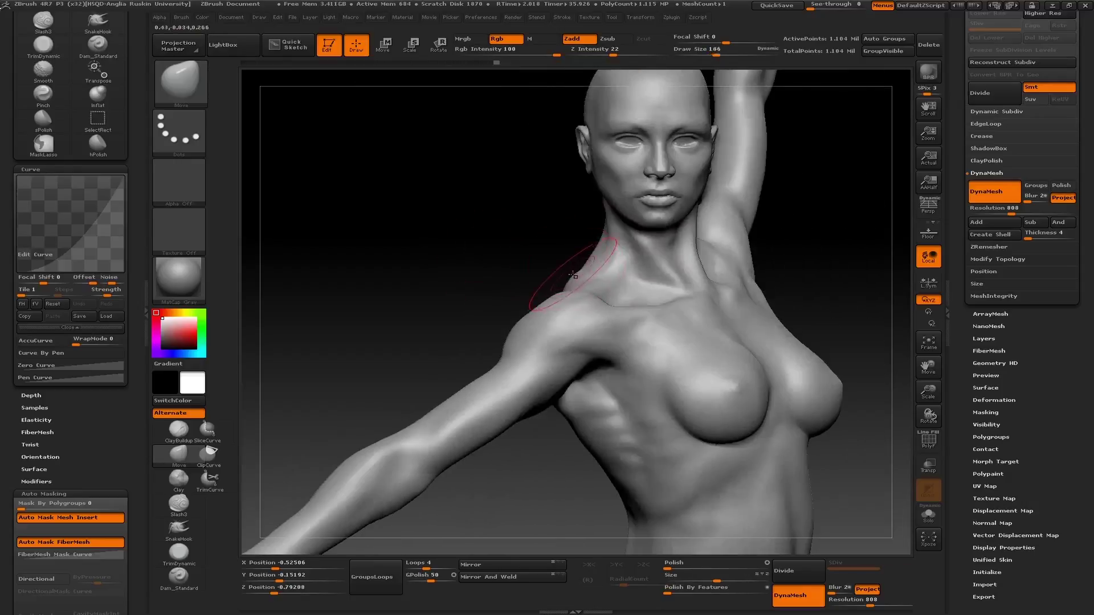
mouse_move(582, 279)
mouse_down()
mouse_move(561, 256)
mouse_move(687, 259)
mouse_move(540, 279)
mouse_up()
key(b)
key(c)
key(b)
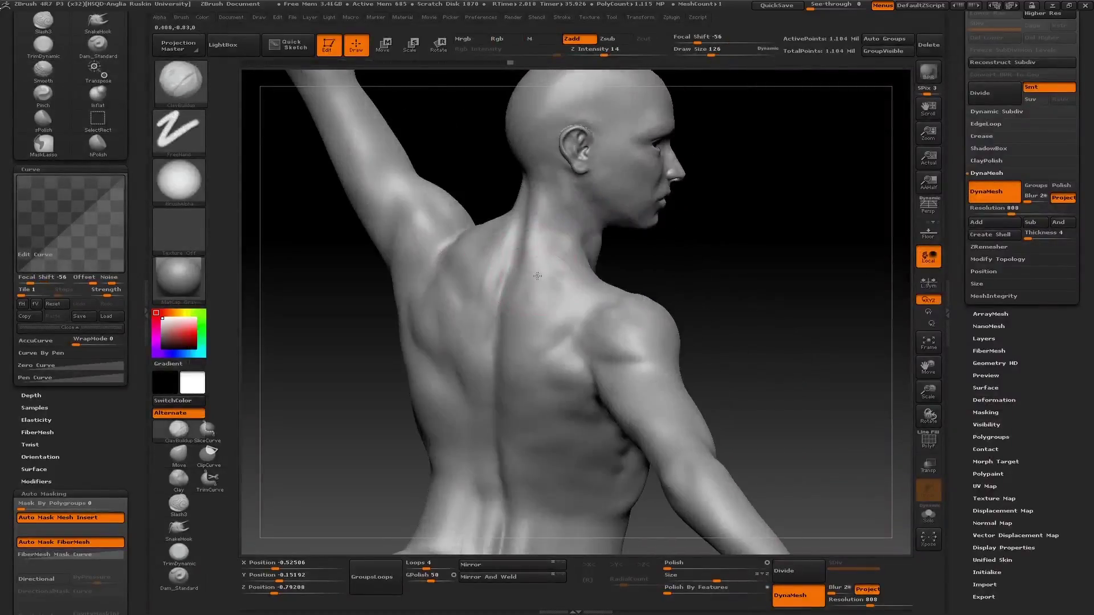
Review the neck, shoulders and chest from several angles, then bring up the Brush palette
drag(655, 273, 488, 253)
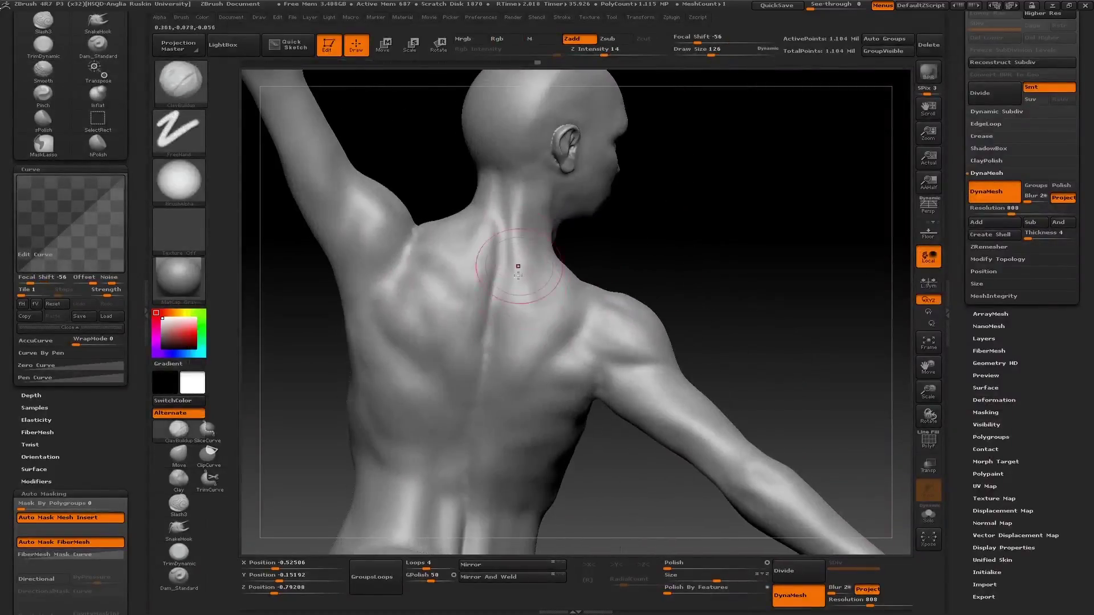
drag(319, 257, 439, 171)
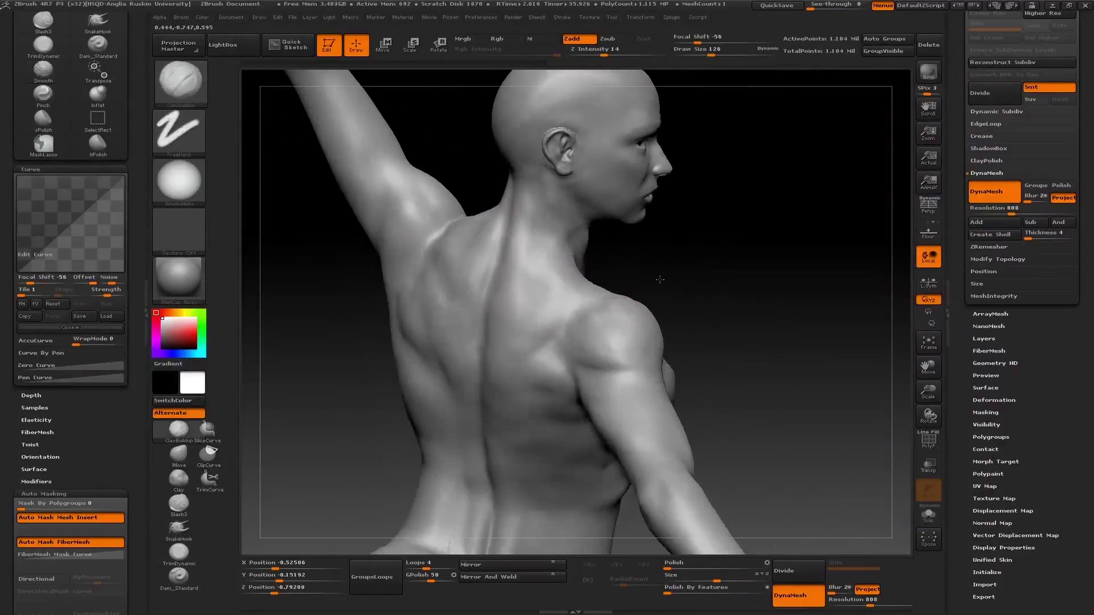
mouse_move(659, 279)
mouse_down()
mouse_move(595, 303)
mouse_move(618, 271)
mouse_up()
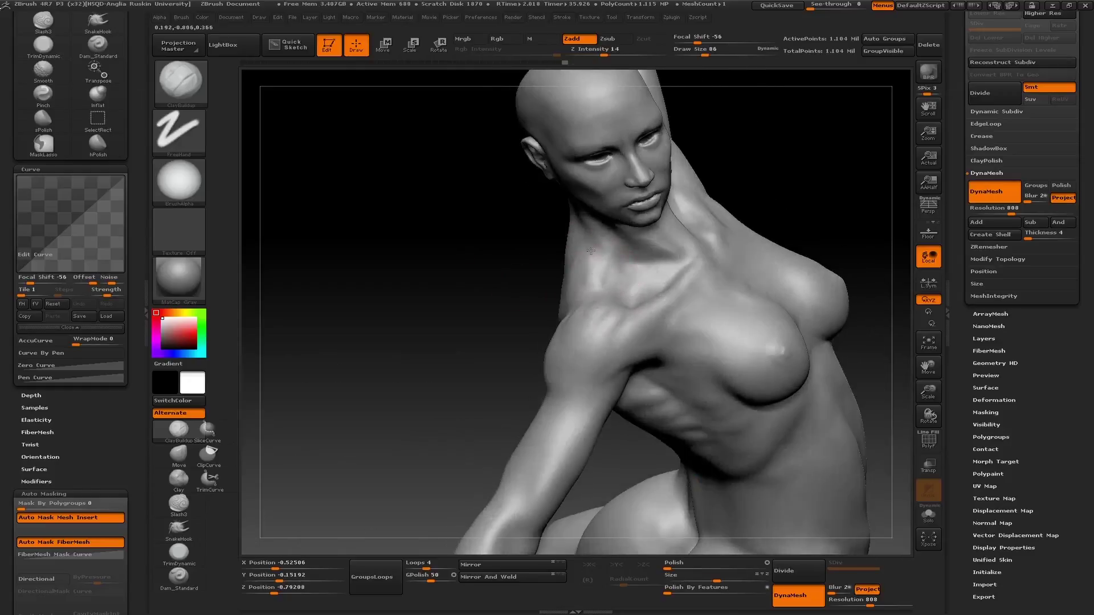
drag(620, 284, 699, 246)
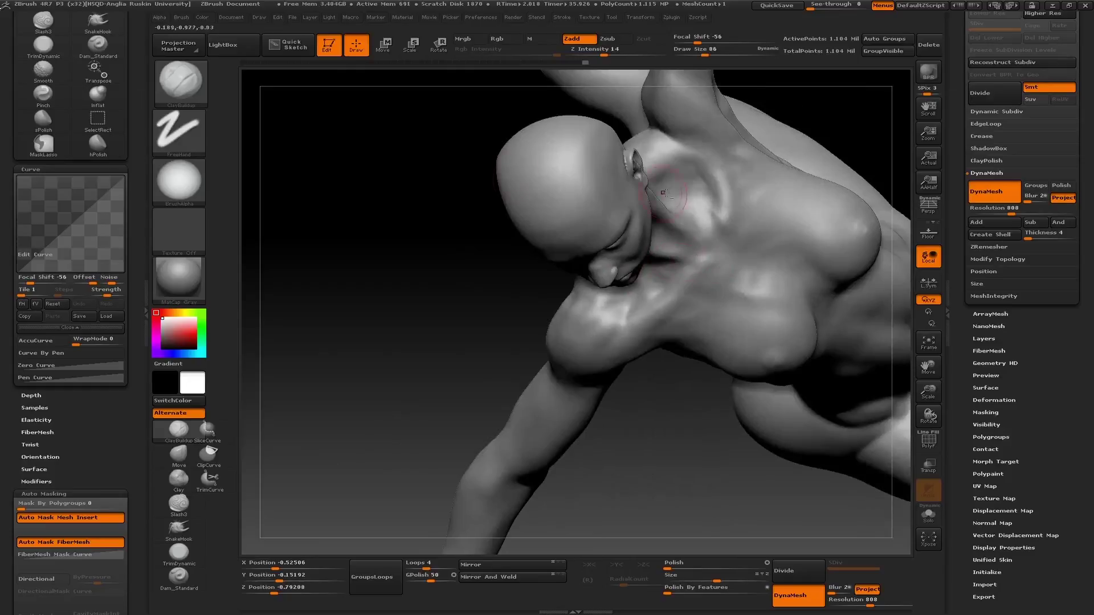
drag(664, 194, 646, 183)
drag(563, 124, 694, 292)
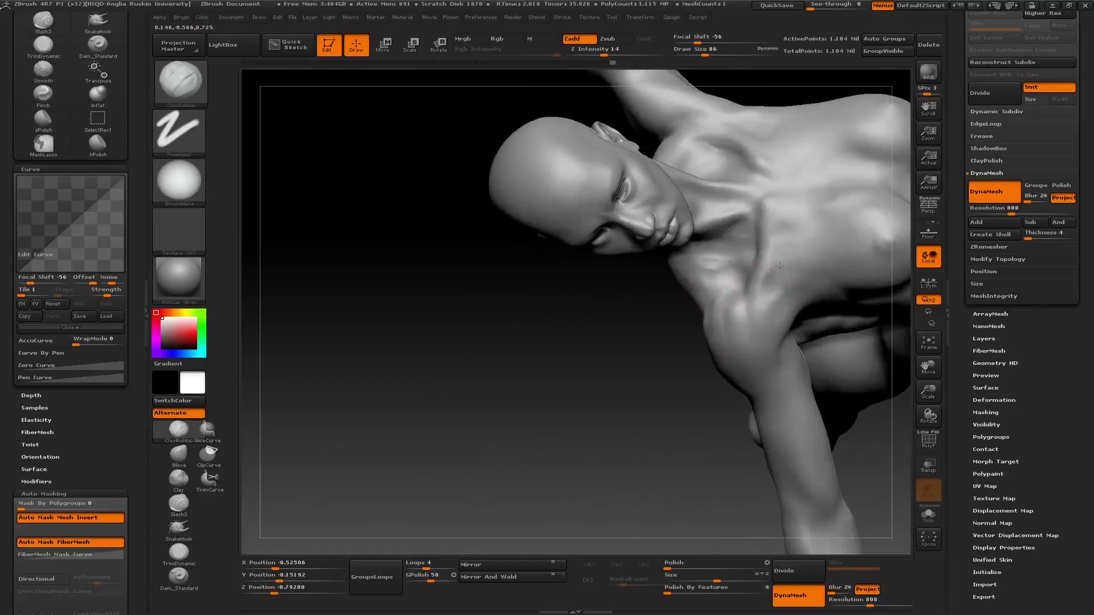
drag(764, 290, 624, 331)
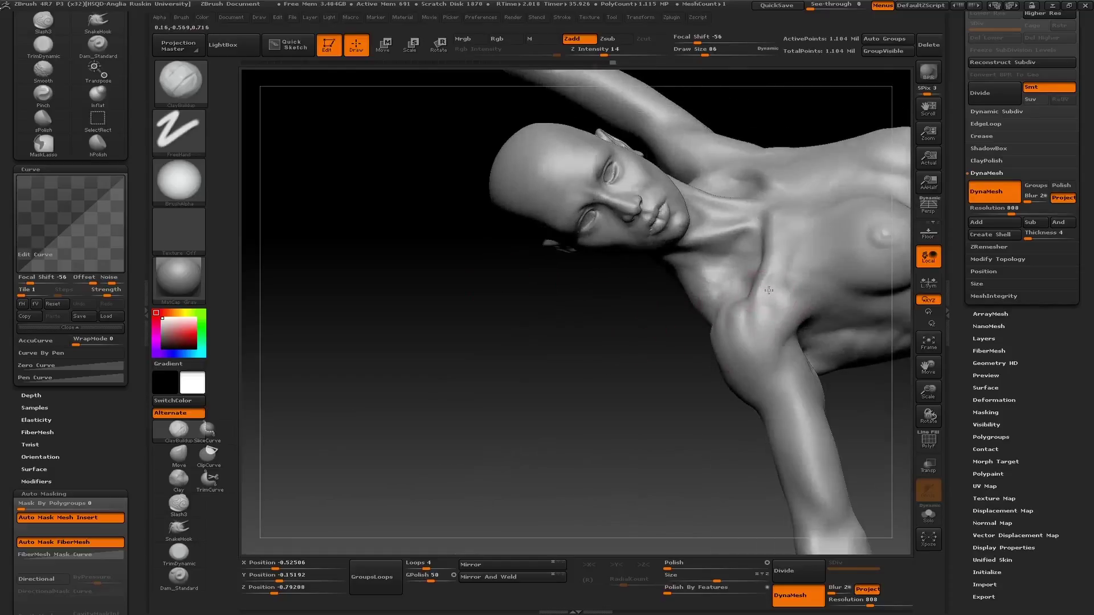
drag(791, 260, 796, 304)
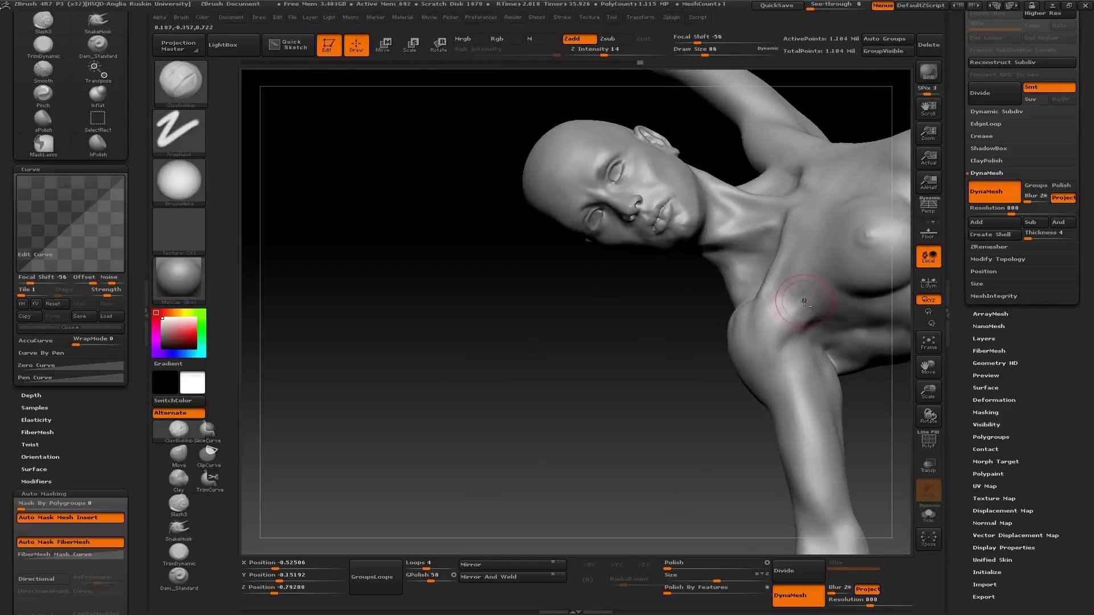
mouse_move(792, 336)
mouse_down()
mouse_move(766, 317)
mouse_move(766, 218)
mouse_up()
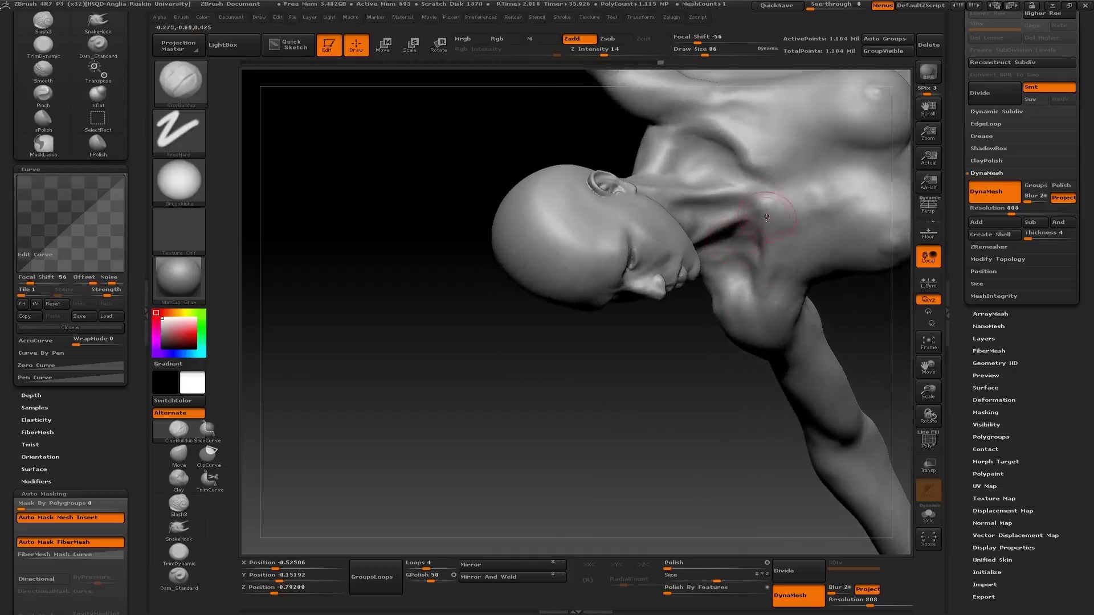
mouse_move(609, 411)
mouse_down()
mouse_move(673, 211)
mouse_move(642, 200)
mouse_up()
click(179, 82)
Carve a crease along the neck with Dam_Standard and orbit to review it
click(395, 94)
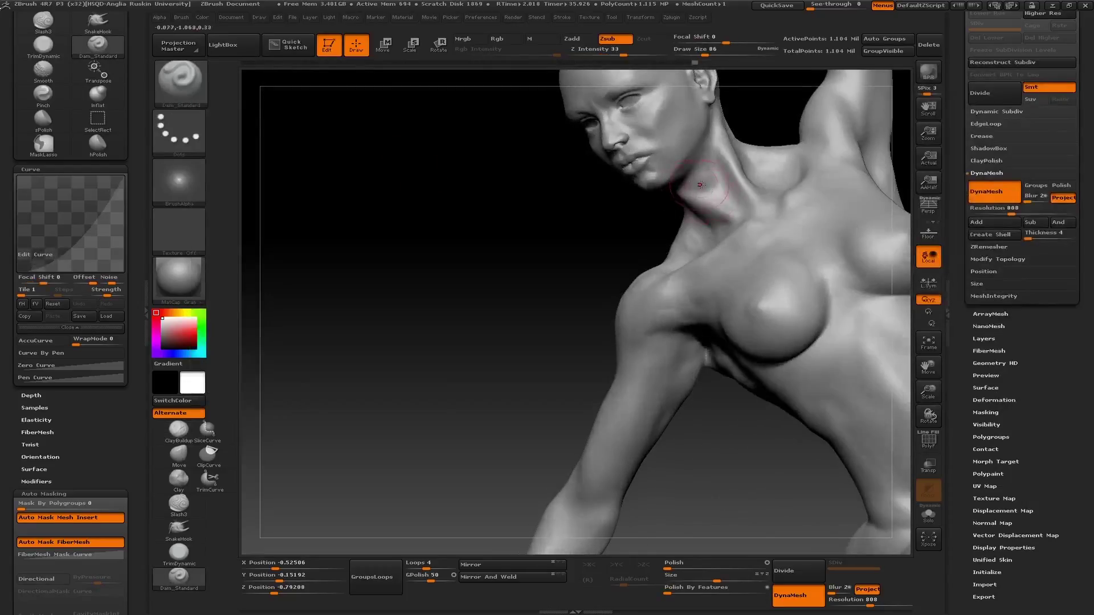
drag(722, 200, 698, 192)
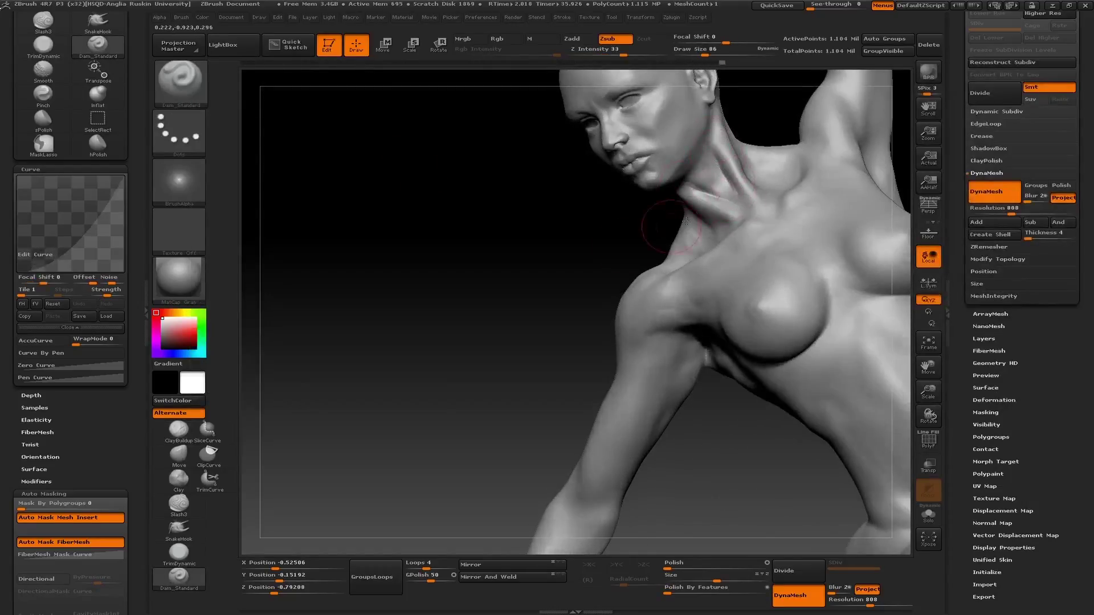
drag(598, 252, 732, 189)
drag(843, 97, 753, 198)
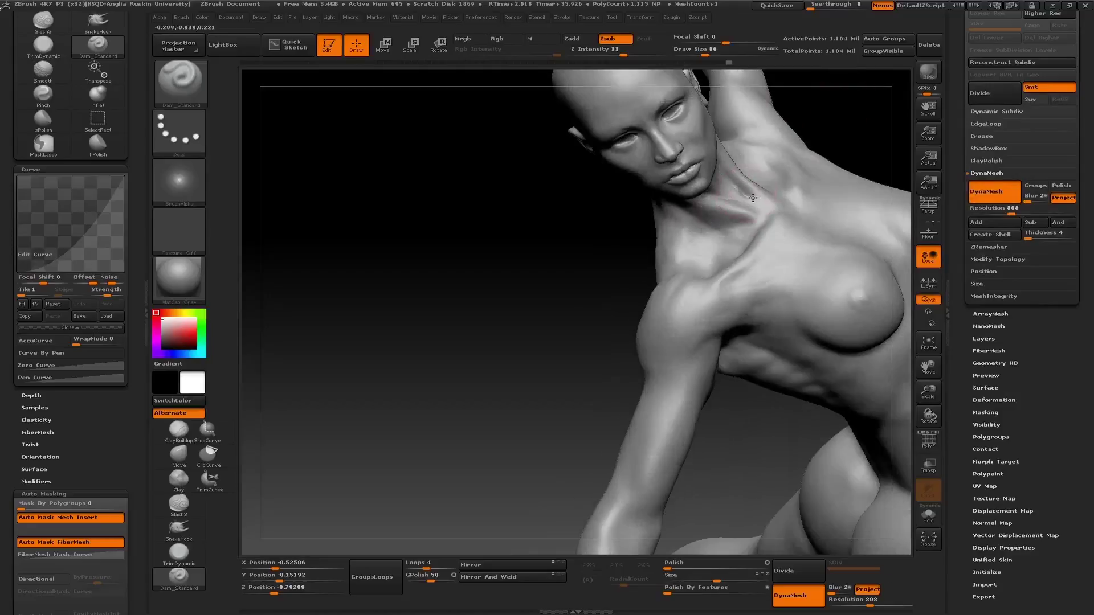
drag(559, 256, 471, 383)
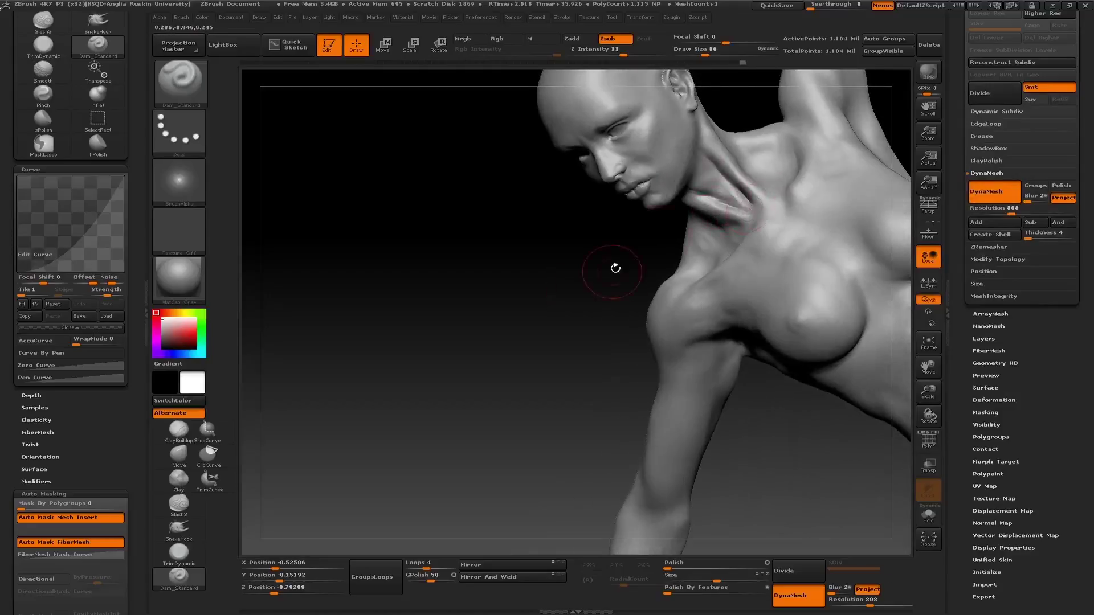
drag(616, 268, 312, 92)
Switch to ClayBuildup and zoom in on the neck and shoulder
key(b)
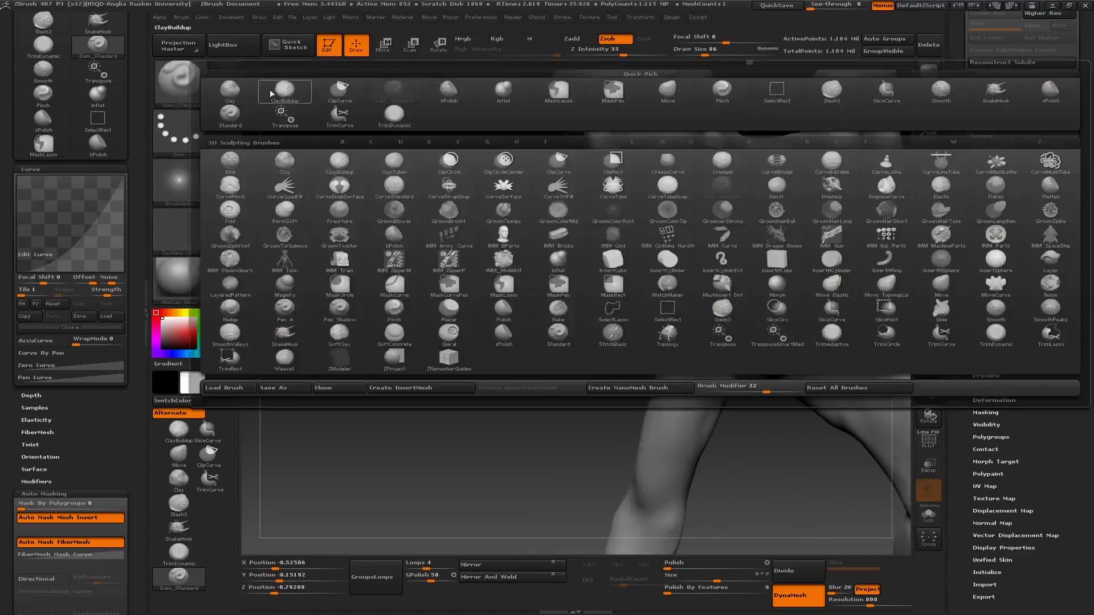
click(272, 92)
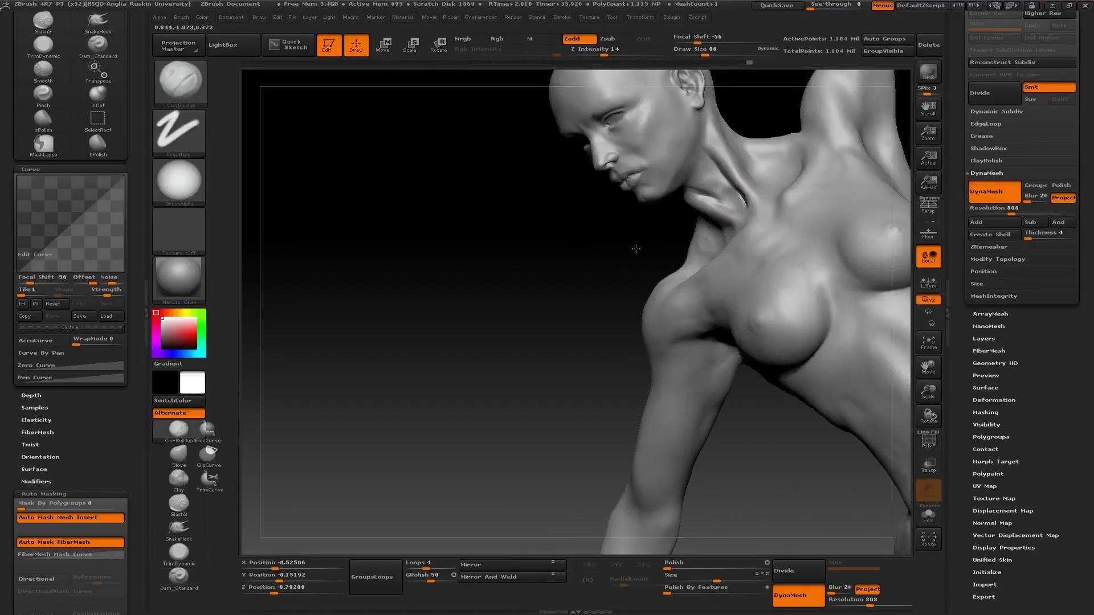
mouse_move(740, 204)
mouse_down()
mouse_move(713, 188)
mouse_move(722, 189)
mouse_up()
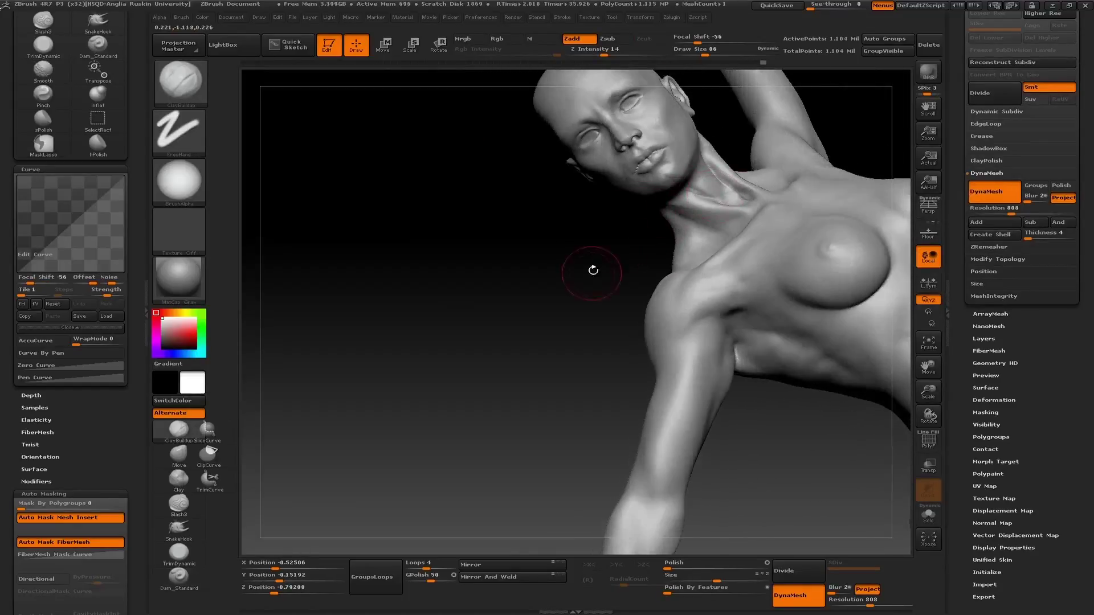
drag(593, 264, 625, 249)
mouse_move(572, 293)
mouse_down()
mouse_move(557, 232)
mouse_move(476, 306)
mouse_move(469, 298)
mouse_move(479, 259)
mouse_move(645, 200)
mouse_up()
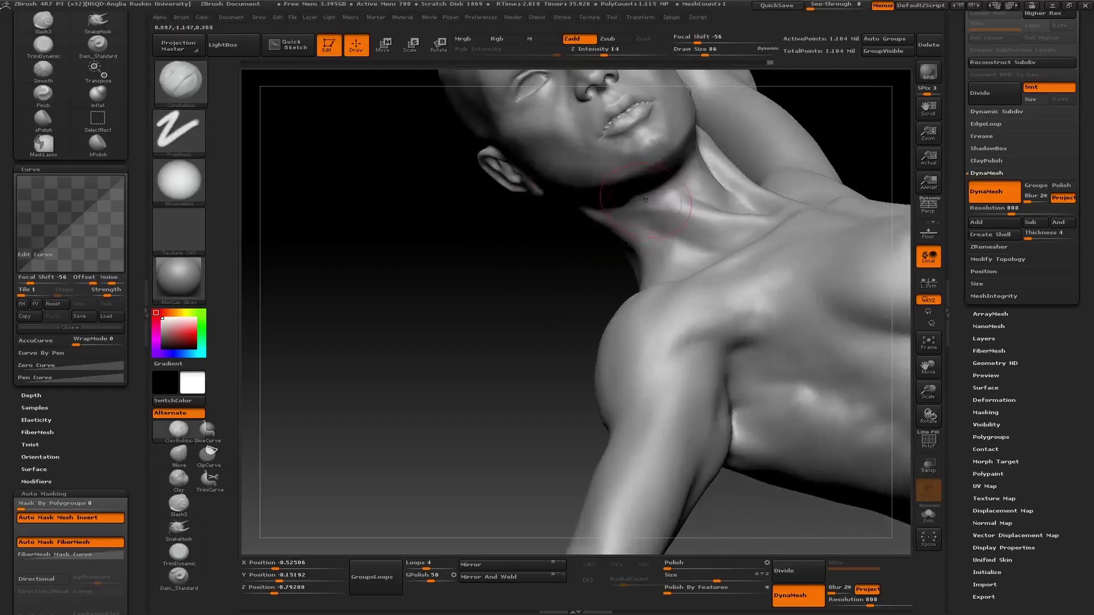
Carve crease lines across the neck with Dam_Standard and soften them
click(179, 82)
click(274, 97)
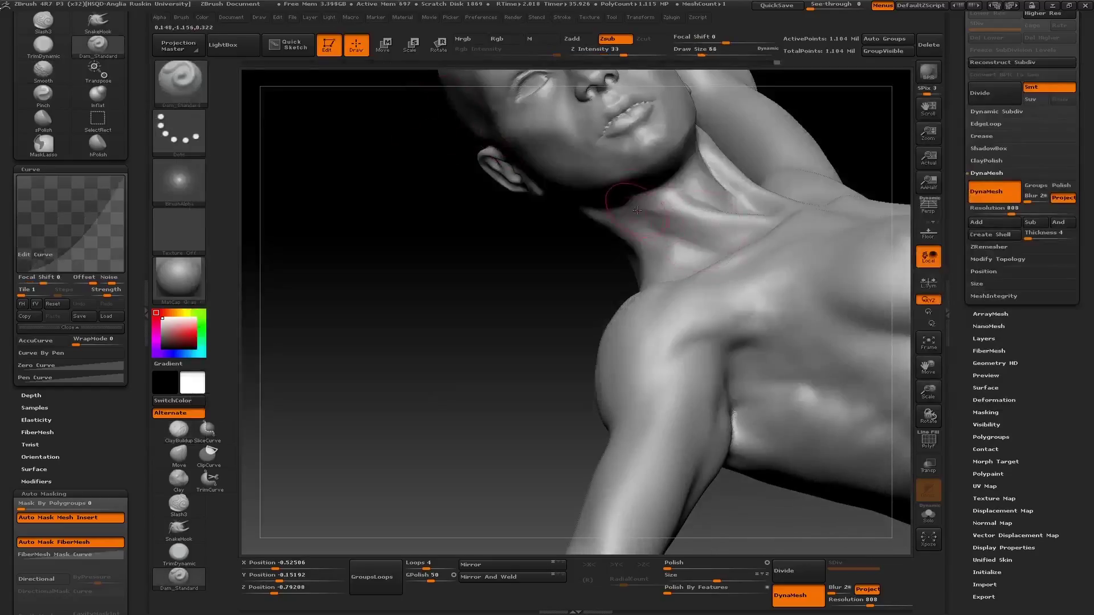
mouse_move(621, 211)
mouse_down()
mouse_move(752, 231)
mouse_move(686, 225)
mouse_up()
drag(519, 275, 598, 207)
mouse_move(744, 241)
mouse_down()
mouse_move(571, 283)
mouse_move(633, 164)
mouse_up()
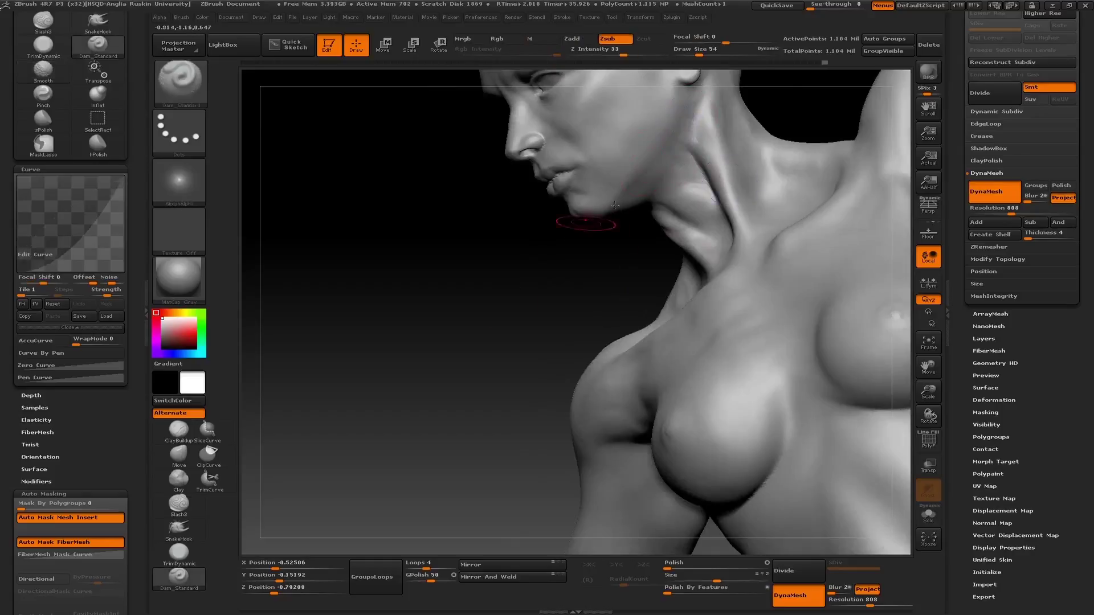
mouse_move(468, 239)
mouse_down()
mouse_move(513, 274)
mouse_move(709, 158)
mouse_move(727, 207)
mouse_up()
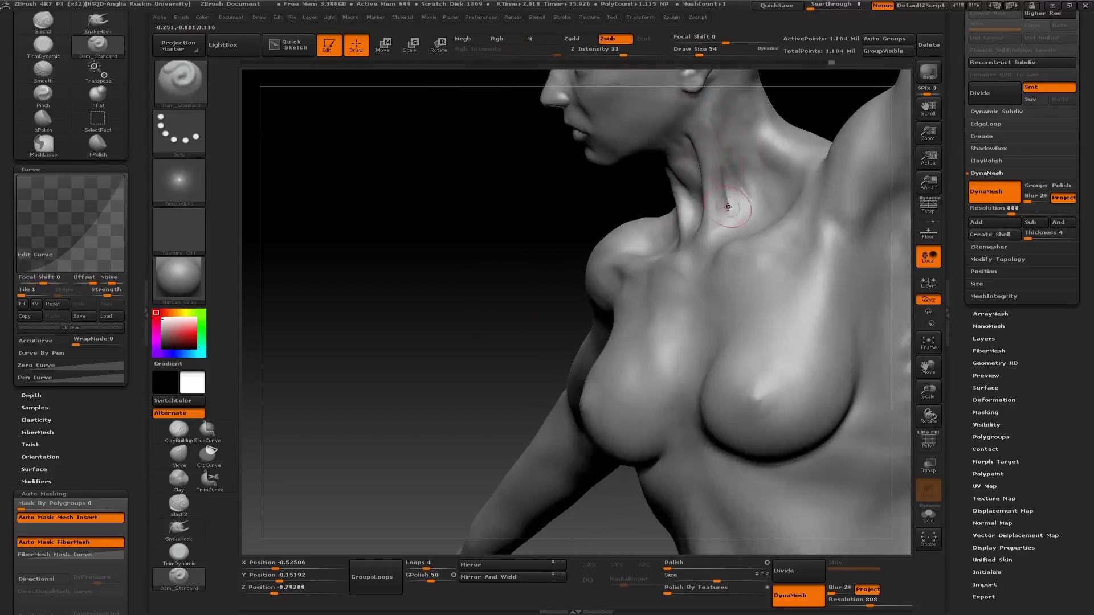
Smooth the neck area, orbit to a frontal view, and lasso-mask the figure
key(shift)
mouse_move(433, 171)
mouse_down()
mouse_move(464, 244)
mouse_move(404, 197)
mouse_move(453, 176)
mouse_move(478, 237)
mouse_move(452, 214)
mouse_move(445, 180)
mouse_move(427, 190)
mouse_move(531, 211)
mouse_move(411, 203)
mouse_up()
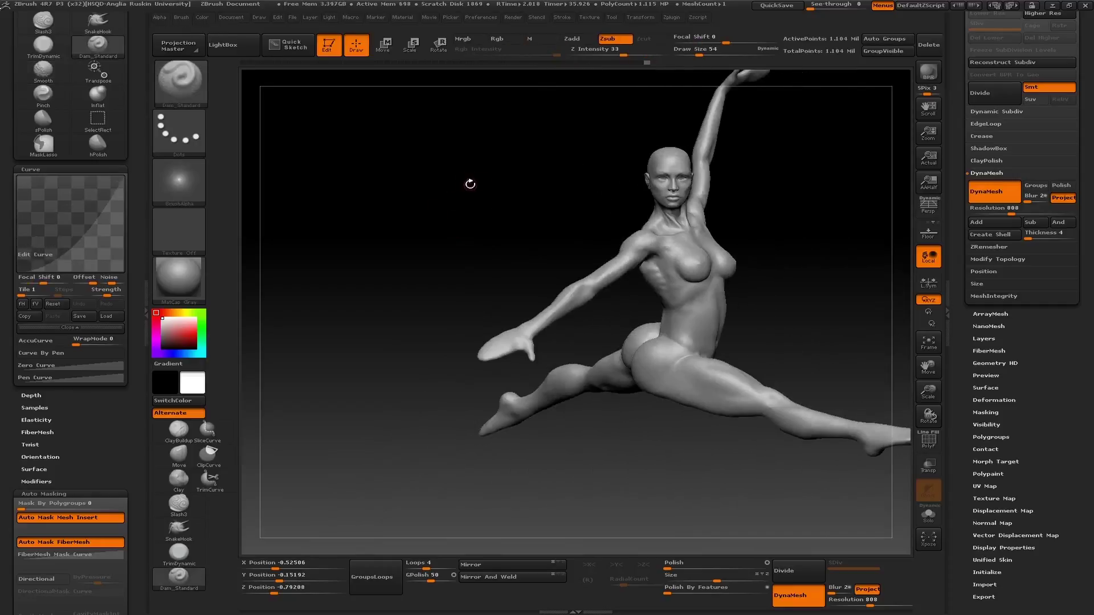
mouse_move(470, 183)
mouse_down()
mouse_move(508, 170)
mouse_move(602, 232)
mouse_up()
key(ctrl)
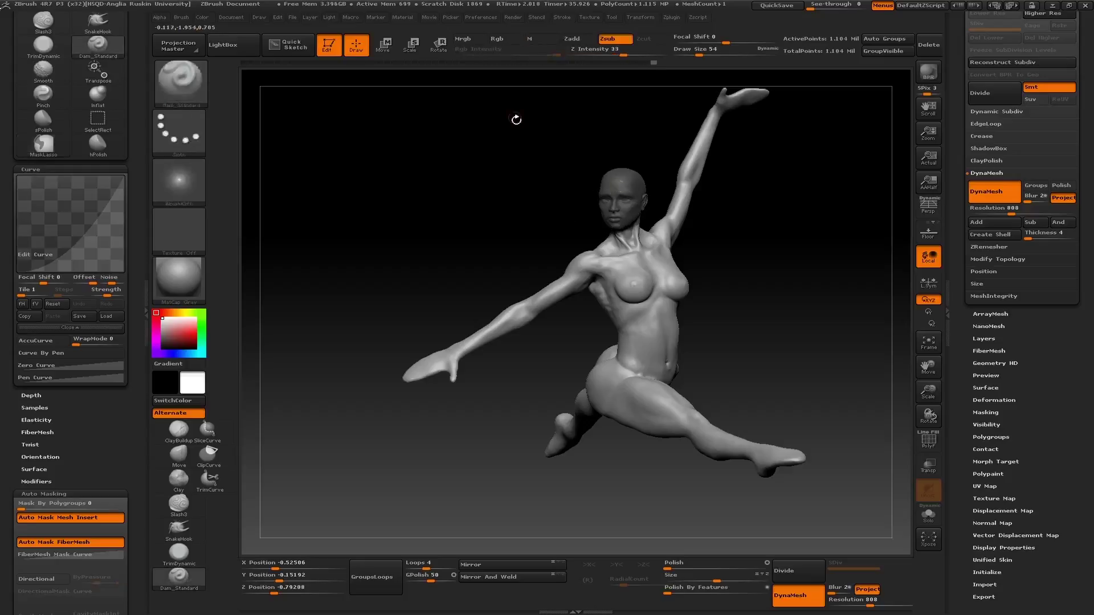
drag(489, 249, 506, 212)
Draw a transpose line across the head, clear the mask, and zoom in on head and shoulders
key(w)
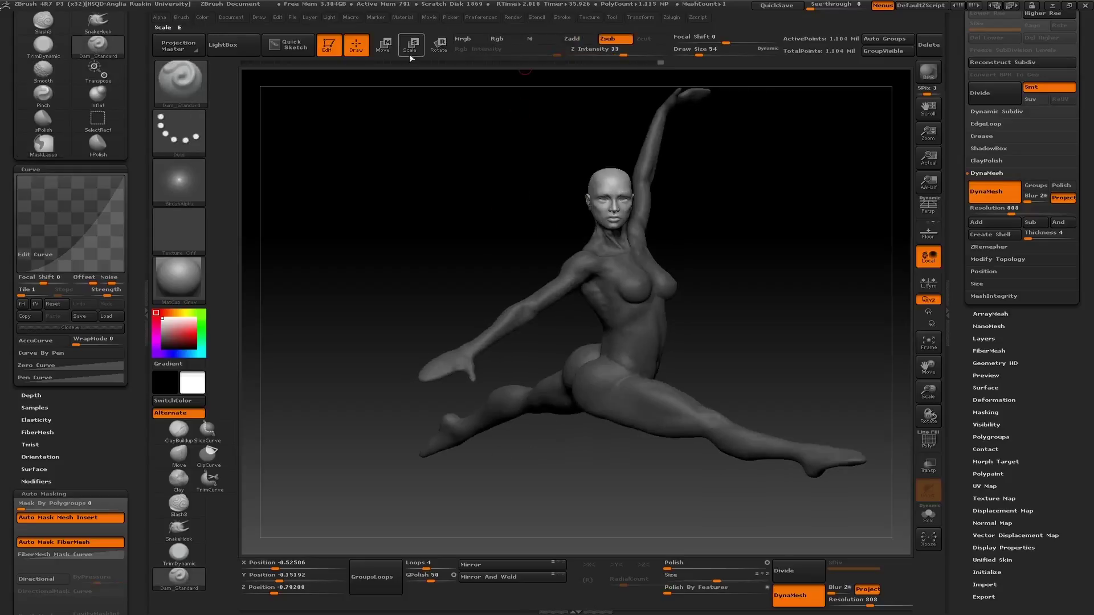
drag(600, 97, 602, 188)
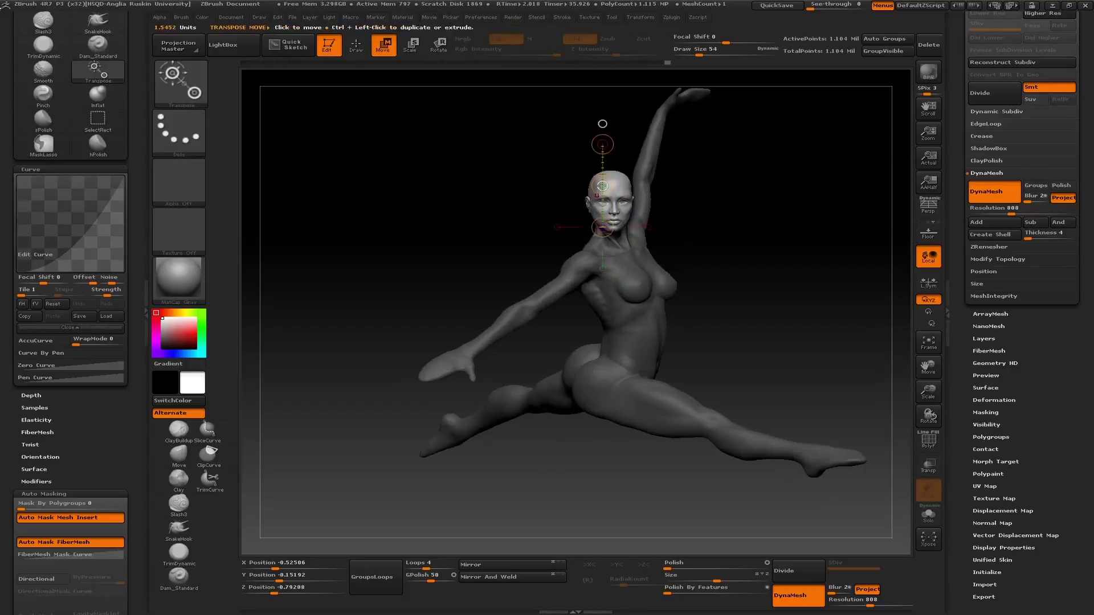
drag(585, 197, 671, 197)
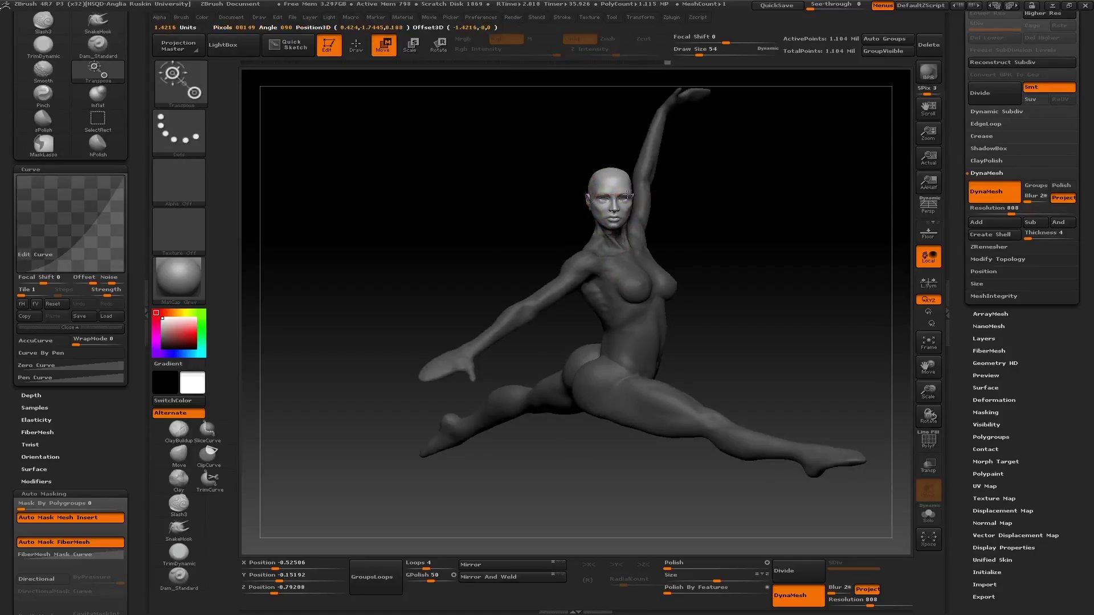
ctrl+click(459, 246)
alt+drag(459, 245, 476, 266)
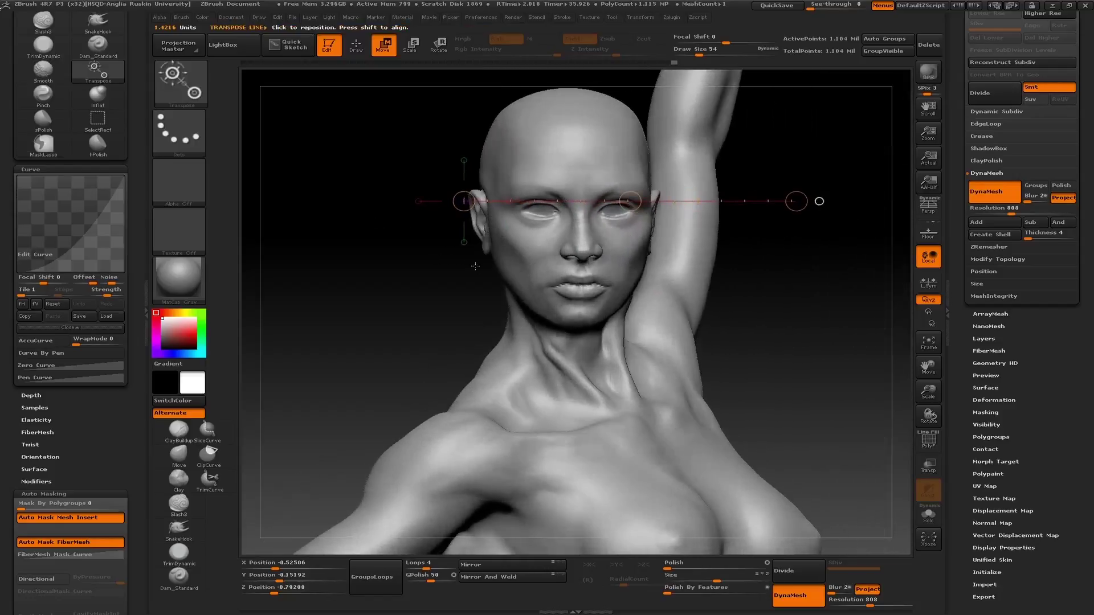
With the Move brush, pull the neck-to-armpit contour down and outward
key(q)
key(b)
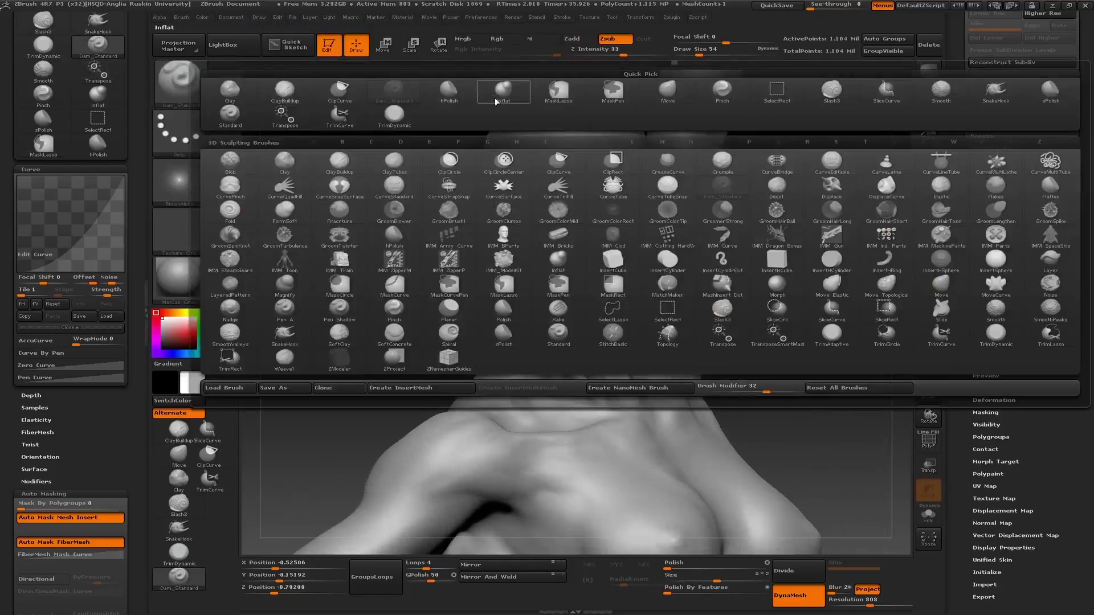
key(m)
key(v)
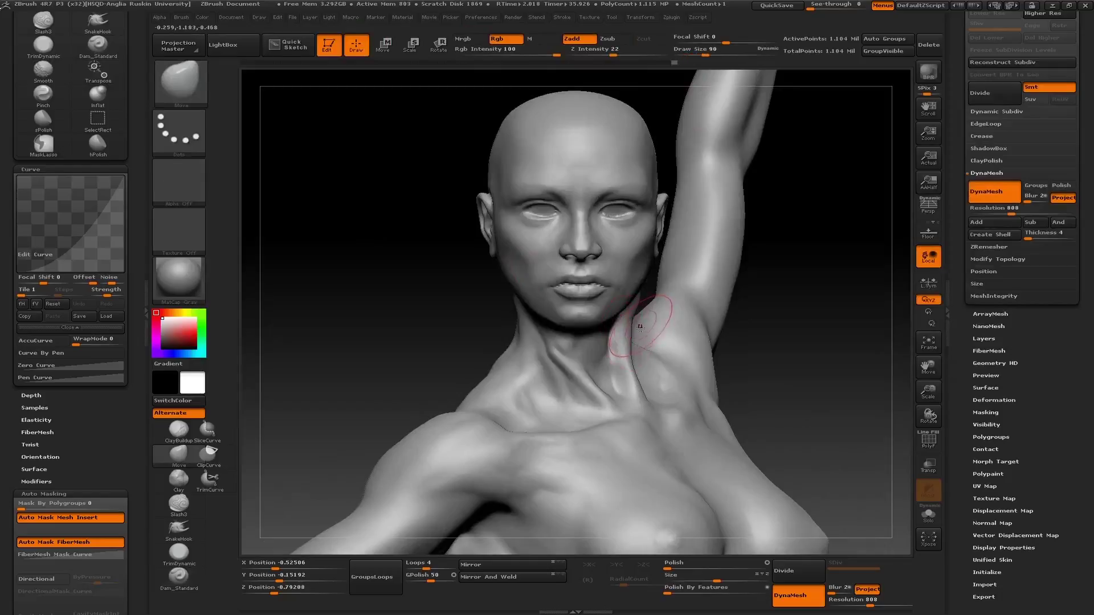
drag(627, 323, 632, 338)
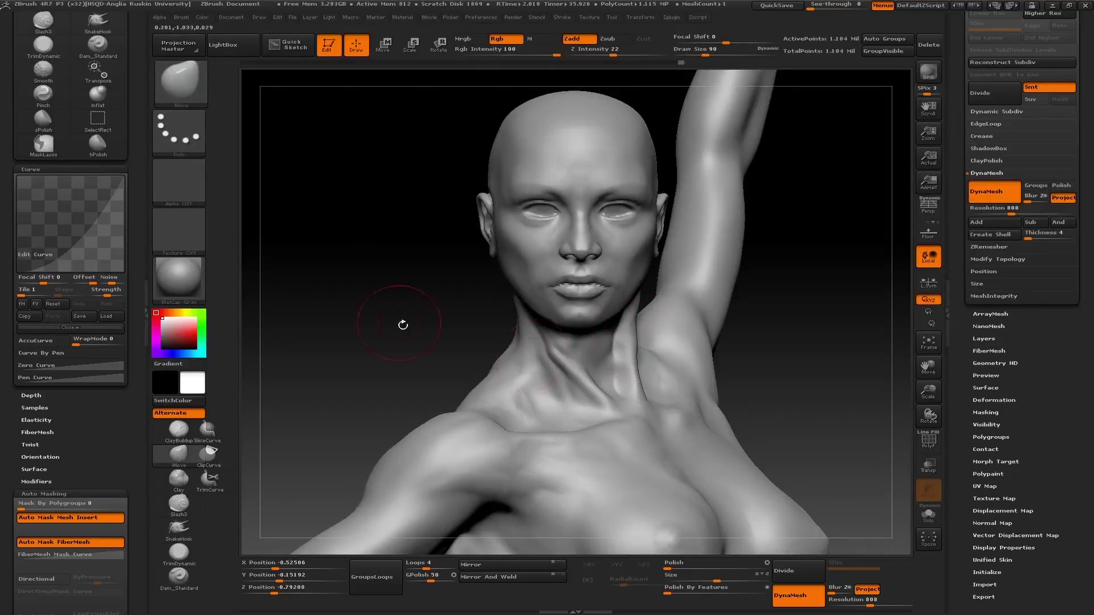
Orbit around the figure to inspect the back of the head, arm and face profile
drag(403, 320, 407, 330)
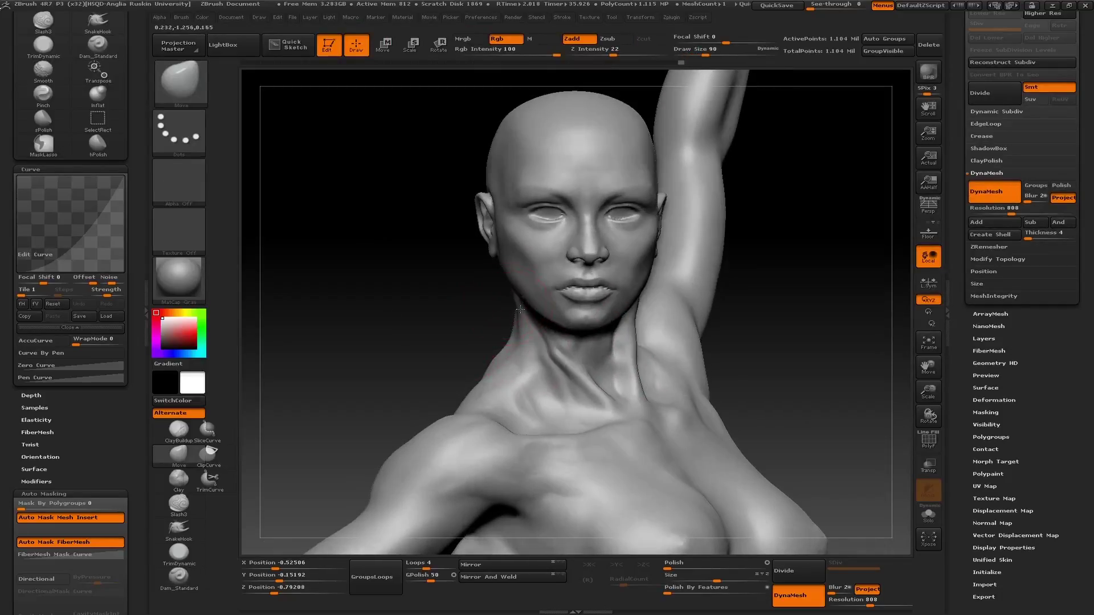
drag(520, 309, 412, 307)
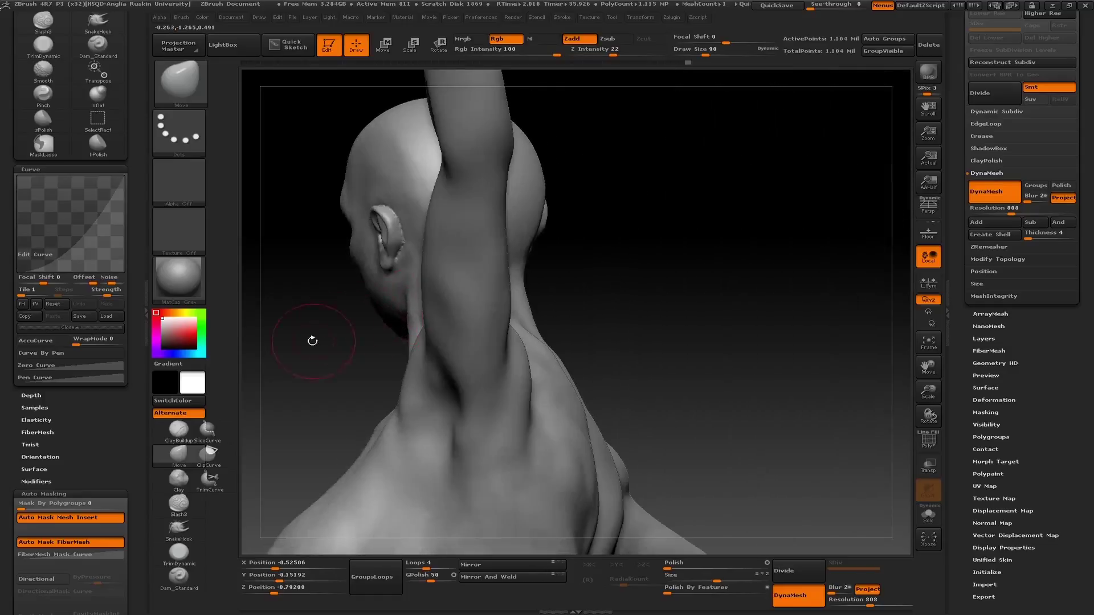
drag(313, 340, 433, 336)
mouse_move(514, 219)
mouse_down()
mouse_move(528, 193)
mouse_move(459, 340)
mouse_move(467, 337)
mouse_move(438, 367)
mouse_move(531, 195)
mouse_move(485, 326)
mouse_move(463, 196)
mouse_move(530, 348)
mouse_up()
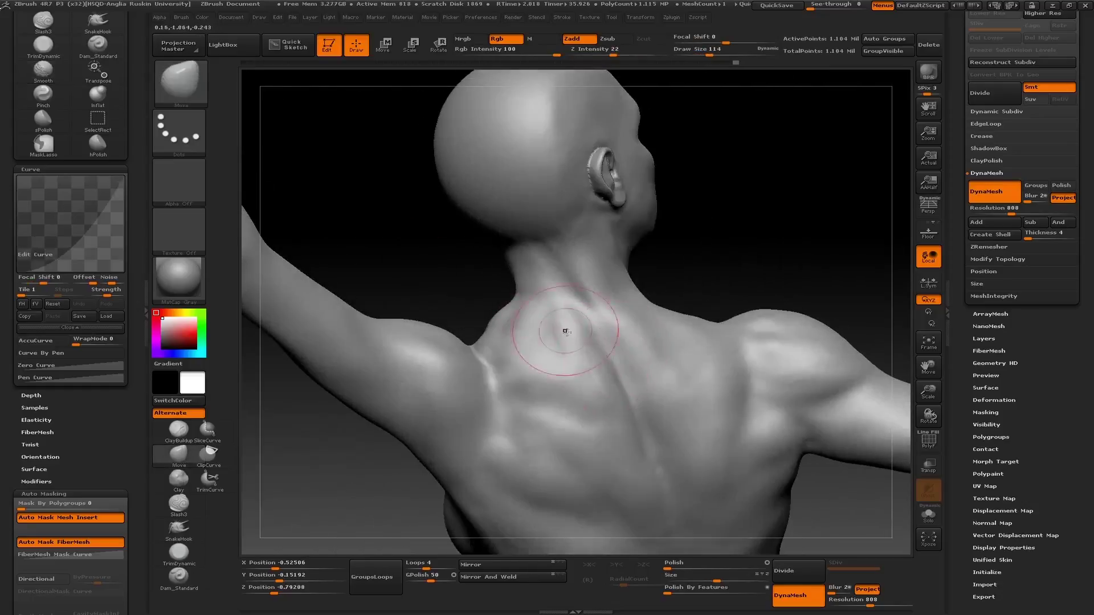
mouse_move(552, 342)
mouse_down()
mouse_move(442, 251)
mouse_move(426, 266)
mouse_move(356, 216)
mouse_up()
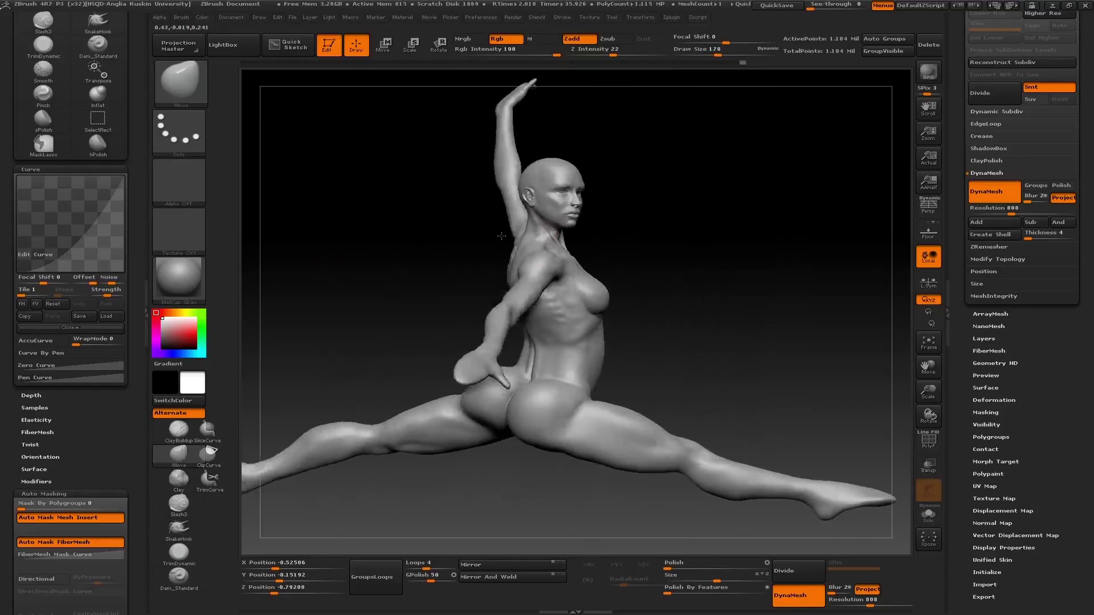
Review the figure from behind, turn on Persp display, and orbit to a front view
mouse_move(536, 242)
mouse_down()
mouse_move(455, 235)
mouse_move(526, 249)
mouse_move(420, 266)
mouse_move(514, 278)
mouse_up()
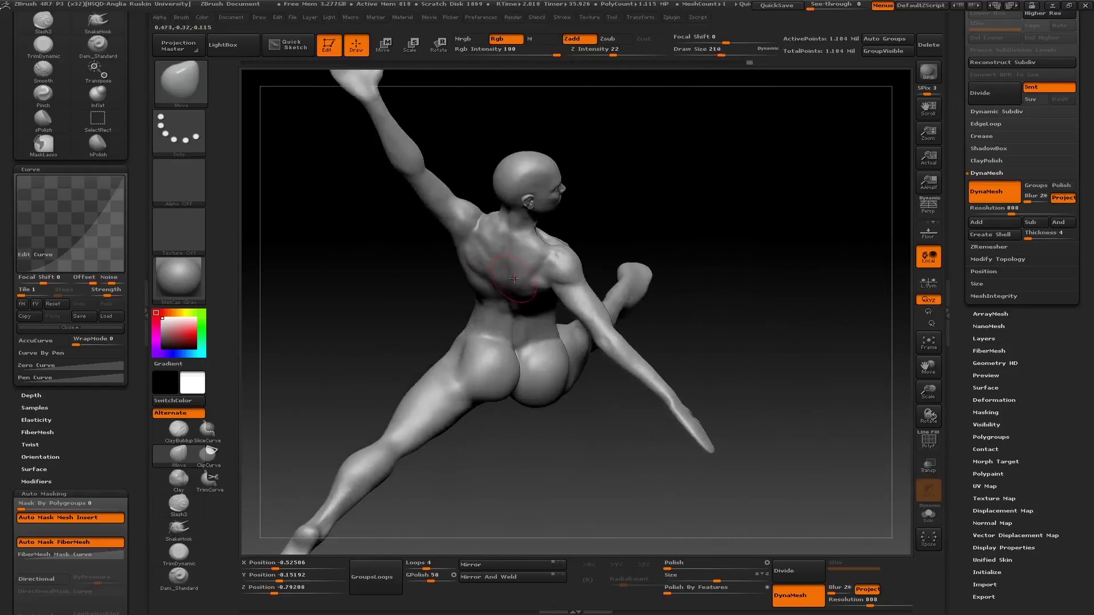
mouse_move(433, 268)
mouse_down()
mouse_move(373, 254)
mouse_move(517, 318)
mouse_up()
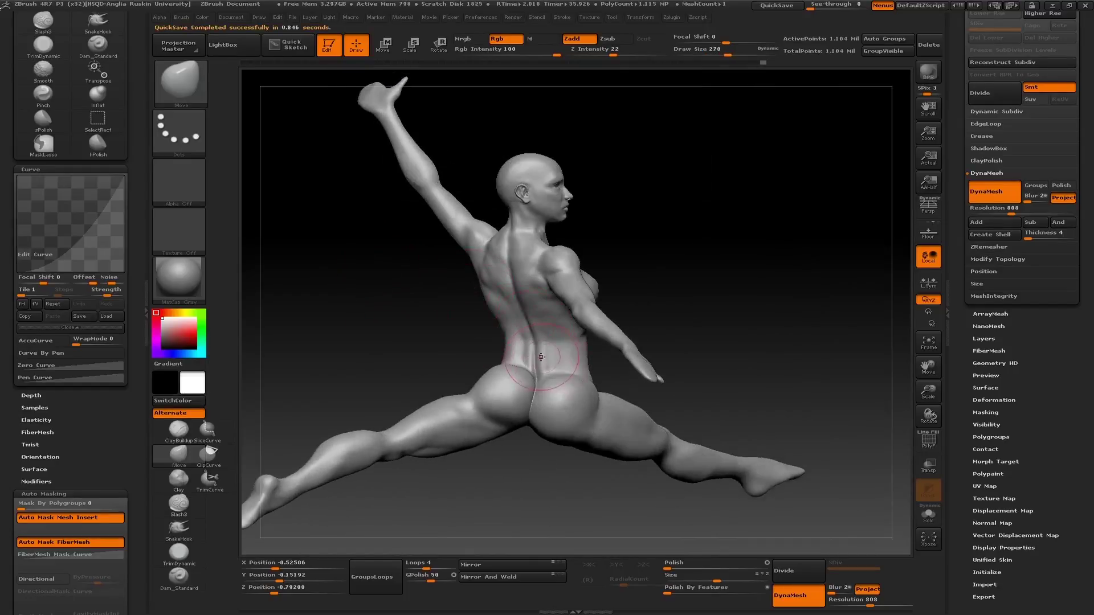
mouse_move(551, 360)
mouse_down()
mouse_move(384, 274)
mouse_move(541, 356)
mouse_move(530, 322)
mouse_move(826, 239)
mouse_up()
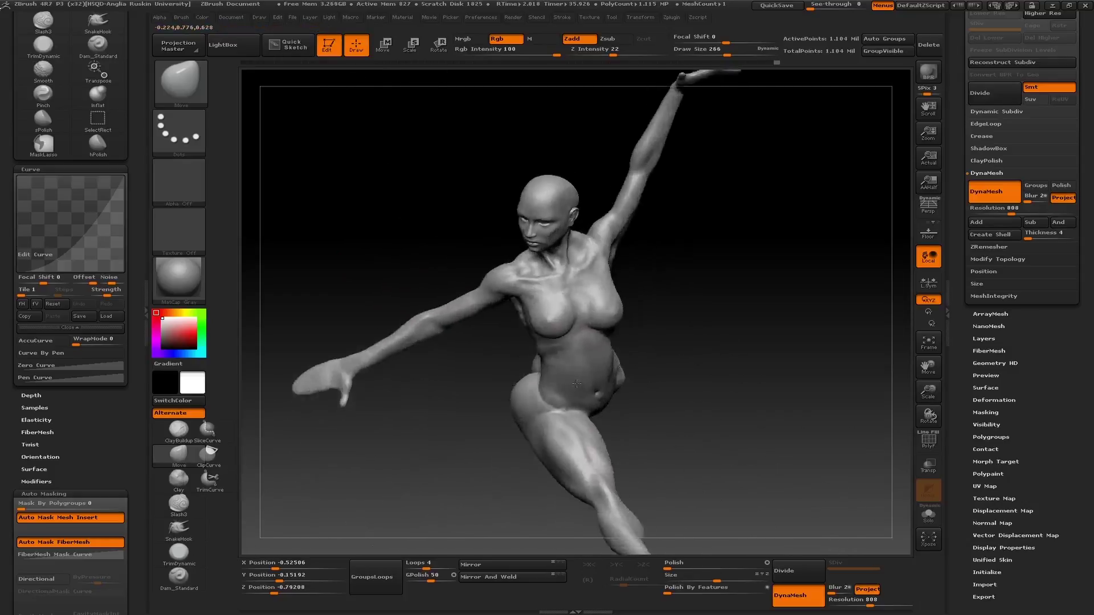
click(927, 204)
mouse_move(783, 171)
mouse_down()
mouse_move(726, 194)
mouse_move(823, 244)
mouse_up()
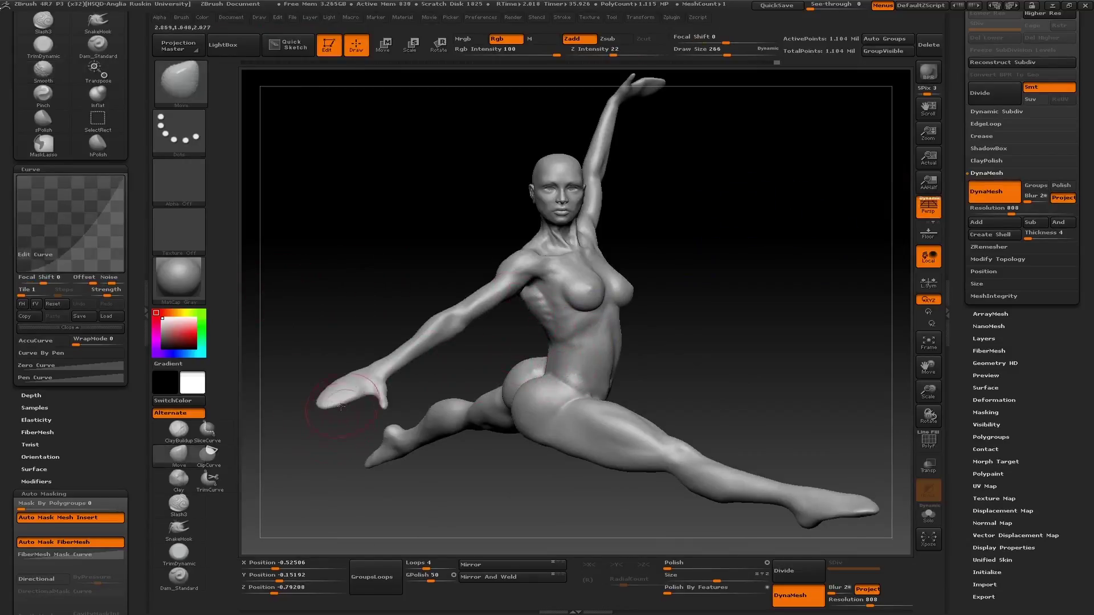
Mask and invert to free the upper body, then try a transpose stretch and undo it
ctrl+drag(291, 446, 699, 123)
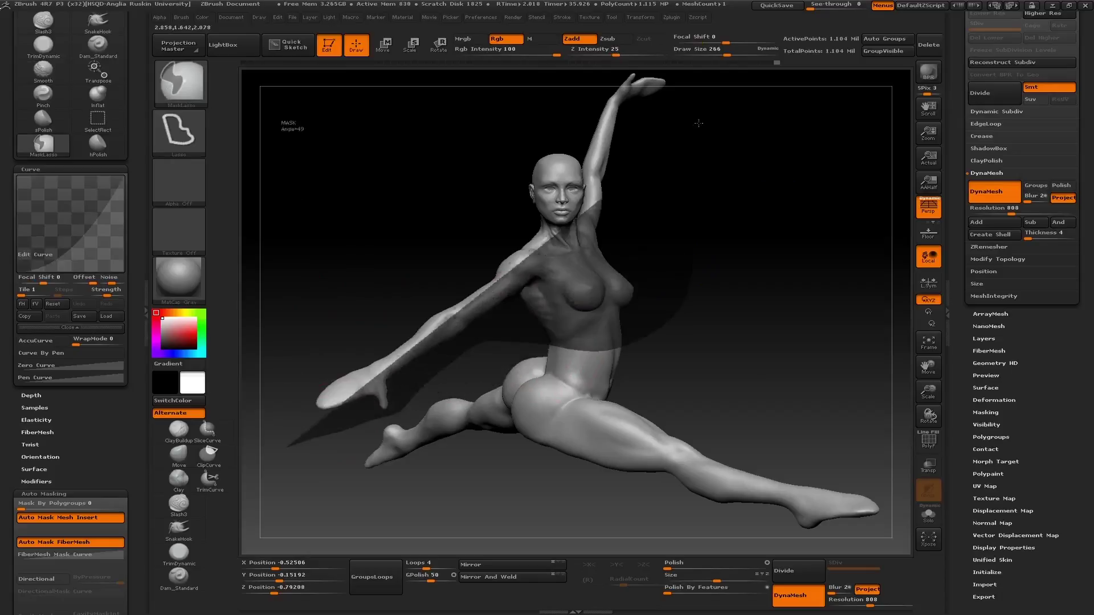
ctrl+drag(699, 123, 302, 450)
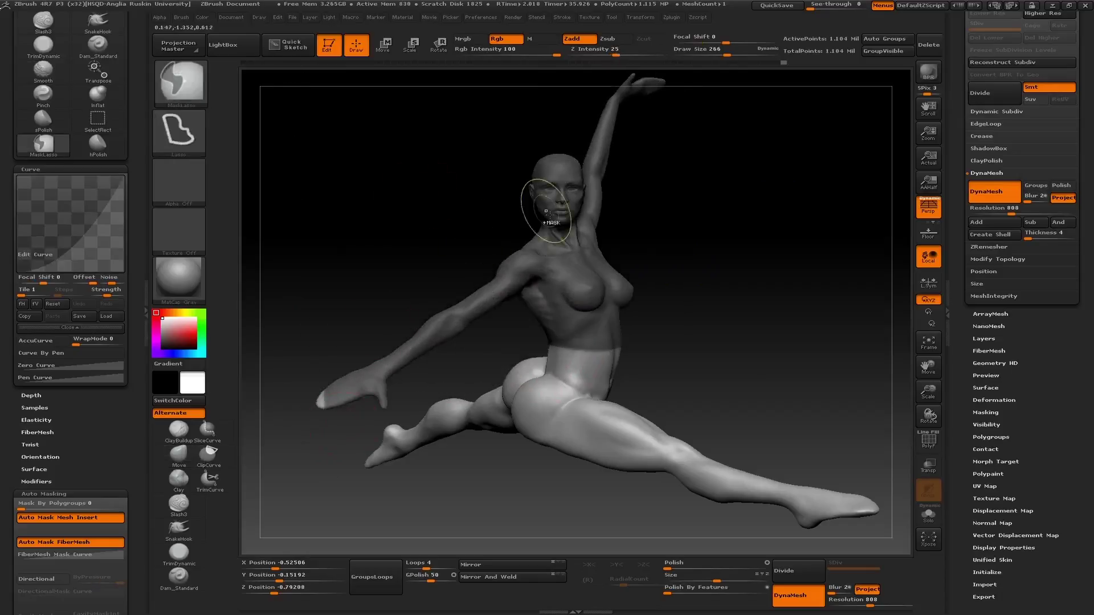
ctrl+click(756, 327)
key(w)
drag(579, 332, 529, 228)
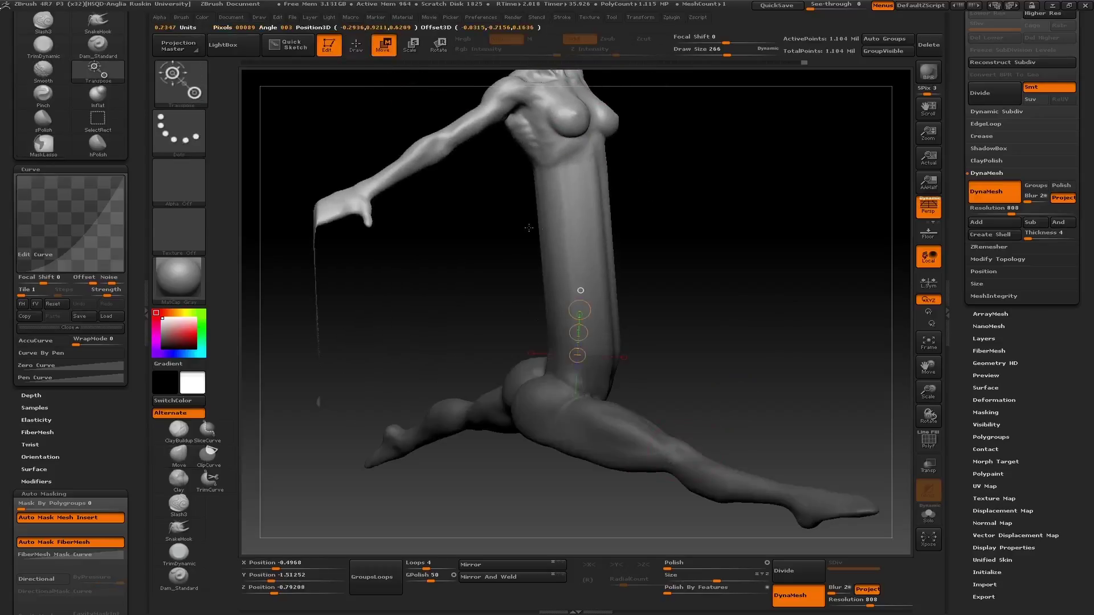
key(ctrl+z)
Keep the lengthened torso pose, return to Draw mode, and zoom in on the torso
ctrl+drag(308, 334, 327, 276)
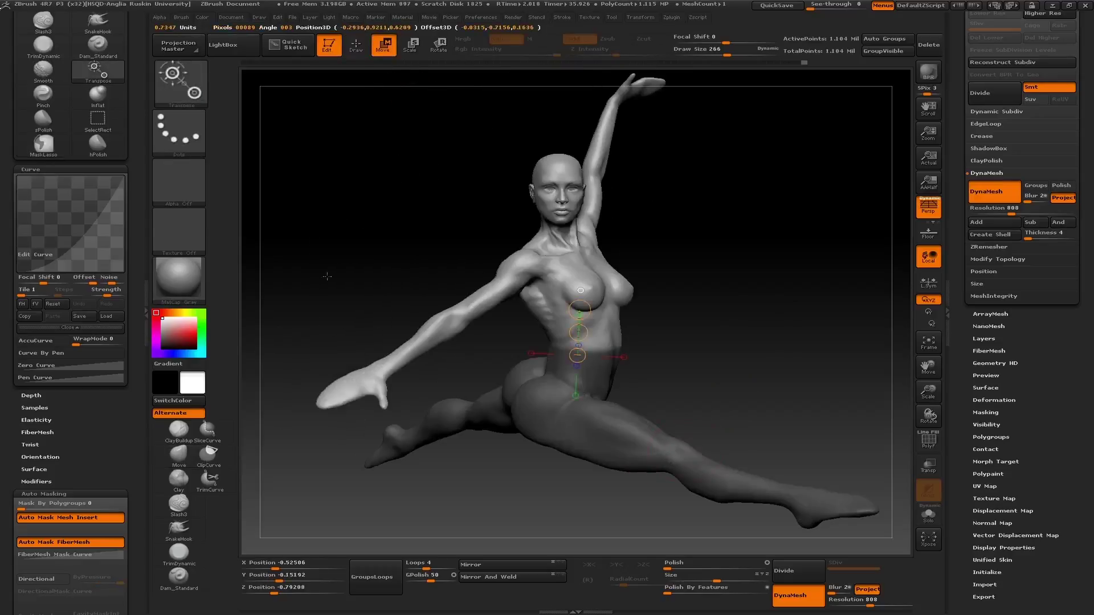
drag(577, 332, 597, 268)
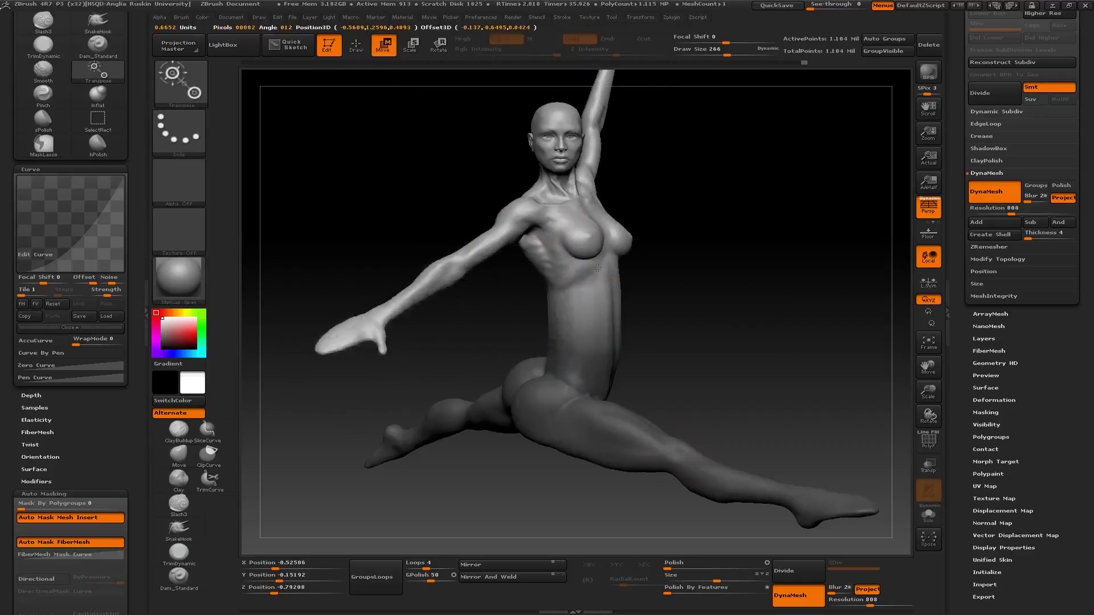
key(ctrl+z)
drag(561, 285, 538, 285)
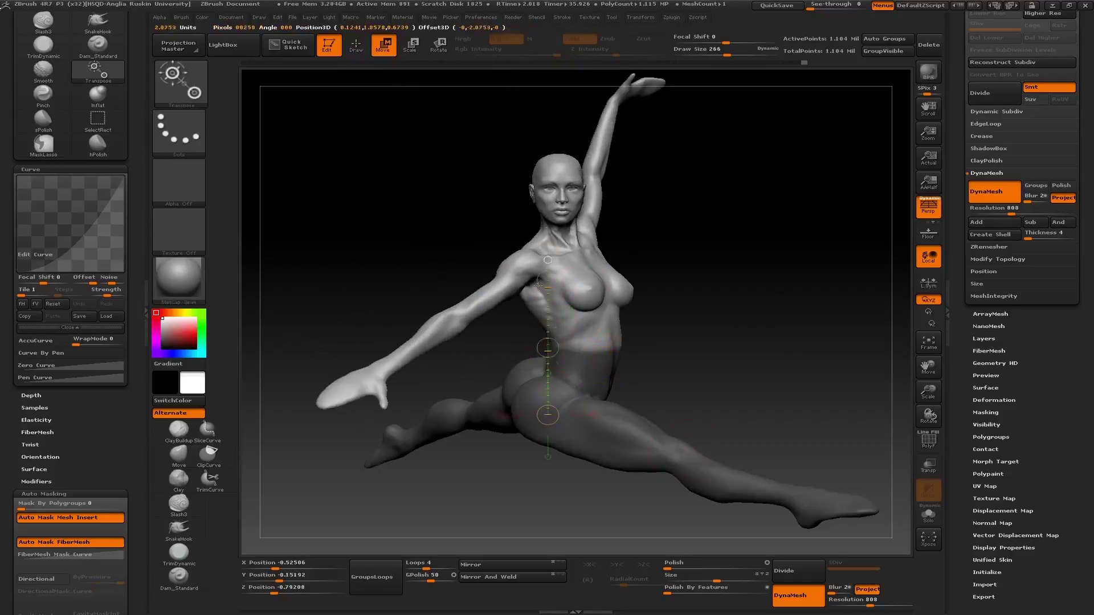
key(ctrl+shift+z)
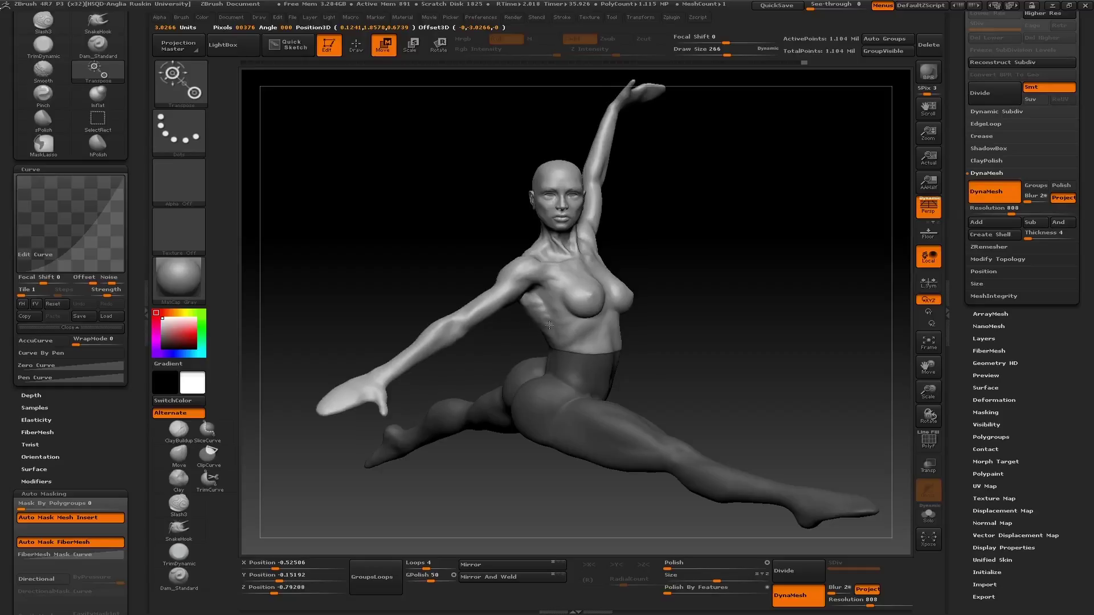
key(ctrl+z)
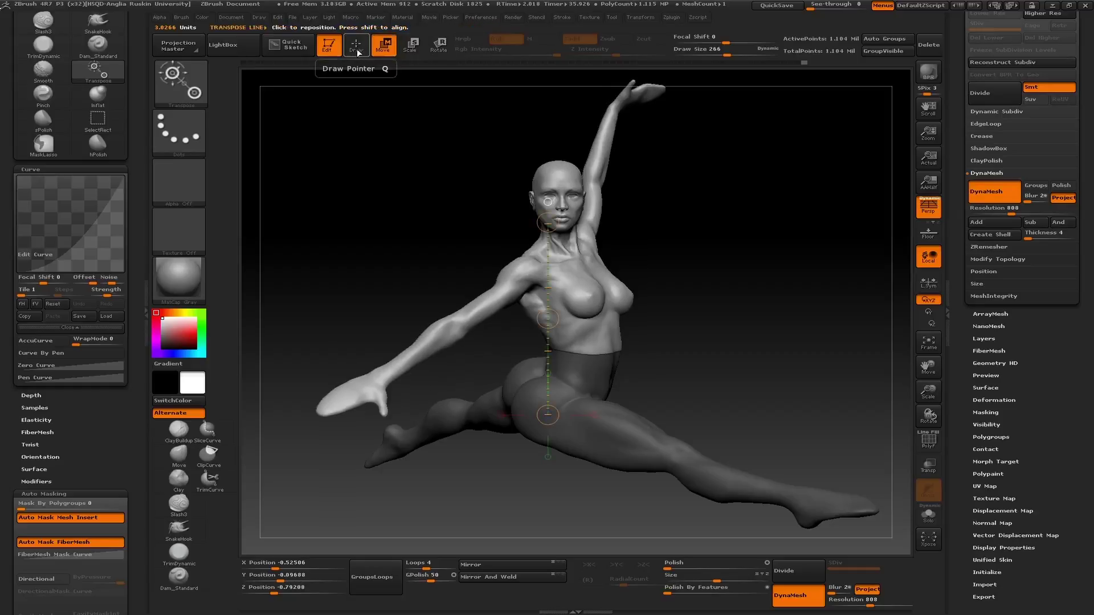
click(356, 44)
mouse_move(372, 288)
mouse_down()
mouse_move(317, 182)
mouse_move(577, 311)
mouse_up()
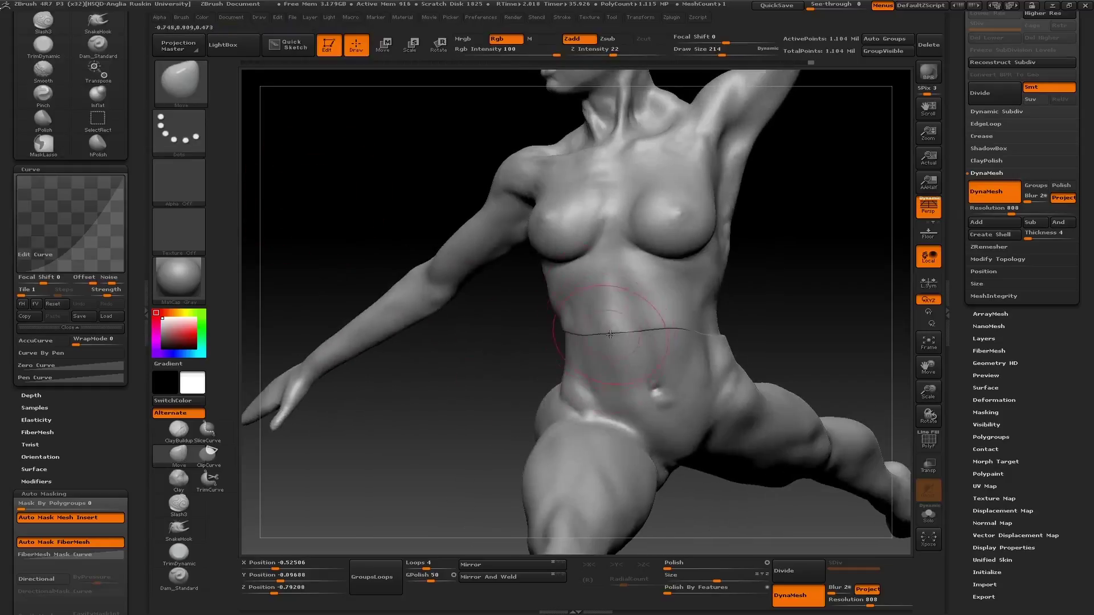
Shift-smooth the abdomen and waist seam, checking it from side, front and back
key(shift)
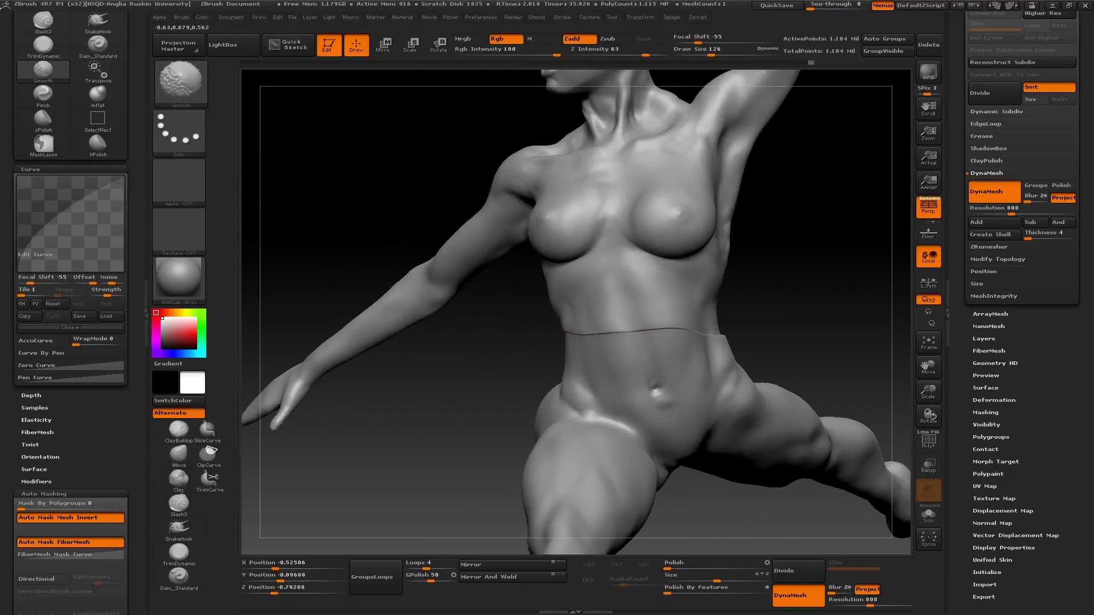
drag(595, 338, 632, 334)
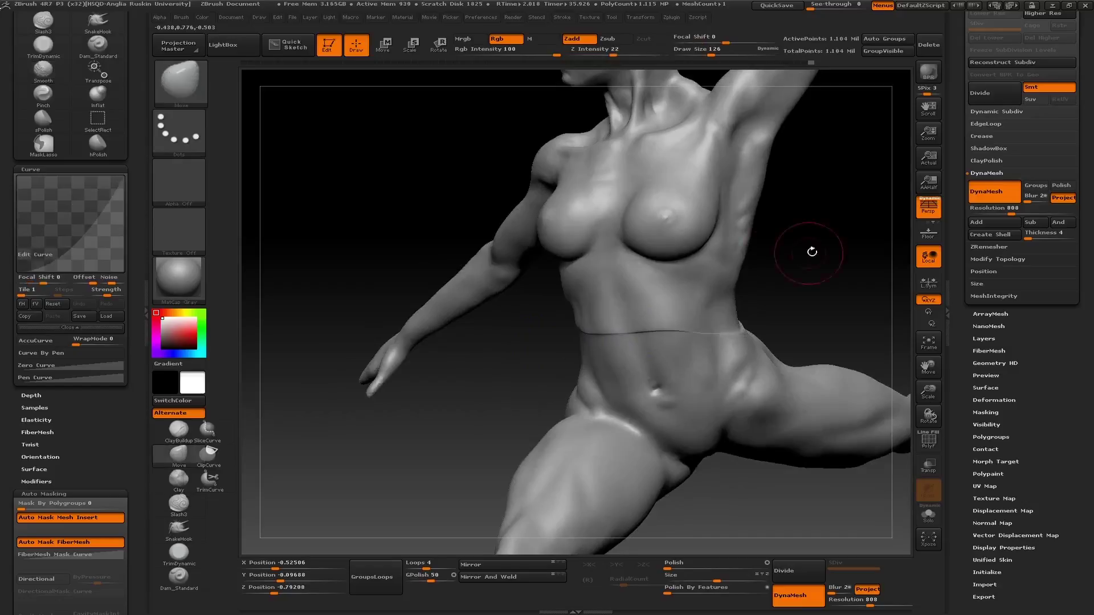
mouse_move(811, 254)
mouse_down()
mouse_move(766, 331)
mouse_move(649, 348)
mouse_up()
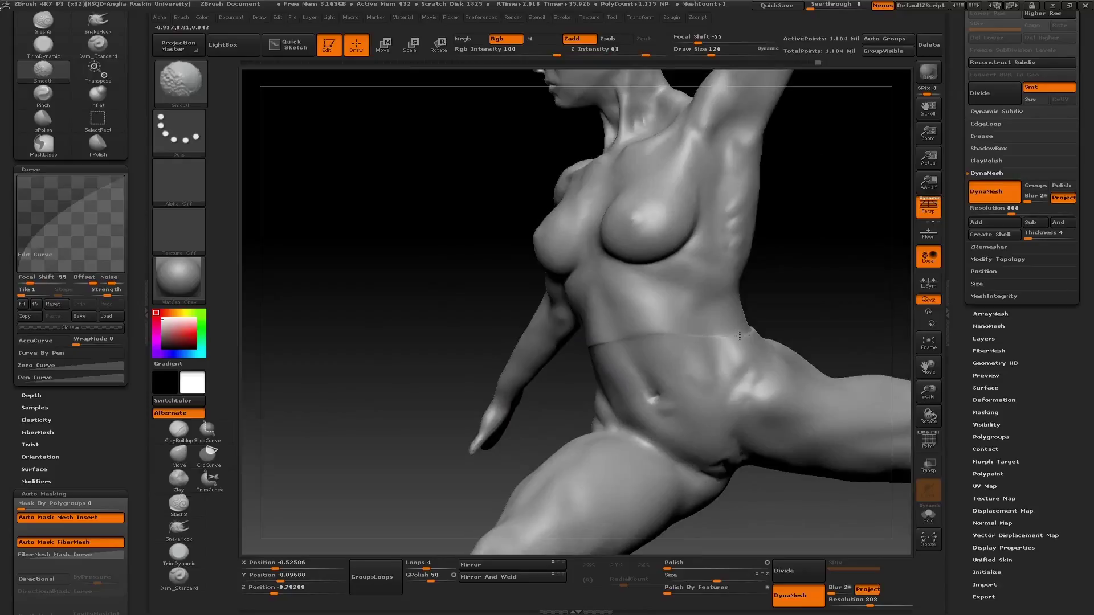
alt+drag(739, 336, 733, 263)
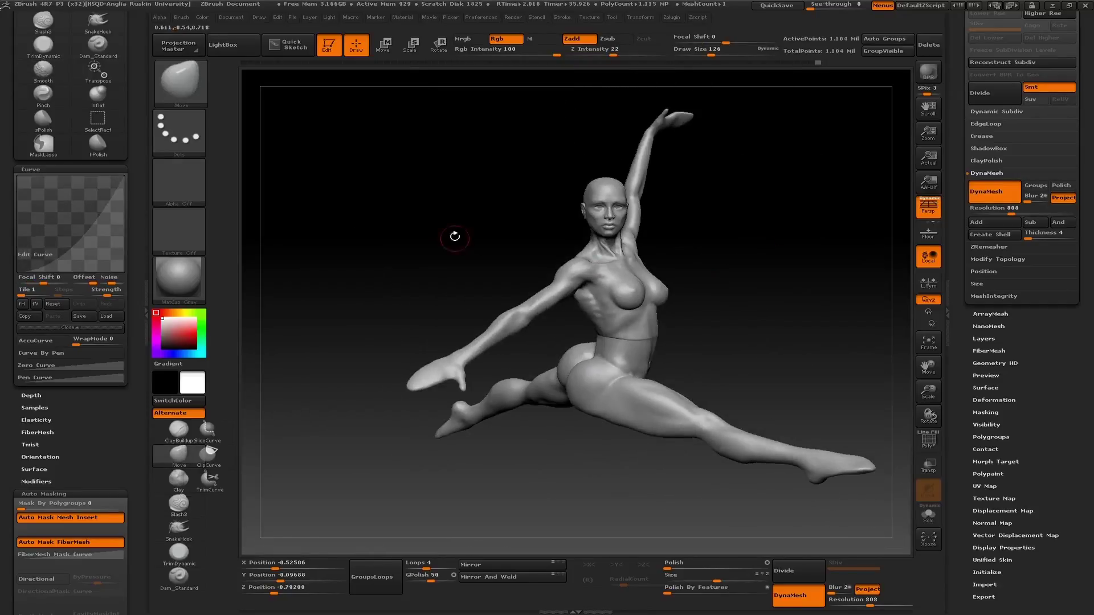
mouse_move(455, 236)
alt+mouse_down()
mouse_move(553, 313)
mouse_move(527, 324)
alt+mouse_up()
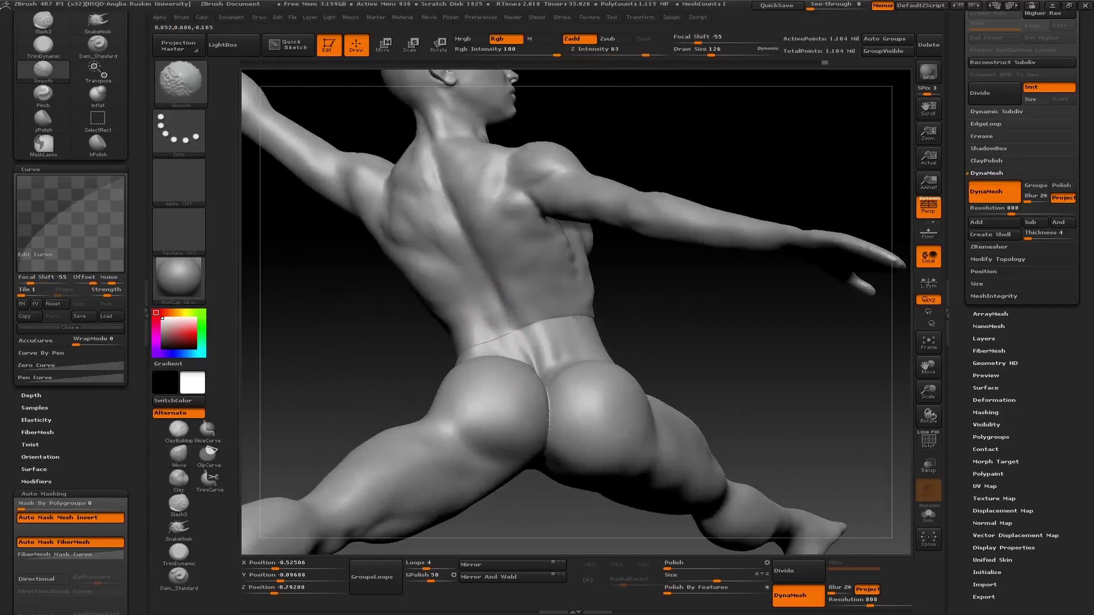
mouse_move(716, 294)
mouse_down()
mouse_move(762, 252)
mouse_move(806, 237)
mouse_move(596, 309)
mouse_up()
key(shift)
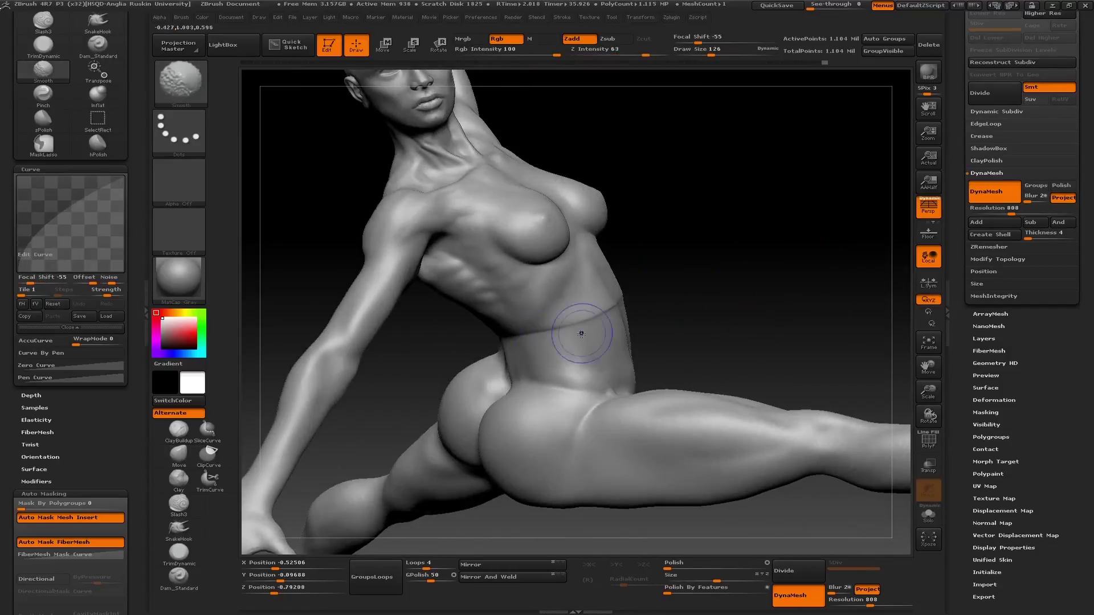
mouse_move(427, 362)
mouse_down()
mouse_move(421, 340)
mouse_move(457, 325)
mouse_up()
Polish the waist crease across the abdomen with the hPolish brush
key(b)
key(h)
key(p)
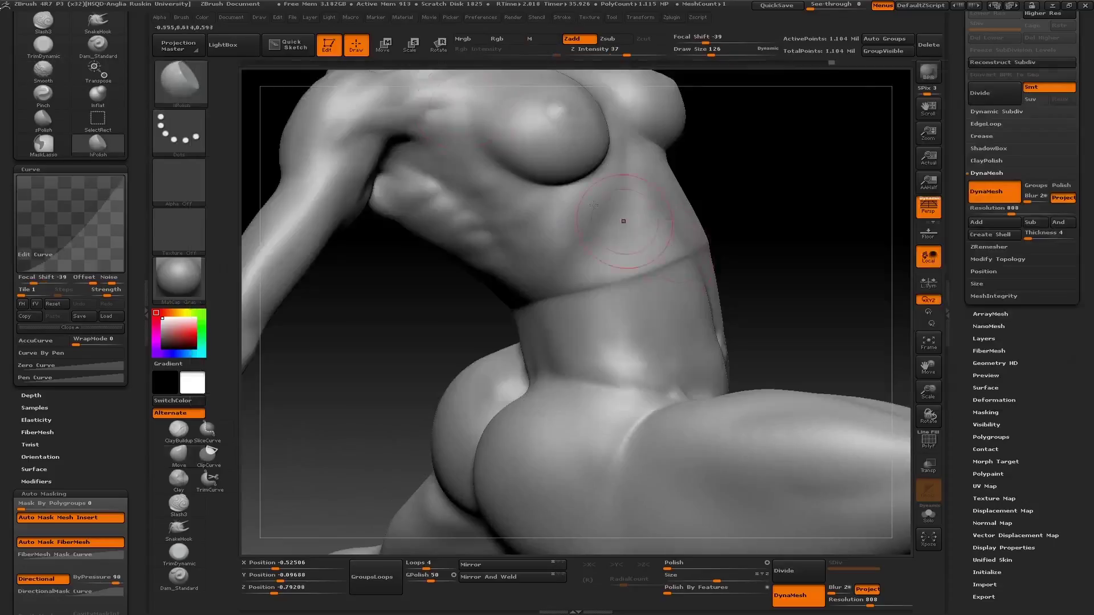
drag(683, 259, 611, 290)
drag(678, 256, 763, 227)
mouse_move(477, 271)
mouse_down()
mouse_move(442, 305)
mouse_move(660, 273)
mouse_up()
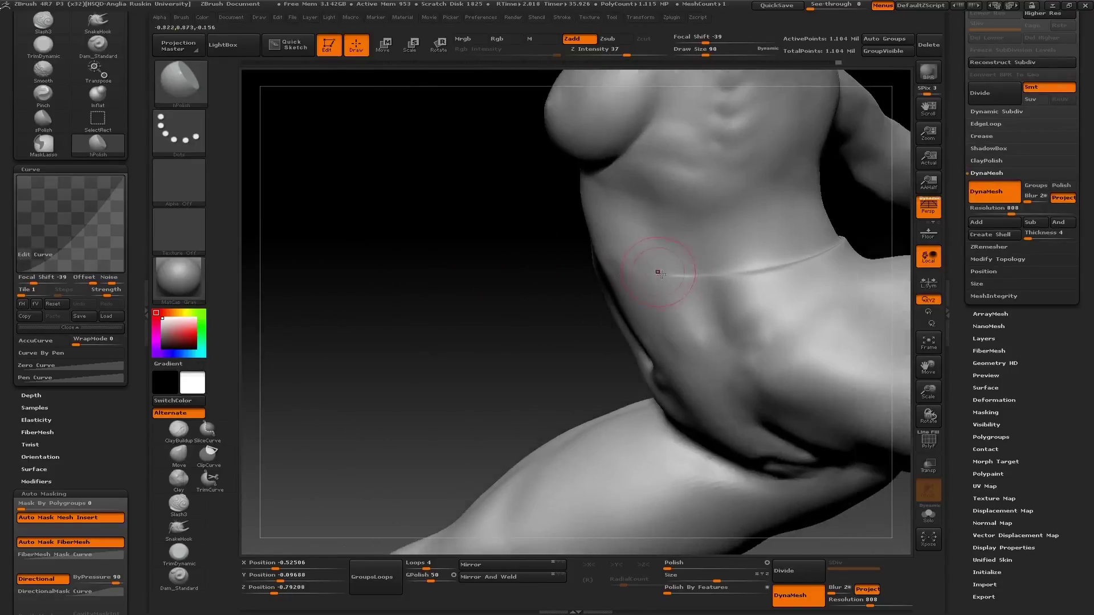
drag(745, 275, 734, 270)
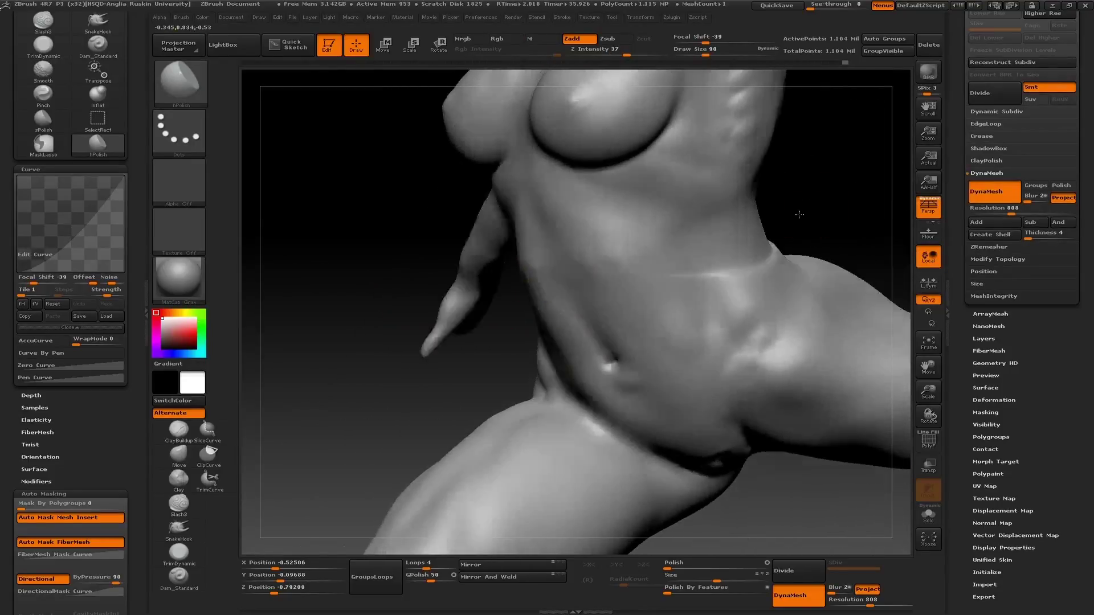
Shift-smooth the polished seam and inspect the whole leaping figure from all sides
key(shift)
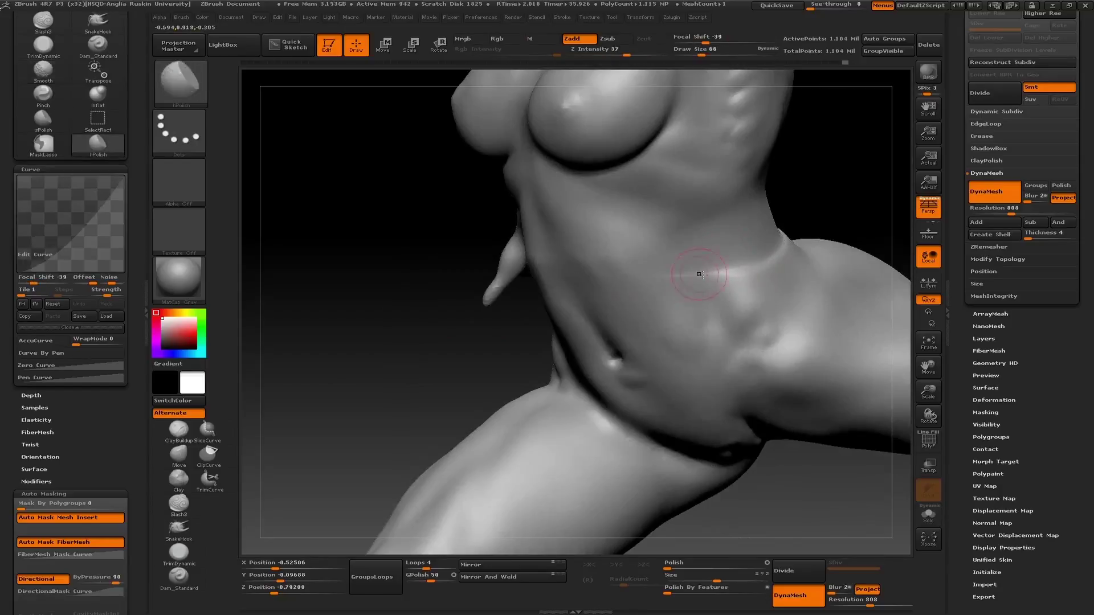
mouse_move(806, 228)
mouse_down()
mouse_move(605, 293)
mouse_move(869, 180)
mouse_up()
mouse_move(627, 281)
mouse_down()
mouse_move(842, 288)
mouse_move(557, 251)
mouse_move(523, 313)
mouse_move(517, 237)
mouse_up()
mouse_move(513, 183)
mouse_down()
mouse_move(484, 233)
mouse_move(452, 232)
mouse_move(488, 239)
mouse_move(516, 182)
mouse_move(801, 293)
mouse_move(615, 215)
mouse_move(471, 178)
mouse_move(530, 178)
mouse_move(575, 238)
mouse_move(580, 217)
mouse_move(557, 188)
mouse_move(479, 191)
mouse_move(463, 166)
mouse_up()
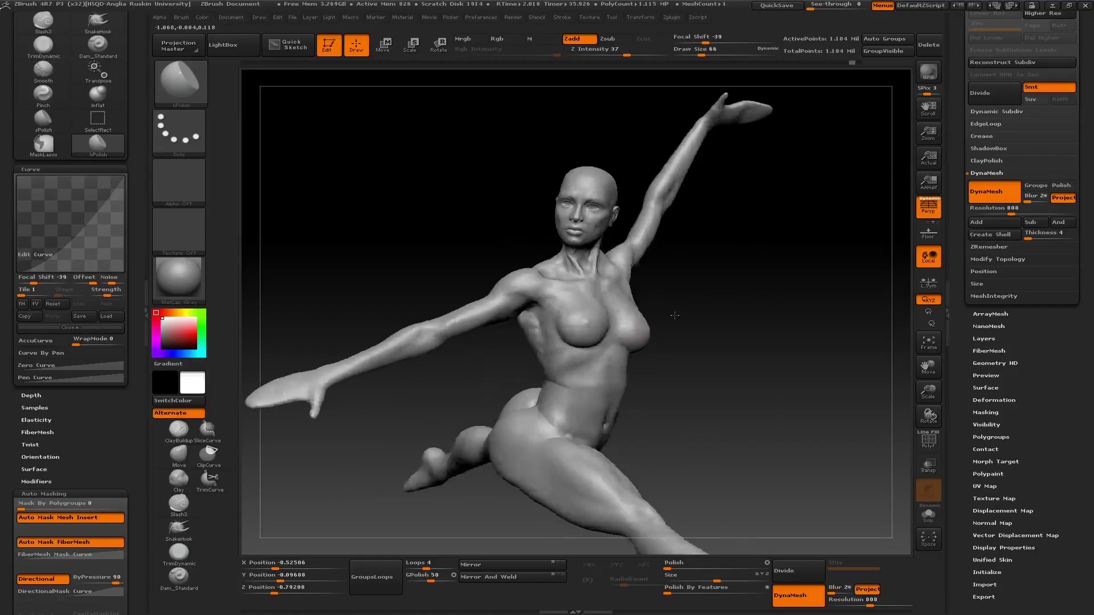
mouse_move(786, 206)
mouse_down()
mouse_move(628, 307)
mouse_move(550, 230)
mouse_up()
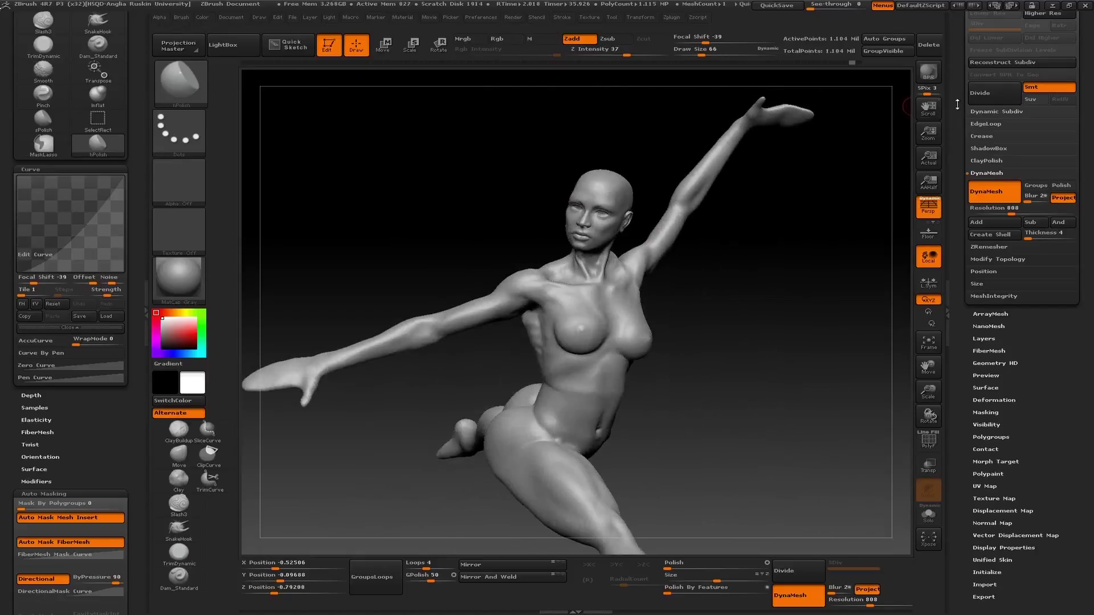
drag(957, 104, 963, 513)
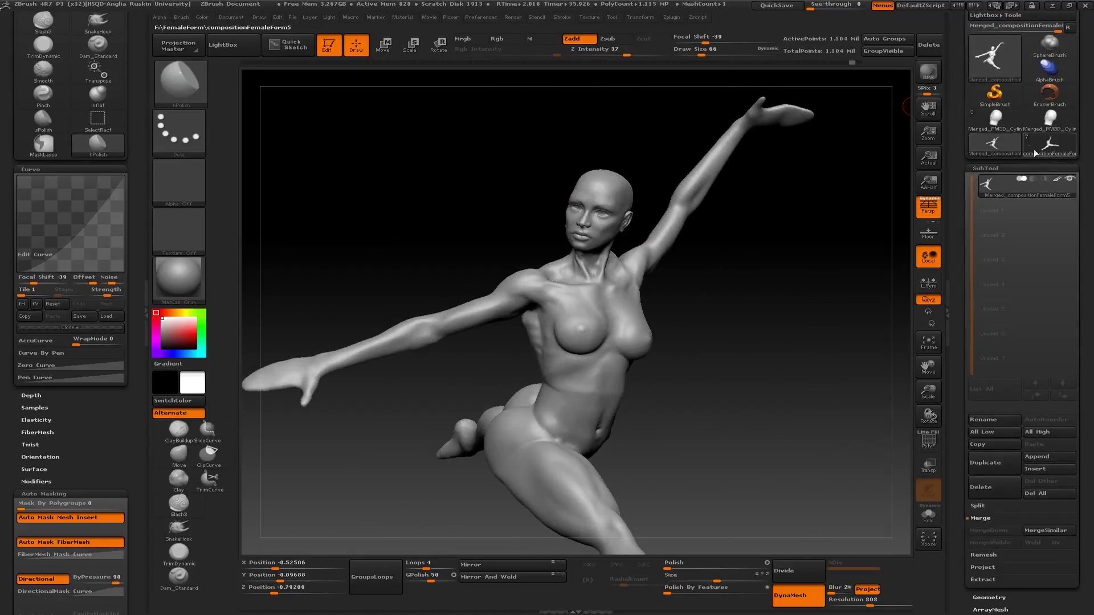
Append the merged body to compositionFemaleForm5, move it to the top, and solo it
click(1034, 148)
click(1024, 456)
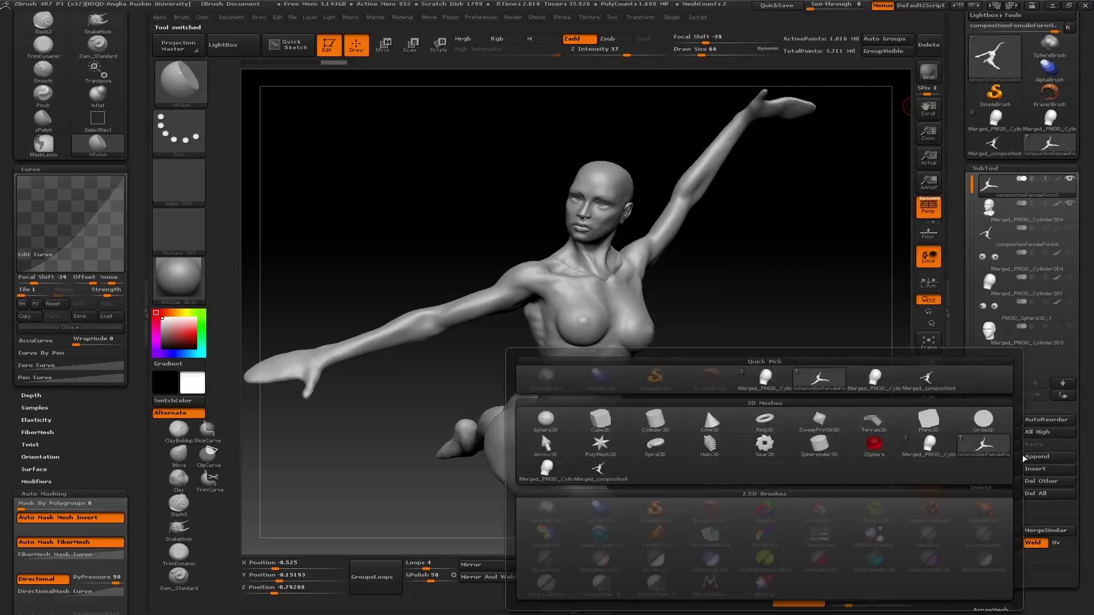
click(925, 389)
click(994, 361)
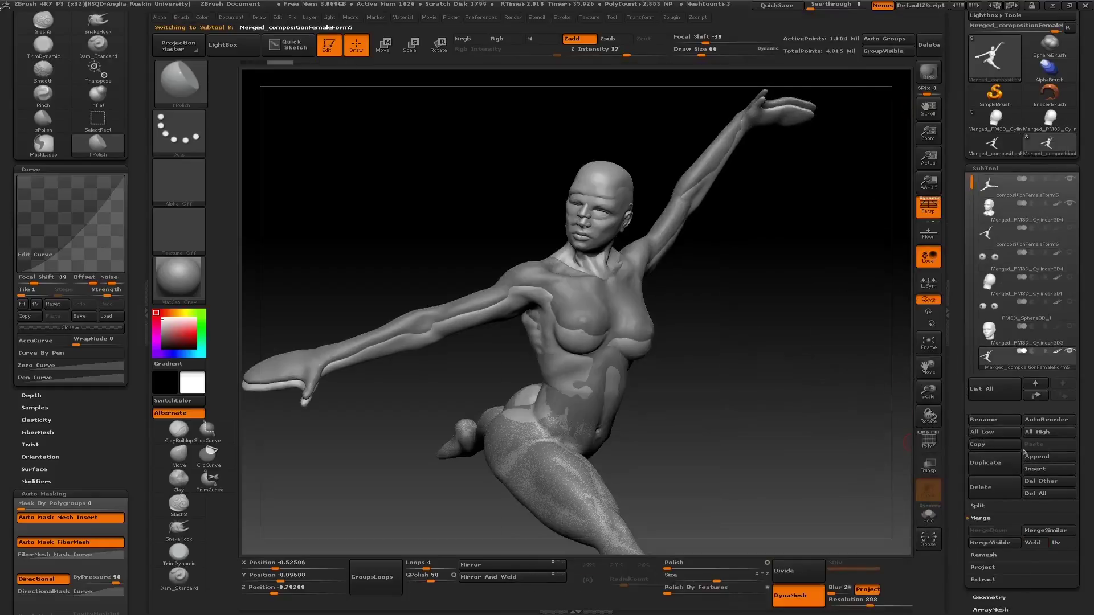
shift+click(1035, 395)
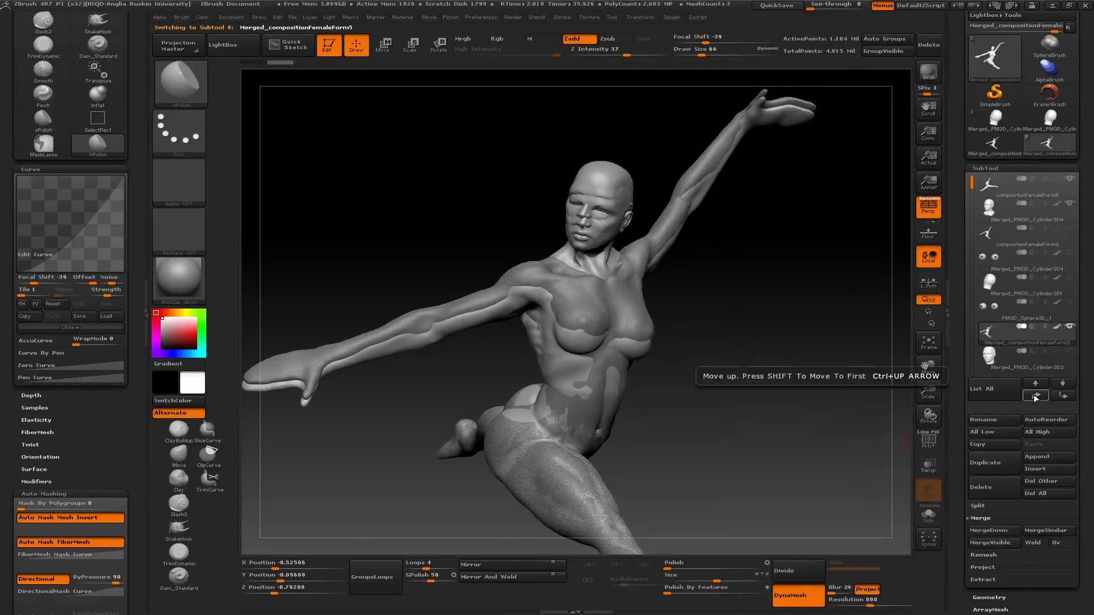
shift+click(1070, 178)
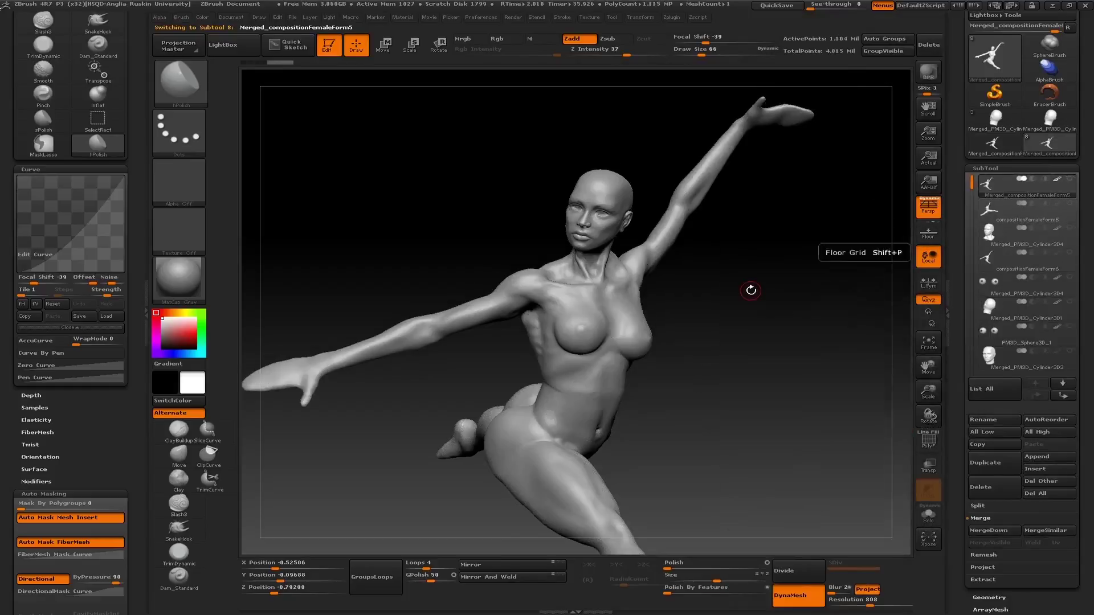
Select the head subtool, show its eyes, and view it from front and three-quarter
click(1002, 358)
click(1070, 326)
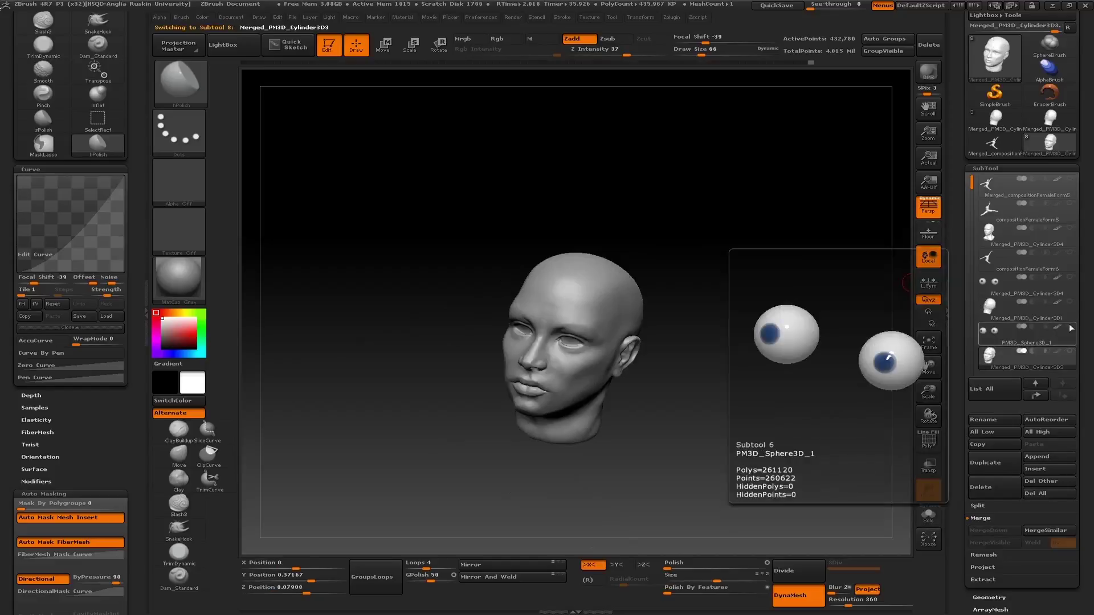
mouse_move(781, 371)
mouse_down()
mouse_move(711, 330)
mouse_move(905, 200)
mouse_up()
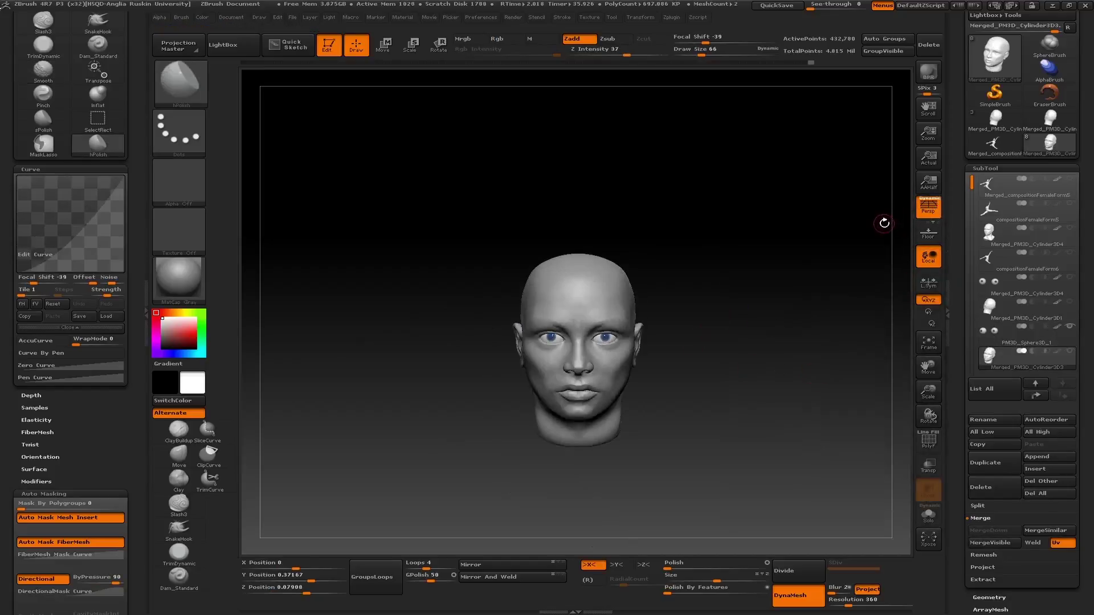
mouse_move(884, 223)
mouse_down()
mouse_move(682, 200)
mouse_move(701, 186)
mouse_move(706, 157)
mouse_move(728, 163)
mouse_move(738, 188)
mouse_up()
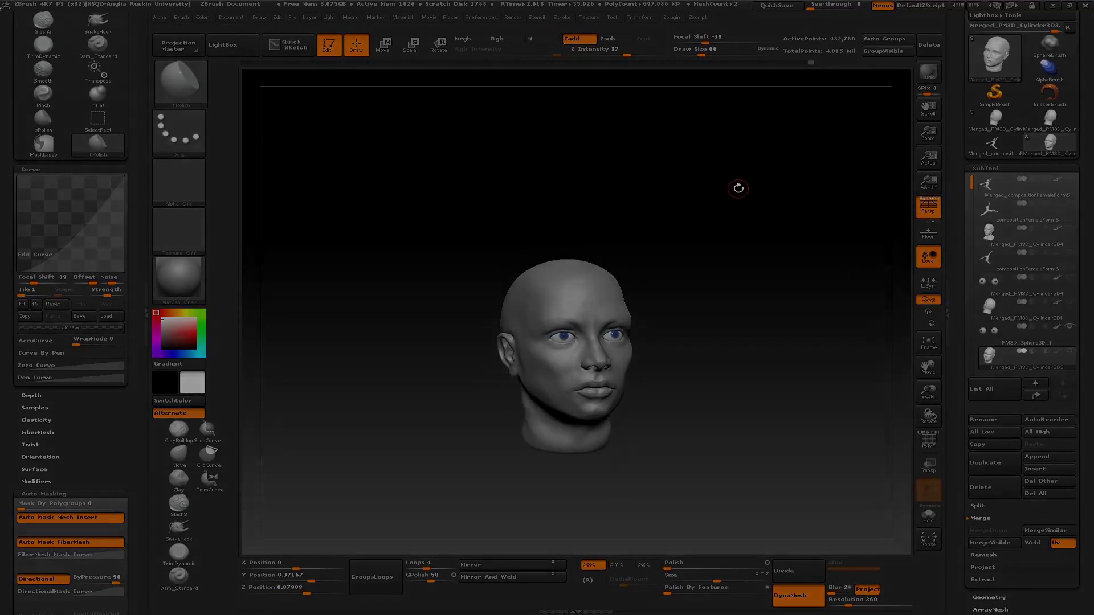